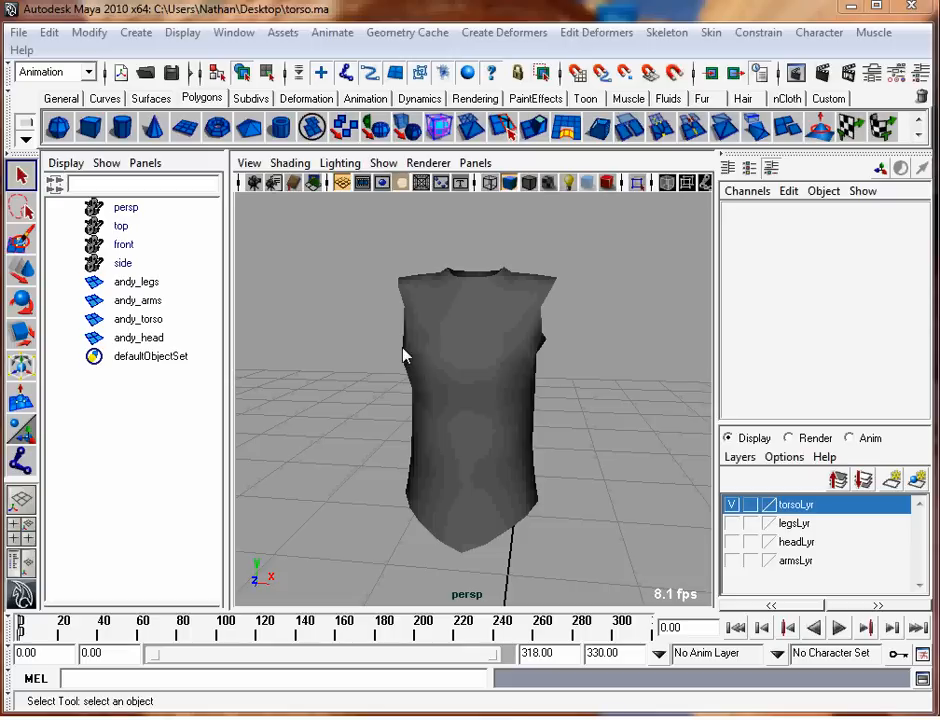
Activate the Joint Tool and switch from the perspective view to the side view.
{"action": "left_click_drag", "start_coordinate": [405, 355], "coordinate": [426, 361], "text": "alt"}
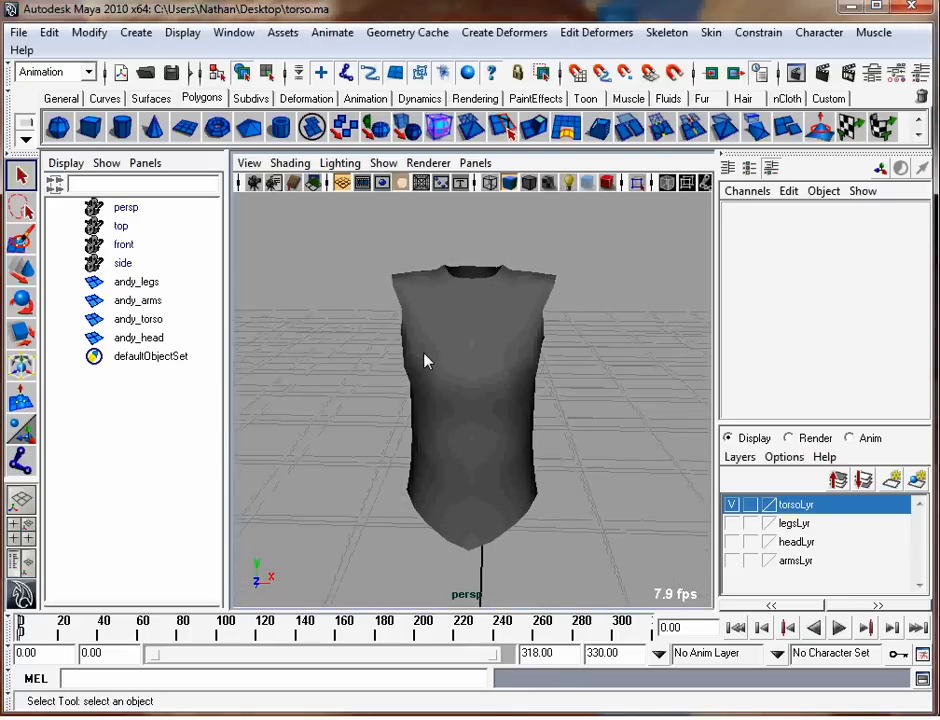
{"action": "key", "text": "space"}
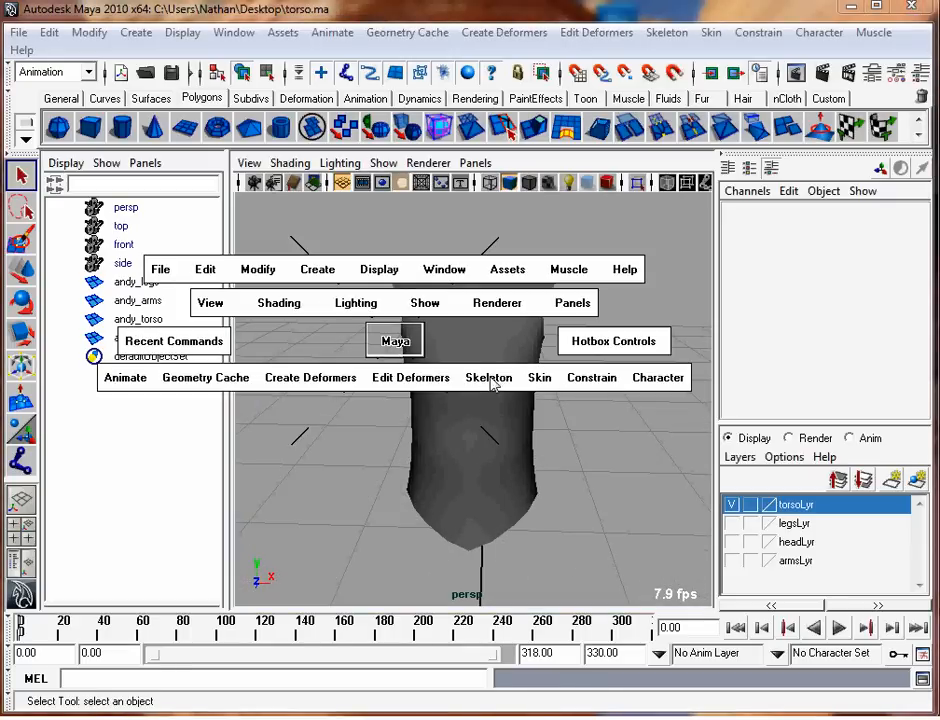
{"action": "left_click_drag", "start_coordinate": [490, 379], "coordinate": [549, 398]}
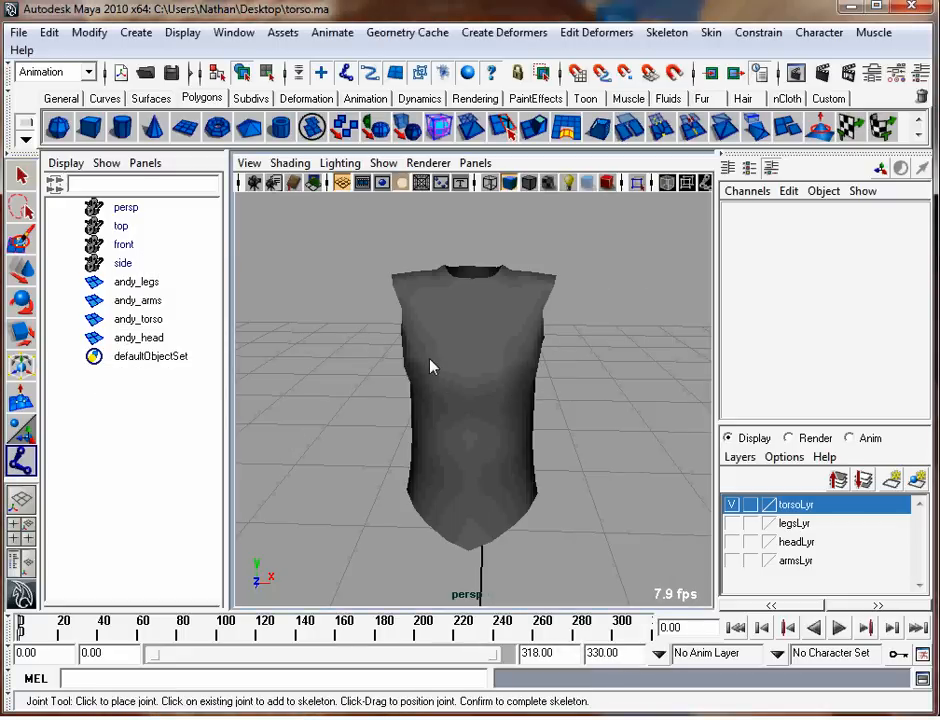
{"action": "key", "text": "space"}
{"action": "left_click_drag", "start_coordinate": [431, 365], "coordinate": [495, 360]}
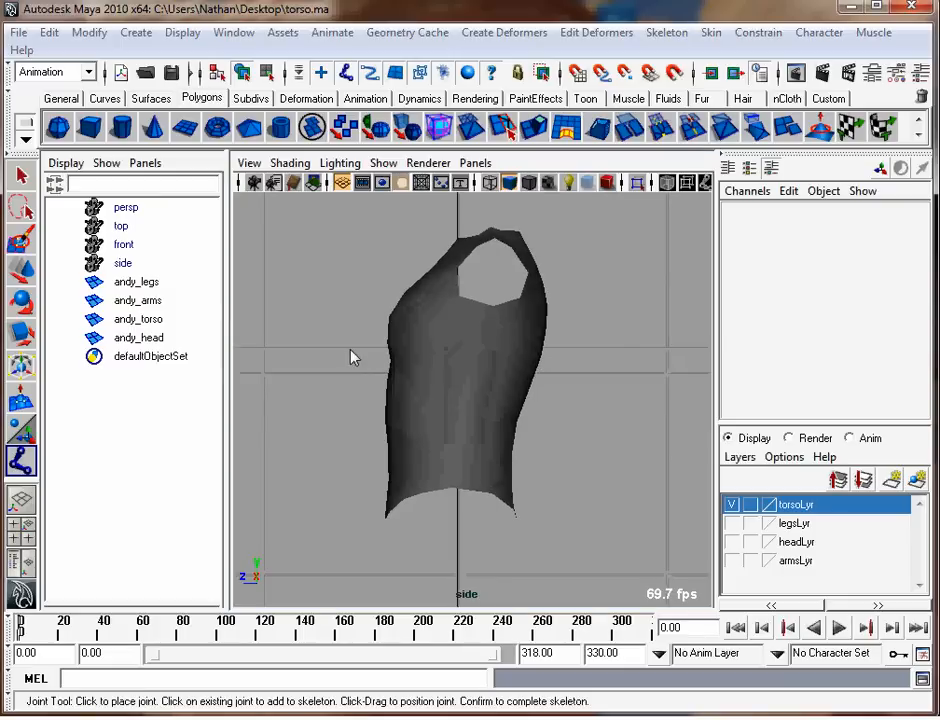
Display the torso's wireframe over its shading in the side view.
{"action": "key", "text": "space"}
{"action": "mouse_move", "coordinate": [235, 311]}
{"action": "left_mouse_down"}
{"action": "mouse_move", "coordinate": [300, 470]}
{"action": "mouse_move", "coordinate": [295, 527]}
{"action": "mouse_move", "coordinate": [296, 507]}
{"action": "left_mouse_up"}
{"action": "key", "text": "space"}
{"action": "left_click_drag", "start_coordinate": [229, 331], "coordinate": [305, 495]}
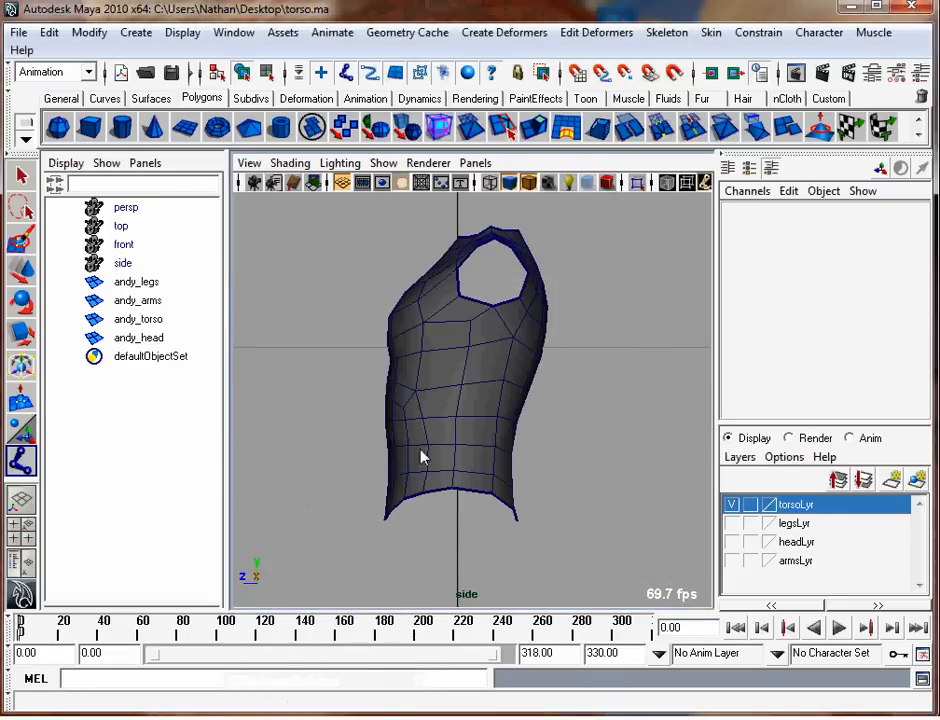
Build a straight vertical spine chain of six joints from the torso's bottom edge up to the neck.
{"action": "left_click", "coordinate": [455, 492]}
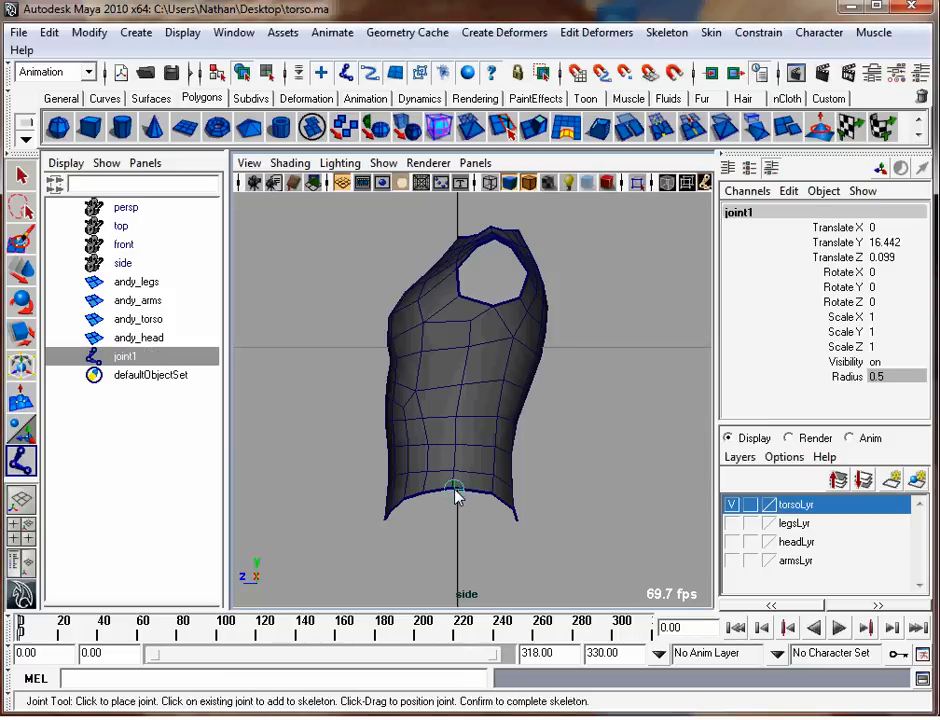
{"action": "left_click", "coordinate": [456, 436]}
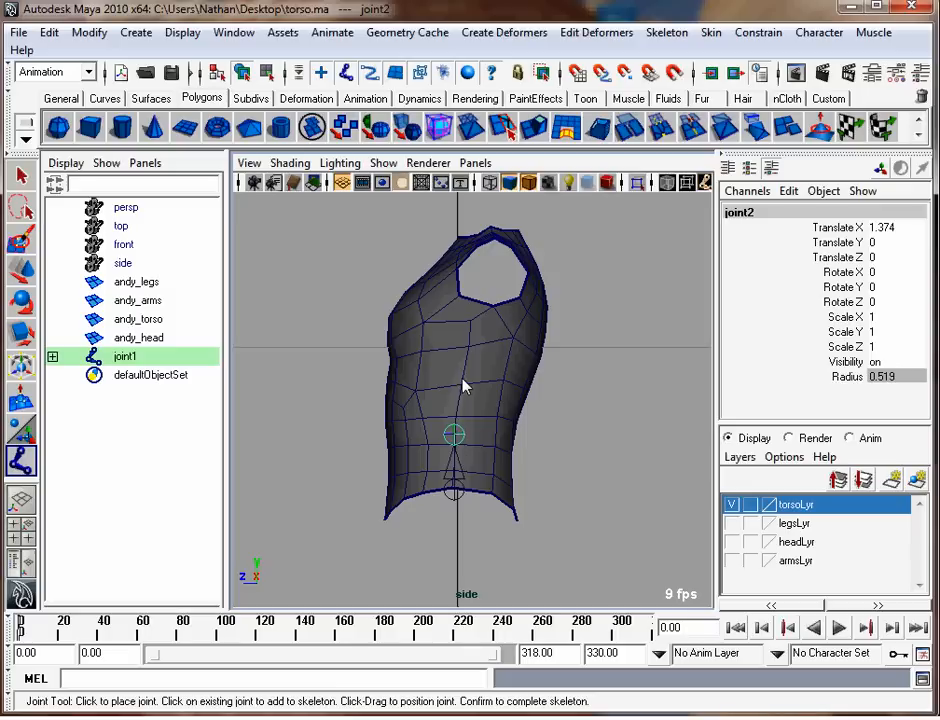
{"action": "left_click", "coordinate": [456, 382]}
{"action": "left_click", "coordinate": [456, 337]}
{"action": "left_click", "coordinate": [456, 287]}
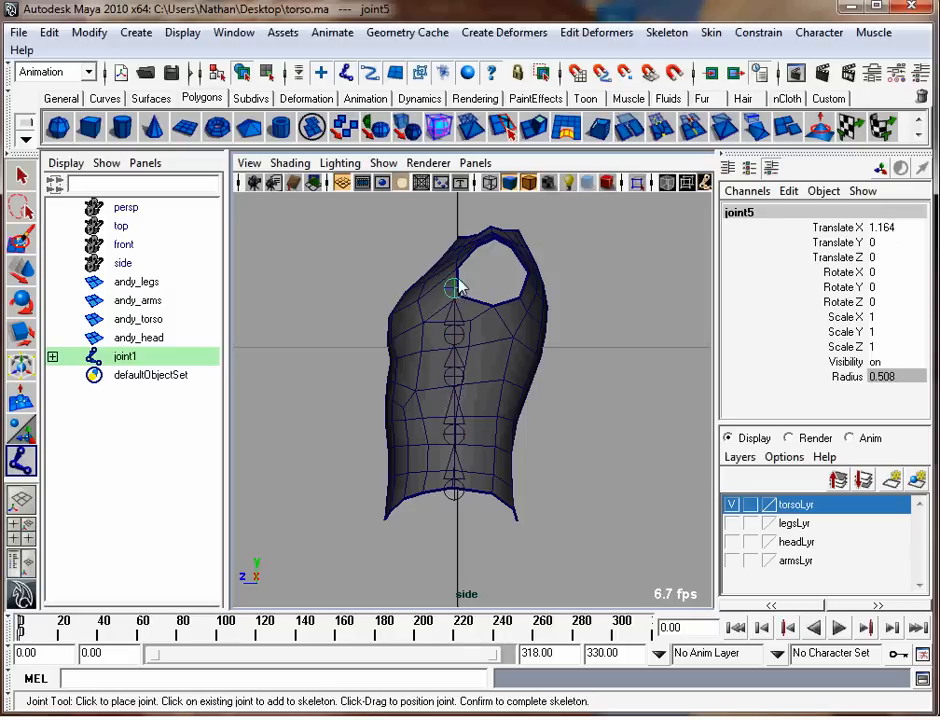
{"action": "left_click", "coordinate": [455, 245]}
{"action": "key", "text": "Return"}
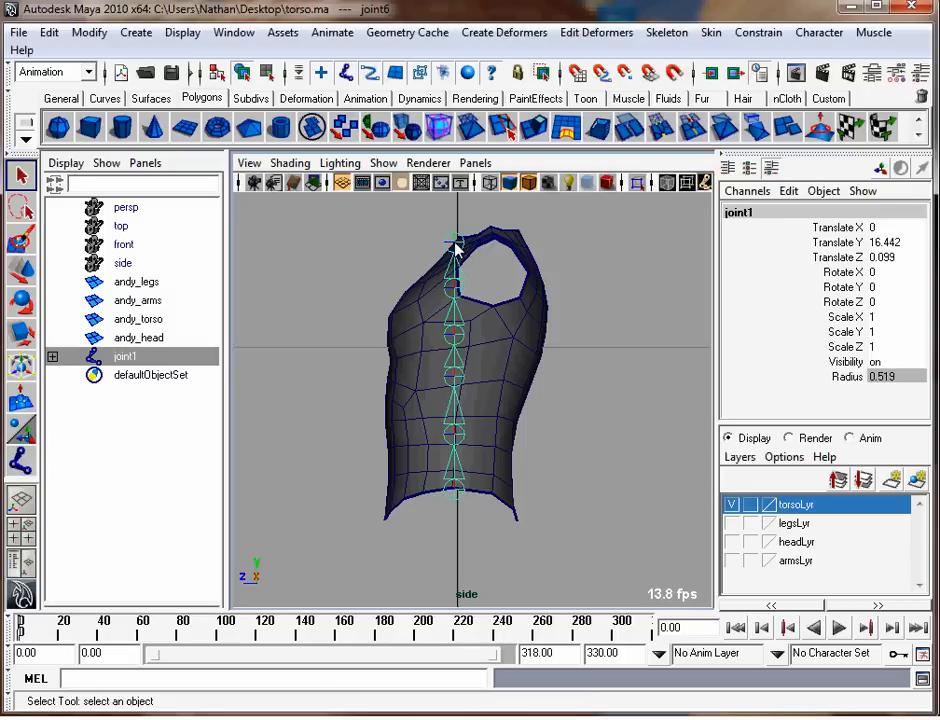
{"action": "key", "text": "w"}
{"action": "left_click", "coordinate": [338, 328]}
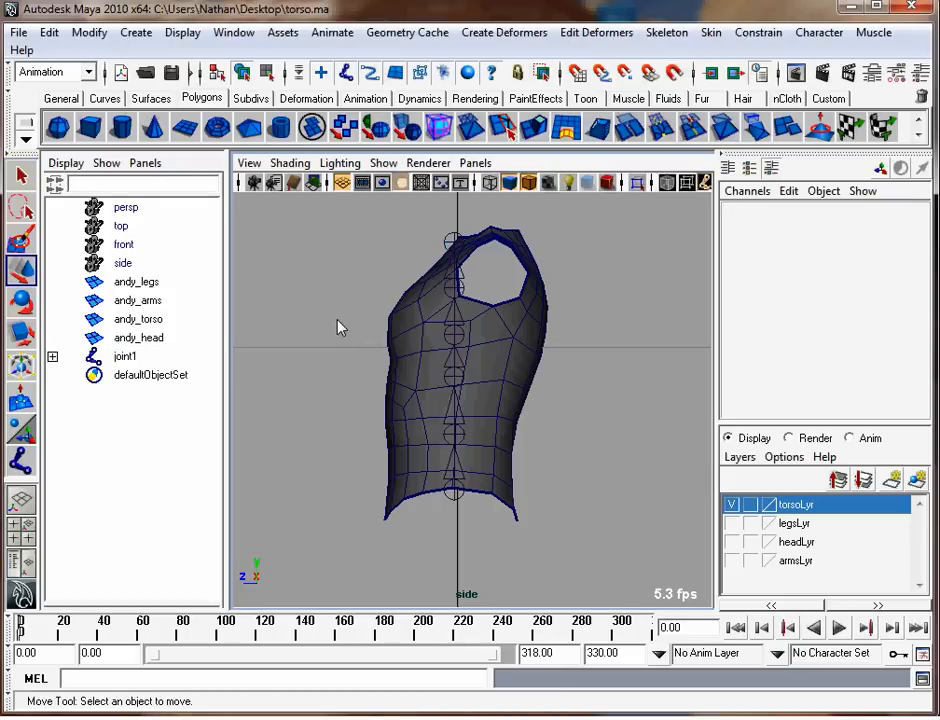
Create a spline IK handle from the chain's base joint to its top joint with Auto parent curve turned off.
{"action": "key", "text": "space"}
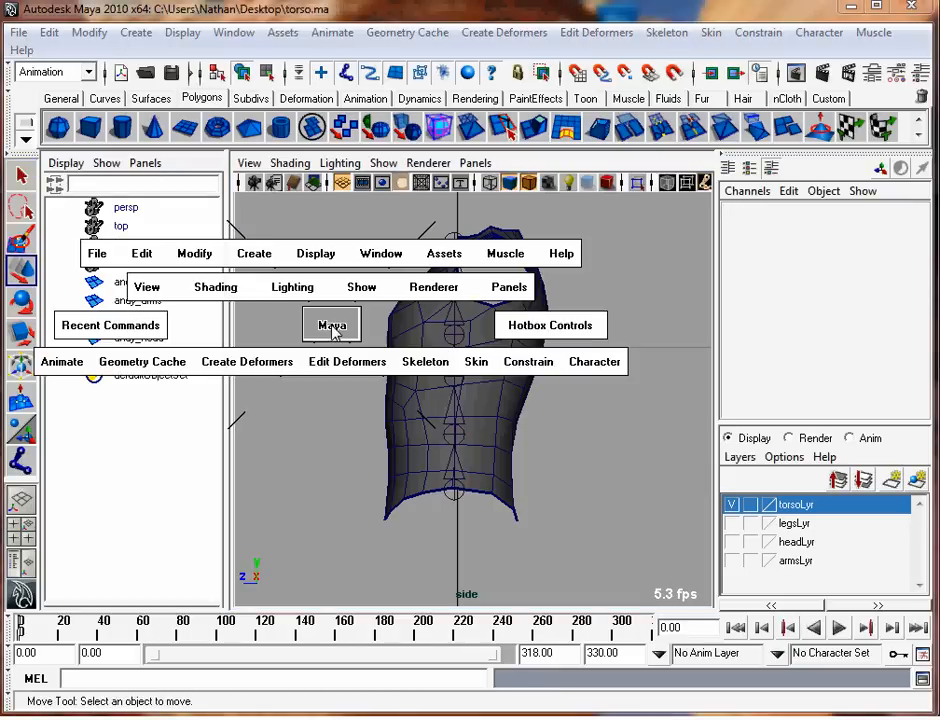
{"action": "left_click", "coordinate": [425, 363]}
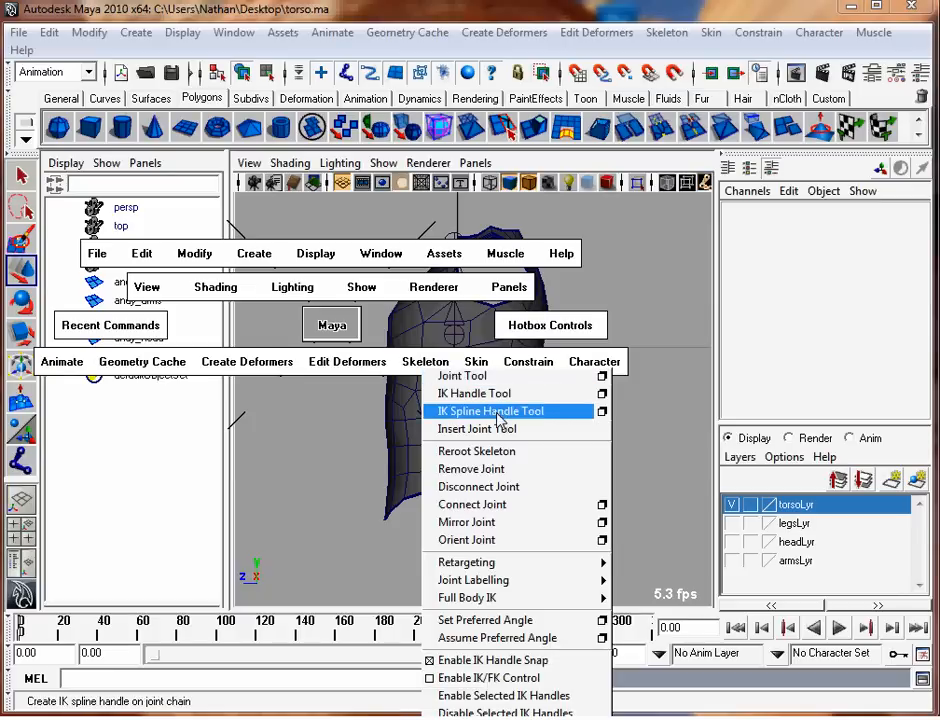
{"action": "left_click", "coordinate": [602, 412]}
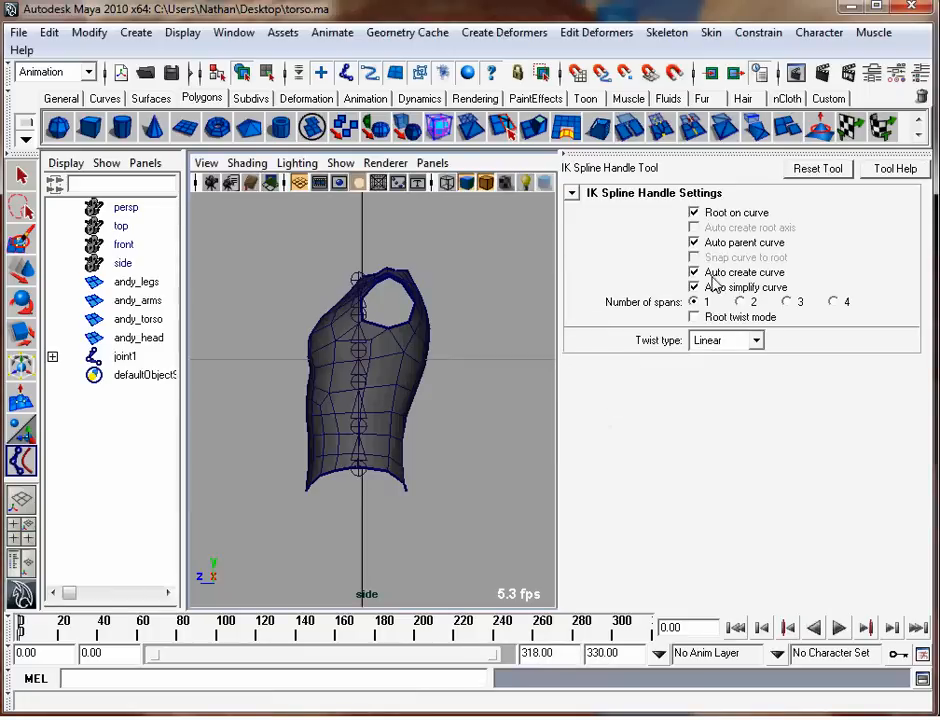
{"action": "left_click", "coordinate": [695, 243]}
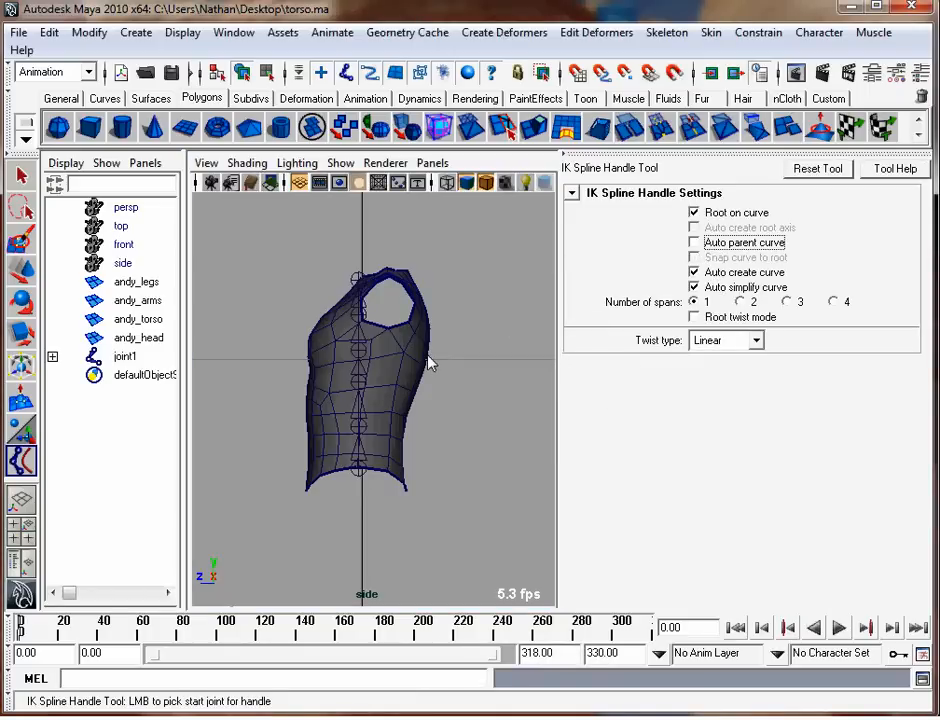
{"action": "left_click", "coordinate": [359, 481]}
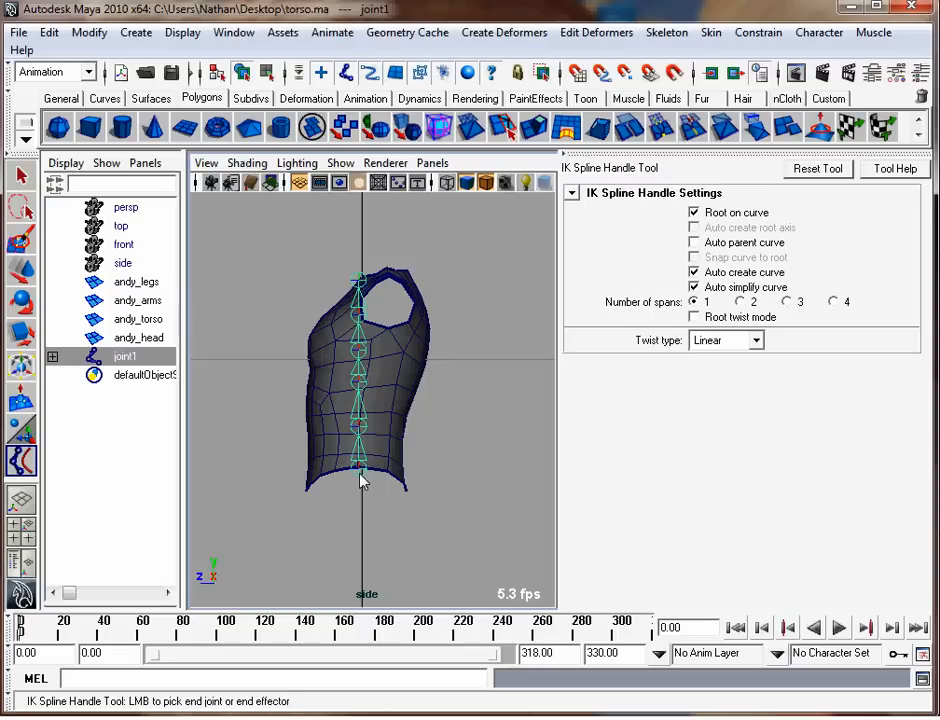
{"action": "left_click", "coordinate": [362, 286]}
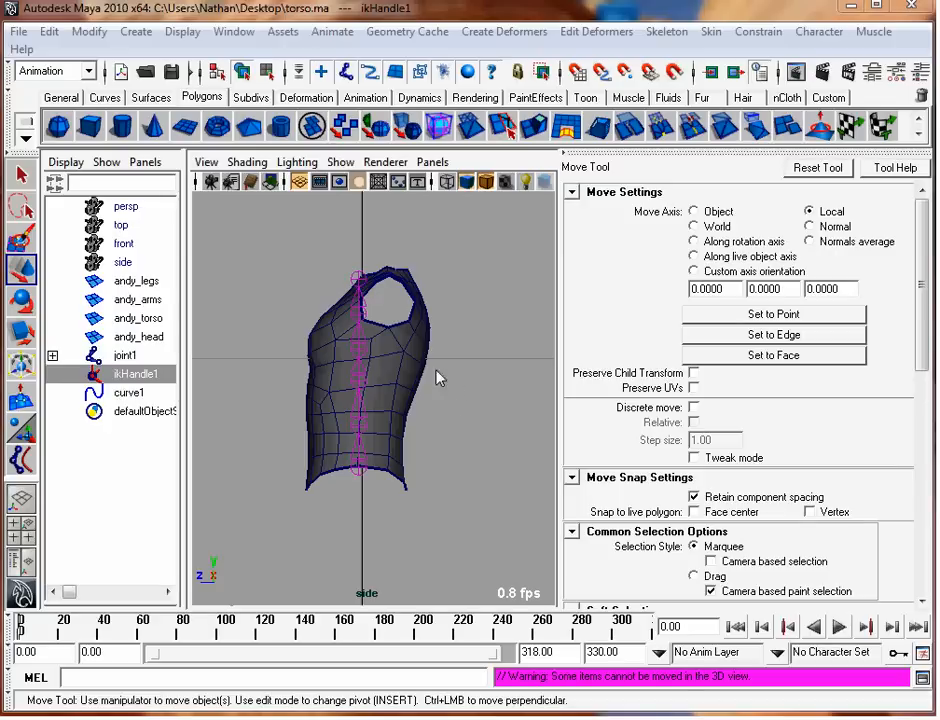
{"action": "left_click", "coordinate": [298, 346]}
Hide joints and polygons in the side view, leaving the spline IK curve on display.
{"action": "key", "text": "space"}
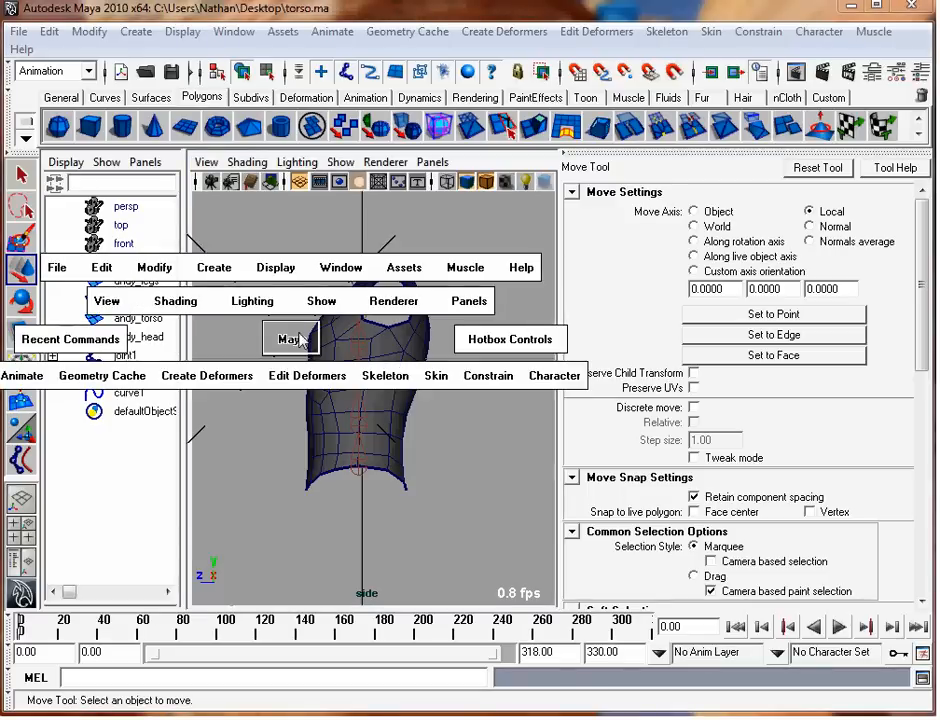
{"action": "left_click", "coordinate": [295, 333]}
{"action": "left_click", "coordinate": [320, 301]}
{"action": "left_click", "coordinate": [382, 372]}
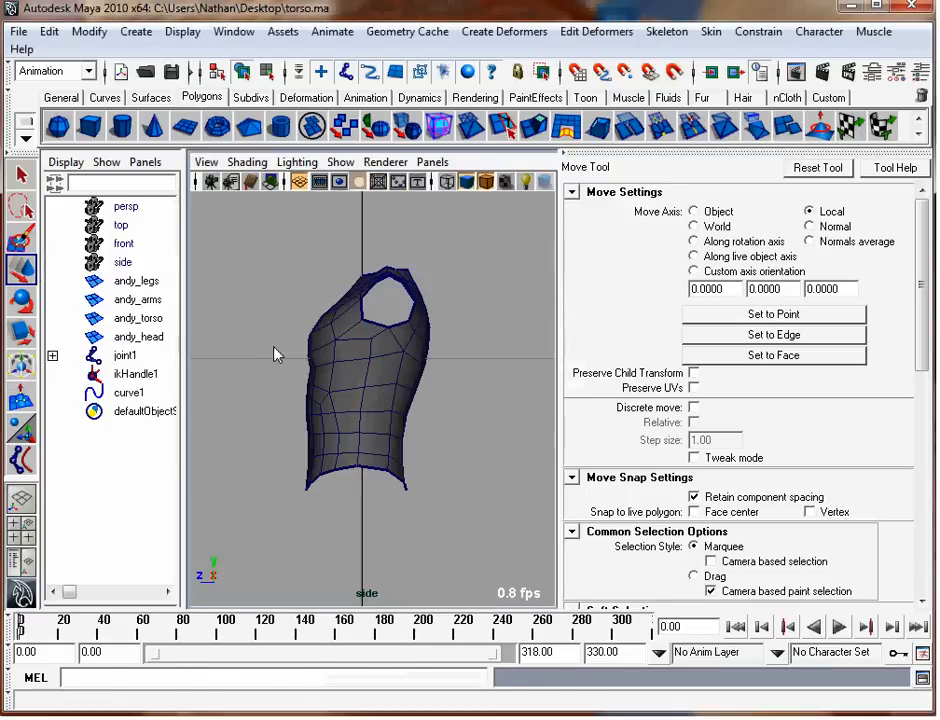
{"action": "key", "text": "space"}
{"action": "left_click", "coordinate": [306, 308]}
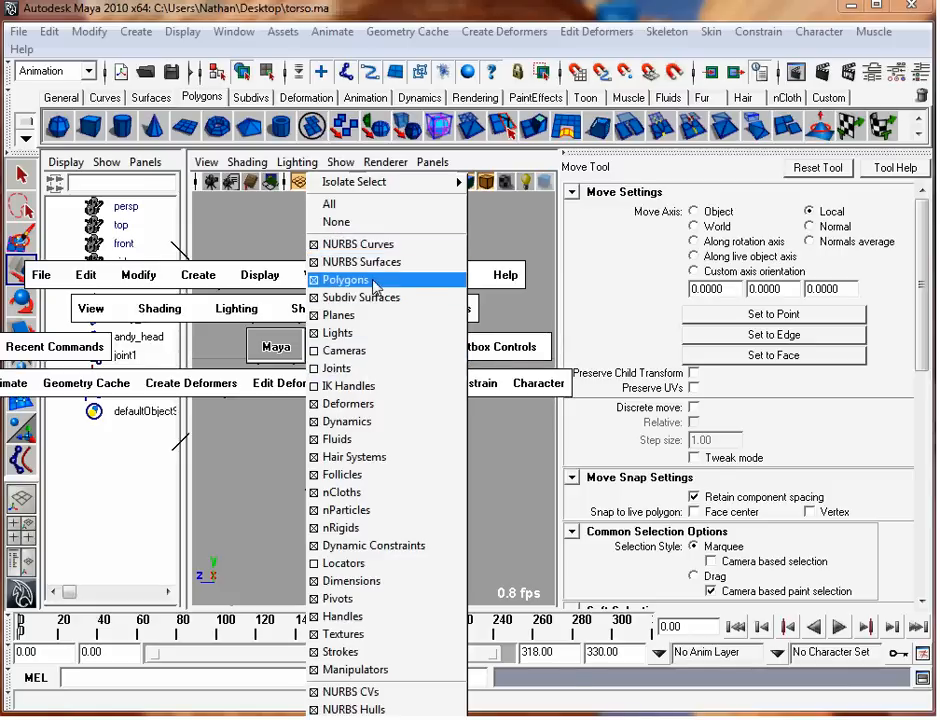
{"action": "left_click", "coordinate": [340, 279]}
Select the spline IK curve and switch it to control vertex editing.
{"action": "left_click", "coordinate": [358, 328]}
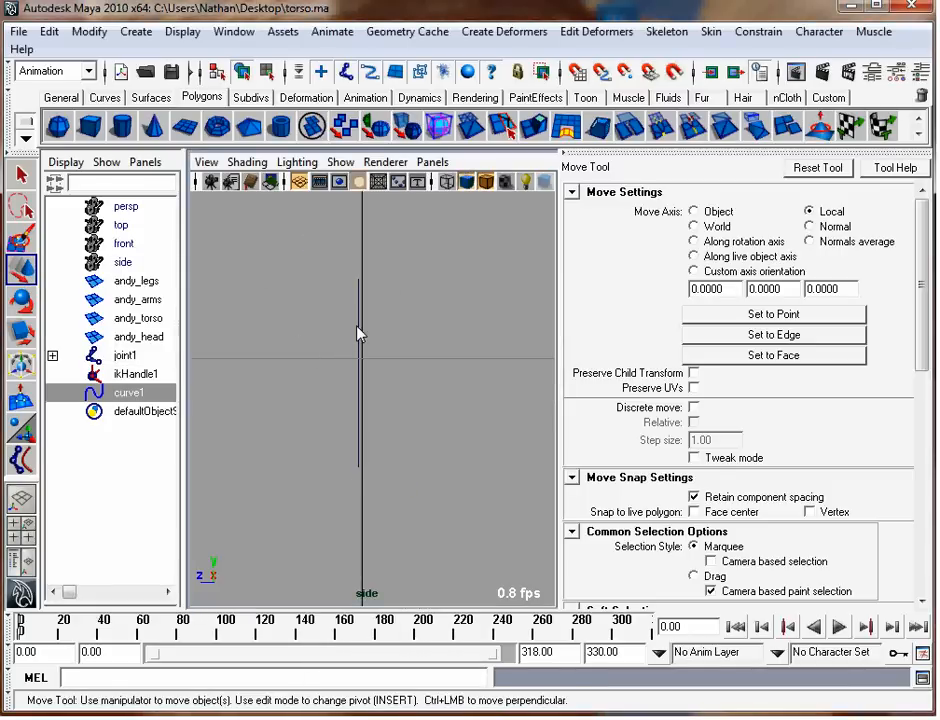
{"action": "right_click_drag", "start_coordinate": [346, 334], "coordinate": [565, 325], "text": "alt"}
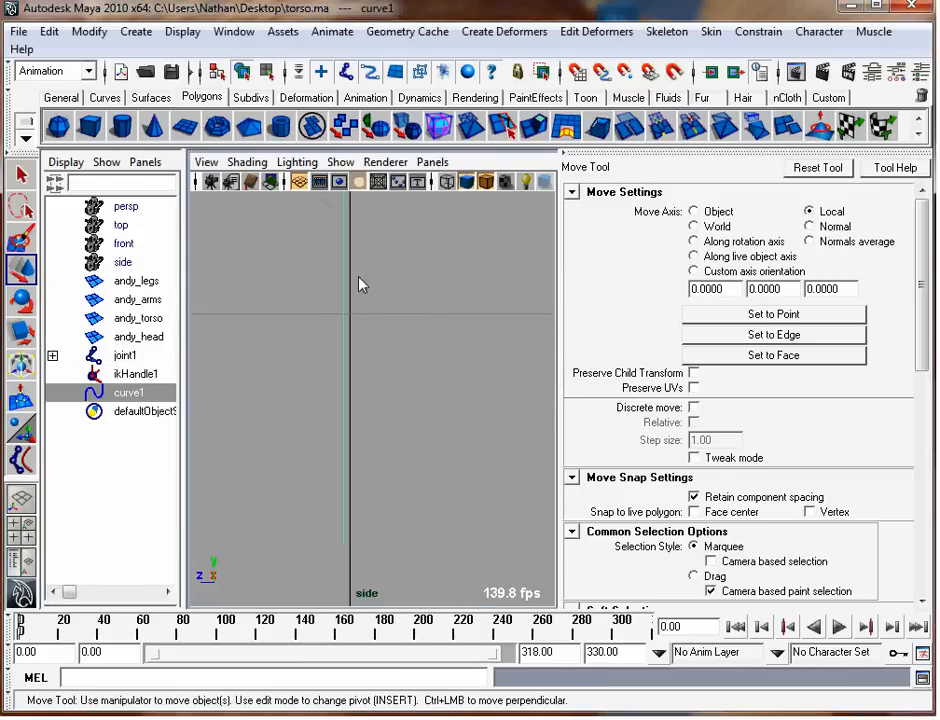
{"action": "right_click_drag", "start_coordinate": [390, 306], "coordinate": [360, 307], "text": "alt"}
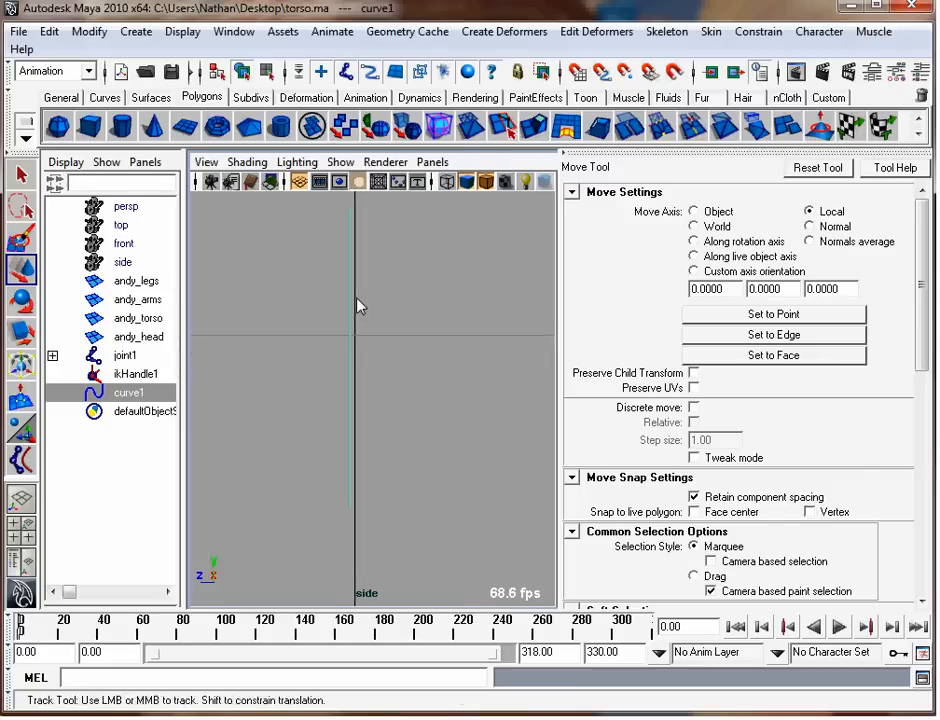
{"action": "middle_click_drag", "start_coordinate": [359, 306], "coordinate": [384, 371], "text": "alt"}
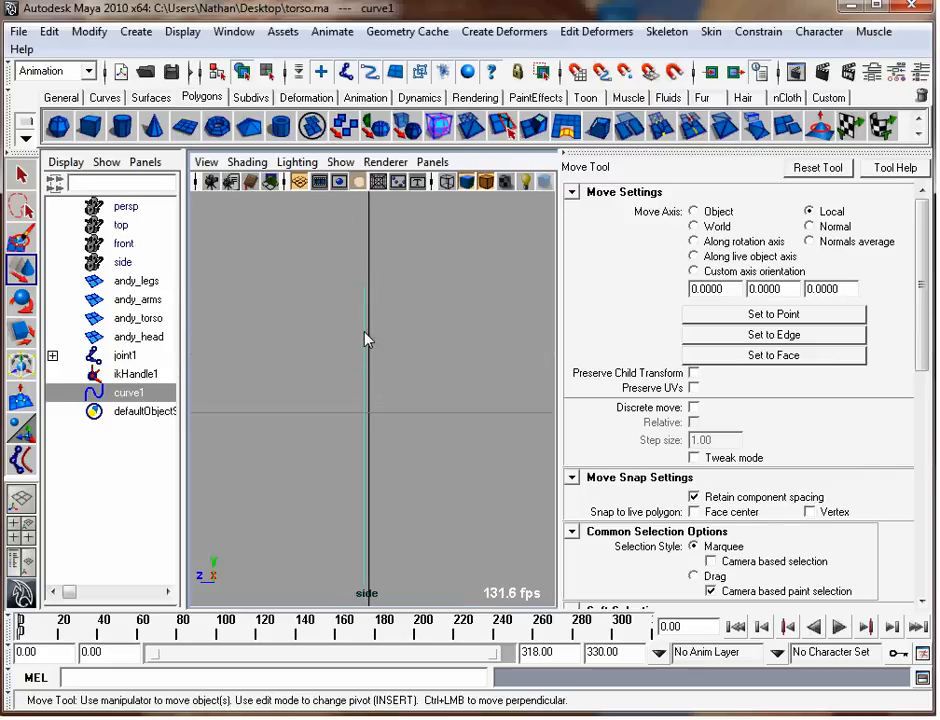
{"action": "right_click_drag", "start_coordinate": [365, 340], "coordinate": [320, 342]}
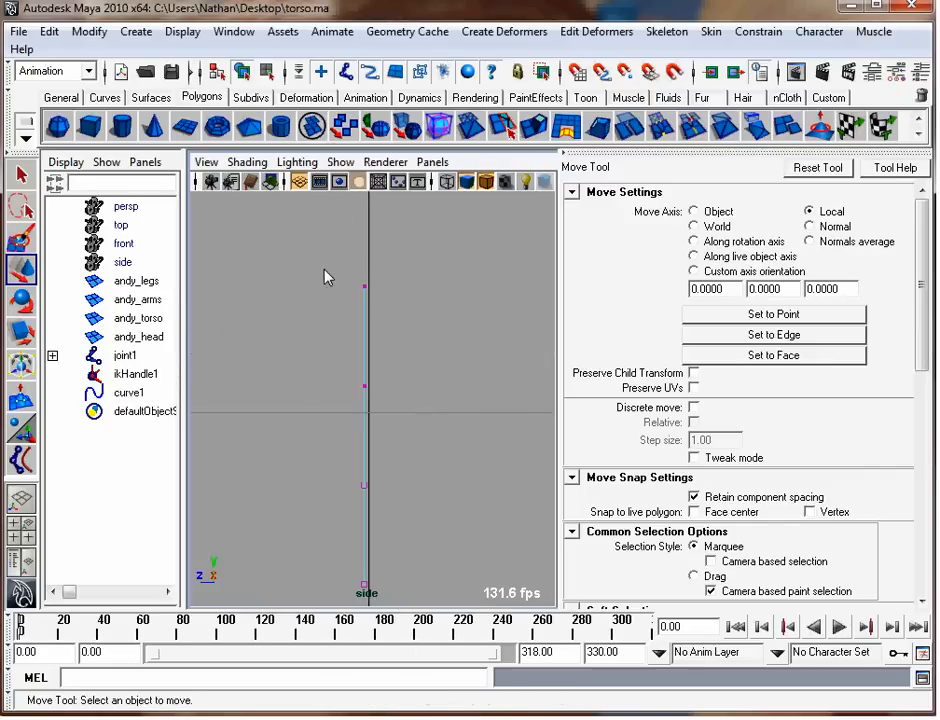
Try moving the curve's control vertices sideways one at a time, undoing each move.
{"action": "left_click_drag", "start_coordinate": [418, 317], "coordinate": [418, 317]}
{"action": "left_click_drag", "start_coordinate": [322, 300], "coordinate": [464, 304]}
{"action": "key", "text": "ctrl+z"}
{"action": "left_click", "coordinate": [417, 392]}
{"action": "left_click_drag", "start_coordinate": [384, 370], "coordinate": [237, 391]}
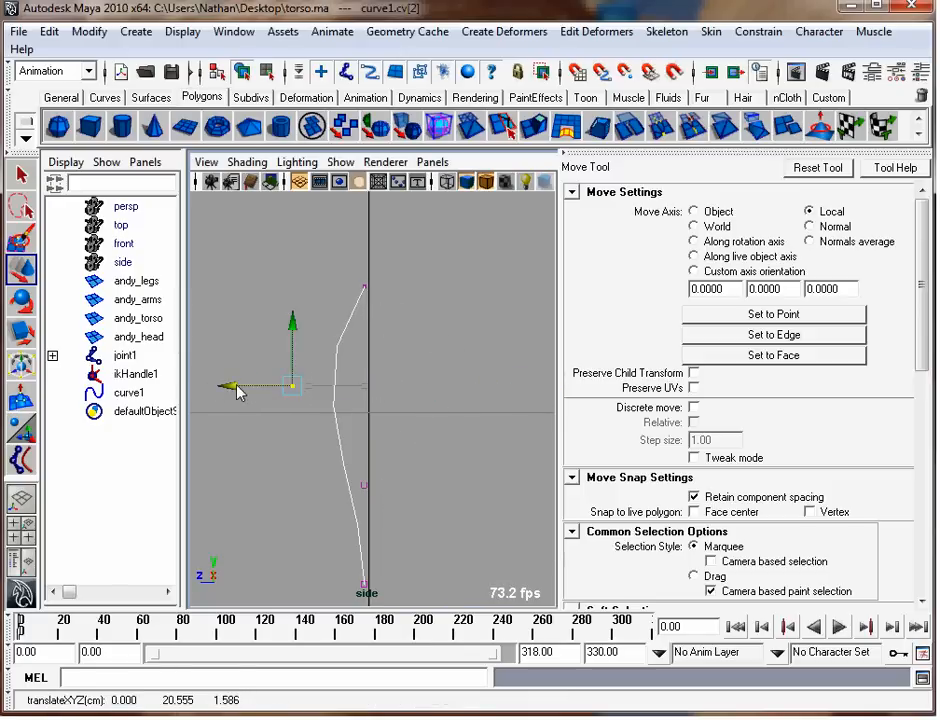
{"action": "key", "text": "ctrl+z"}
{"action": "left_click", "coordinate": [471, 514]}
{"action": "left_click_drag", "start_coordinate": [253, 500], "coordinate": [250, 504]}
{"action": "left_click_drag", "start_coordinate": [296, 485], "coordinate": [232, 472]}
{"action": "key", "text": "ctrl+z"}
{"action": "left_click", "coordinate": [300, 389]}
Bend the curve by moving its upper middle control vertex to about Z -2.28 and its lower middle one to about Z 2.11.
{"action": "key", "text": "space"}
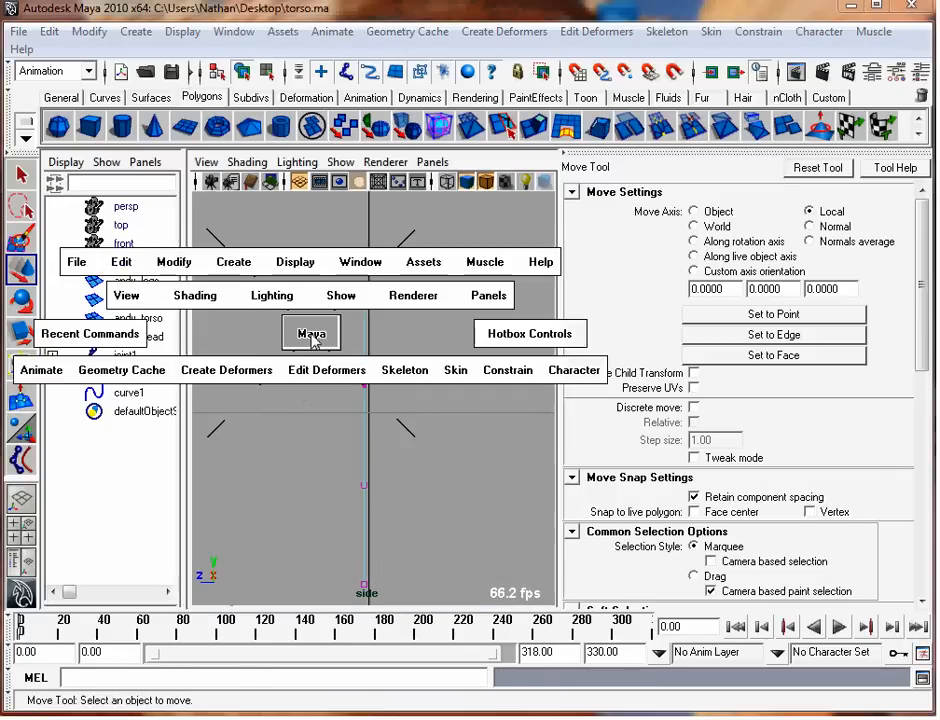
{"action": "left_click_drag", "start_coordinate": [321, 340], "coordinate": [409, 411]}
{"action": "left_click_drag", "start_coordinate": [299, 386], "coordinate": [413, 387]}
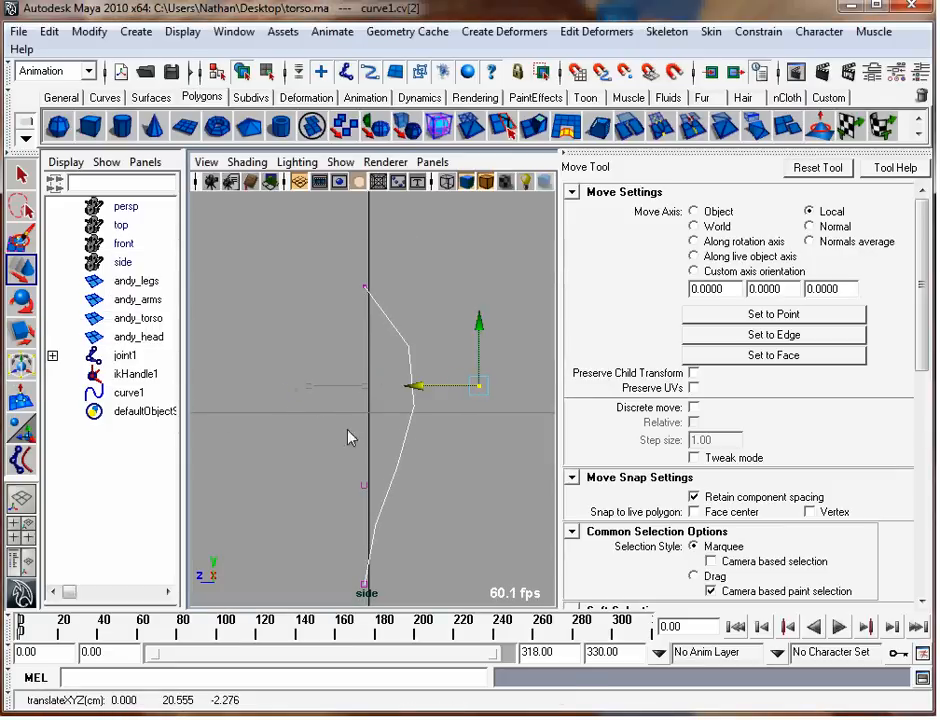
{"action": "left_click_drag", "start_coordinate": [347, 434], "coordinate": [463, 537]}
{"action": "left_click_drag", "start_coordinate": [296, 485], "coordinate": [208, 487]}
Turn the display of joints back on in the side view.
{"action": "key", "text": "space"}
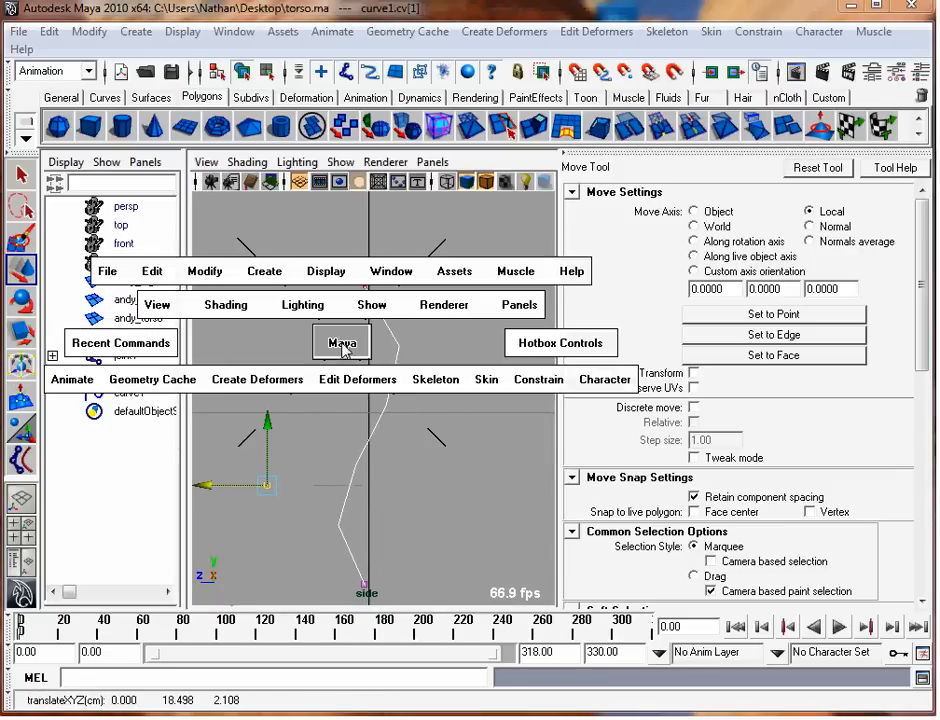
{"action": "left_click", "coordinate": [378, 306]}
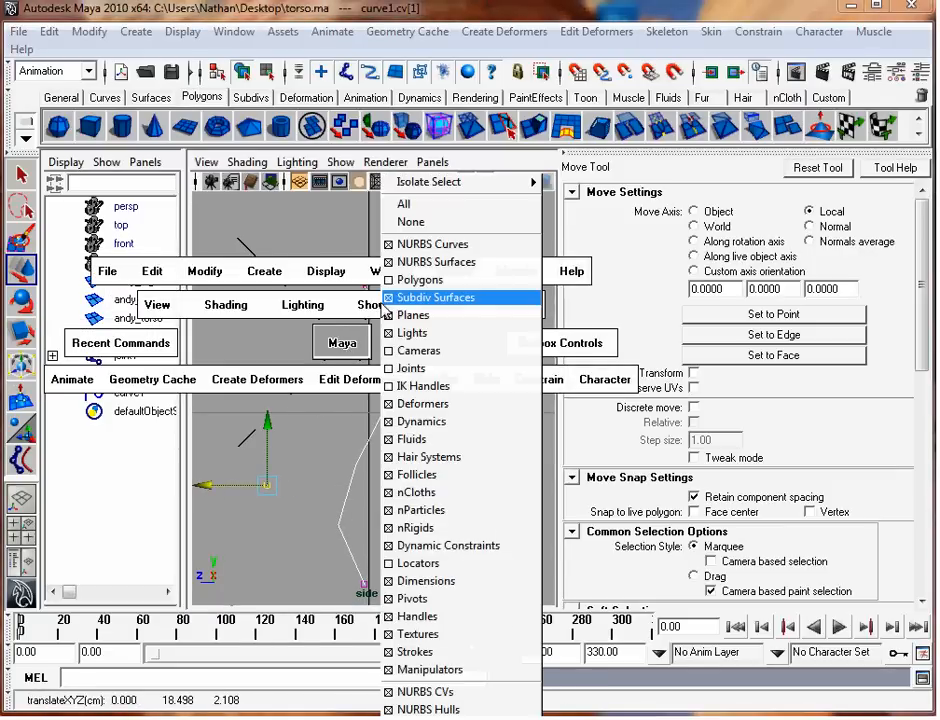
{"action": "left_click", "coordinate": [410, 368]}
Pose the spine chain by moving the curve's top and two middle control vertices along Z, ending the upper middle one at about -0.77.
{"action": "left_click_drag", "start_coordinate": [205, 490], "coordinate": [290, 485]}
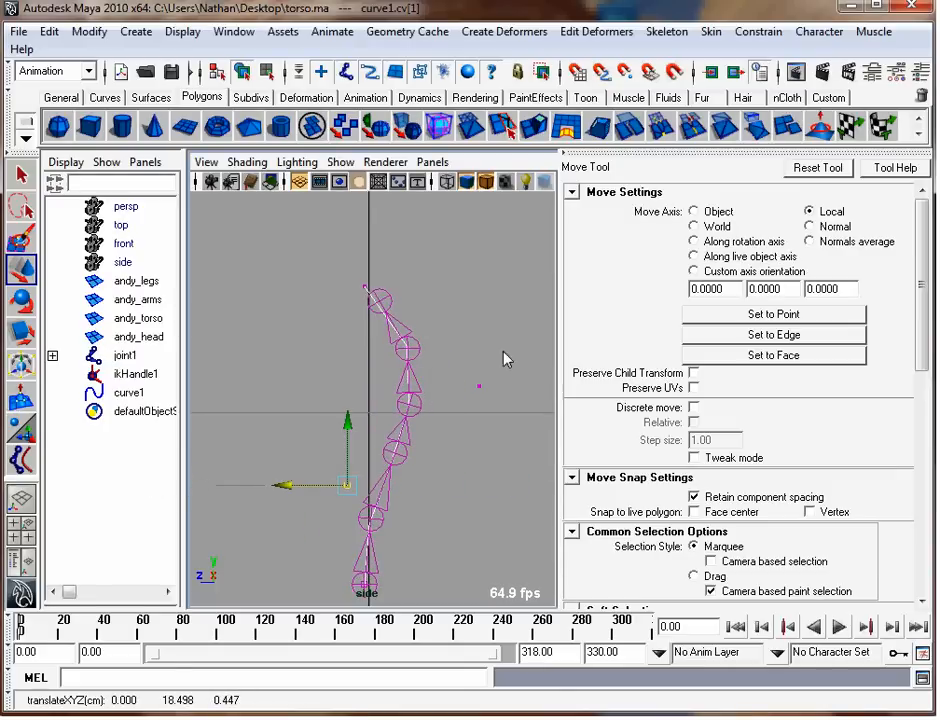
{"action": "left_click", "coordinate": [479, 386]}
{"action": "left_click_drag", "start_coordinate": [421, 396], "coordinate": [495, 400]}
{"action": "left_click", "coordinate": [364, 287]}
{"action": "left_click_drag", "start_coordinate": [315, 300], "coordinate": [293, 292]}
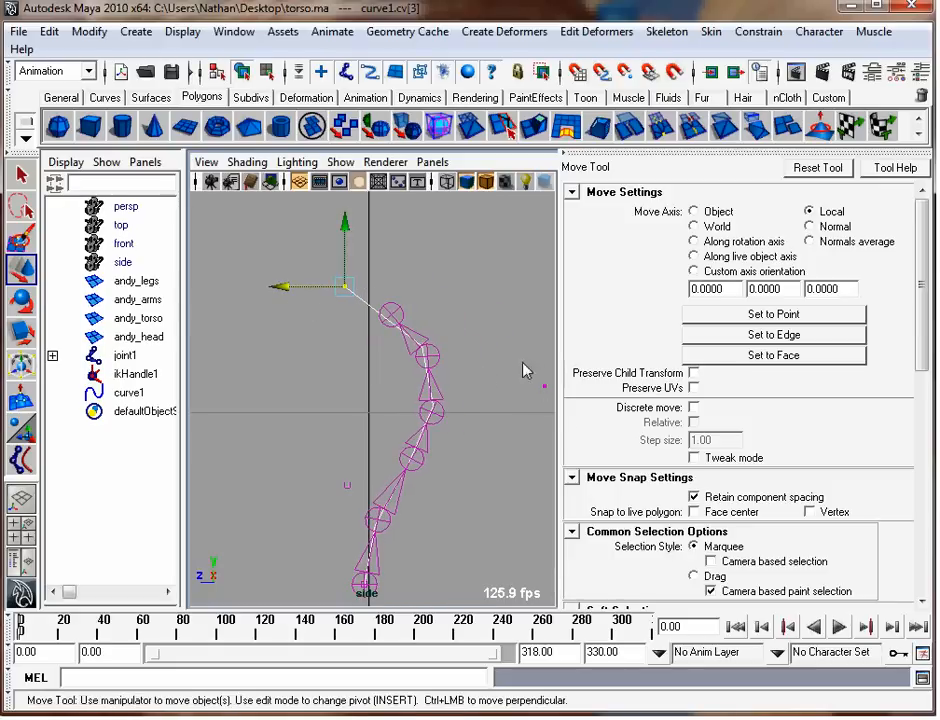
{"action": "left_click_drag", "start_coordinate": [523, 362], "coordinate": [561, 414]}
{"action": "left_click_drag", "start_coordinate": [487, 388], "coordinate": [357, 391]}
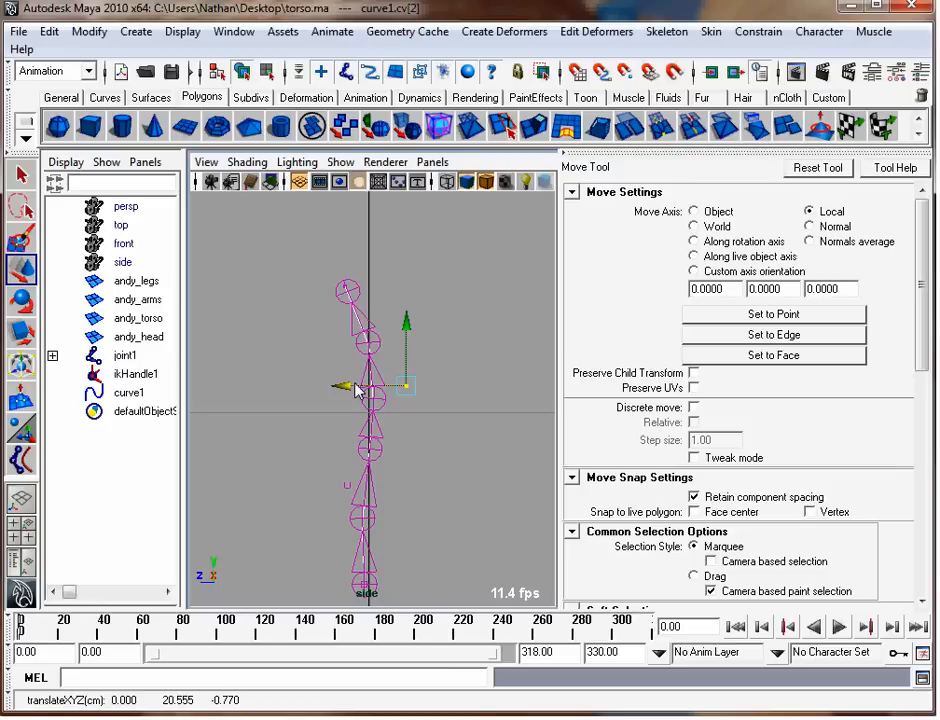
Undo all the control vertex moves until the spine curve and its joint chain are straight again.
{"action": "left_click", "coordinate": [296, 365]}
{"action": "key", "text": "ctrl+z"}
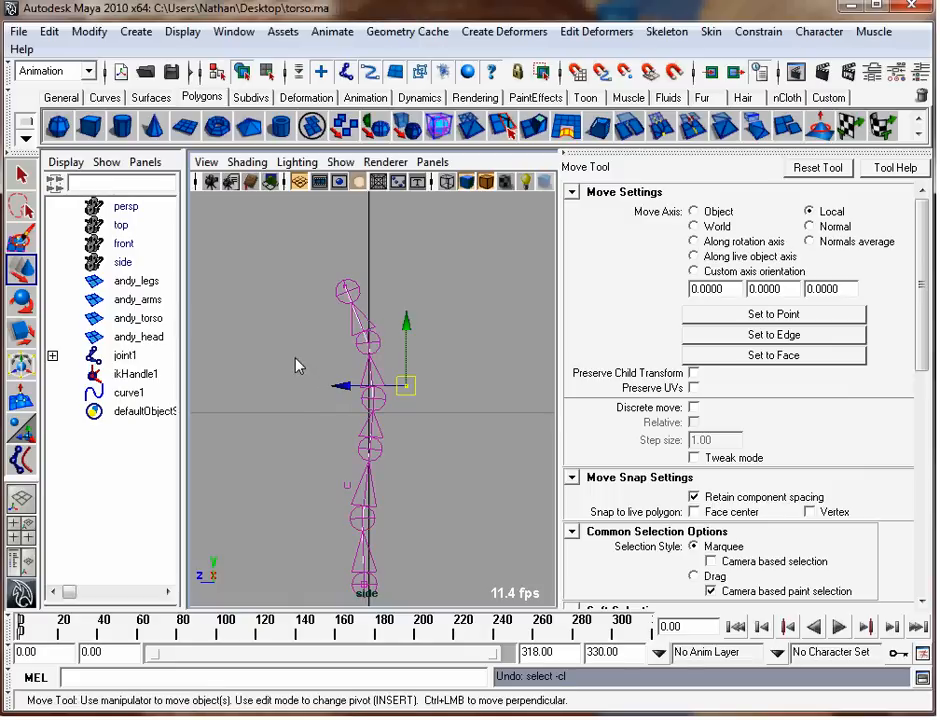
{"action": "key", "text": "ctrl+z"}
{"action": "key", "text": "ctrl+z"}
{"action": "key", "text": "ctrl+z"}
{"action": "key", "text": "ctrl+z"}
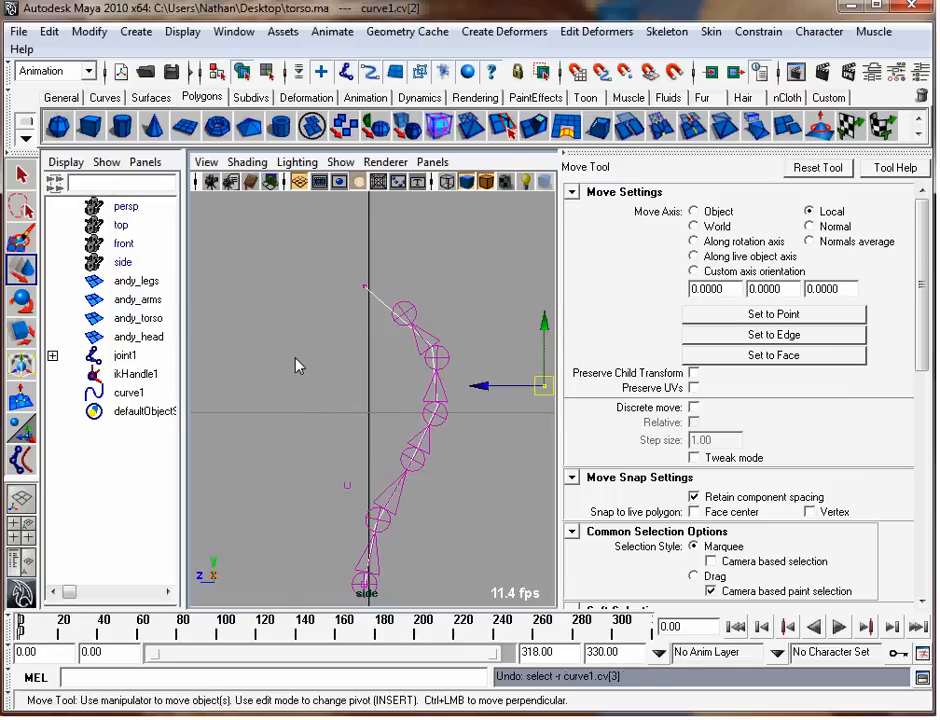
{"action": "key", "text": "ctrl+z"}
{"action": "key", "text": "ctrl+z"}
{"action": "key", "text": "ctrl+z"}
{"action": "key", "text": "ctrl+z"}
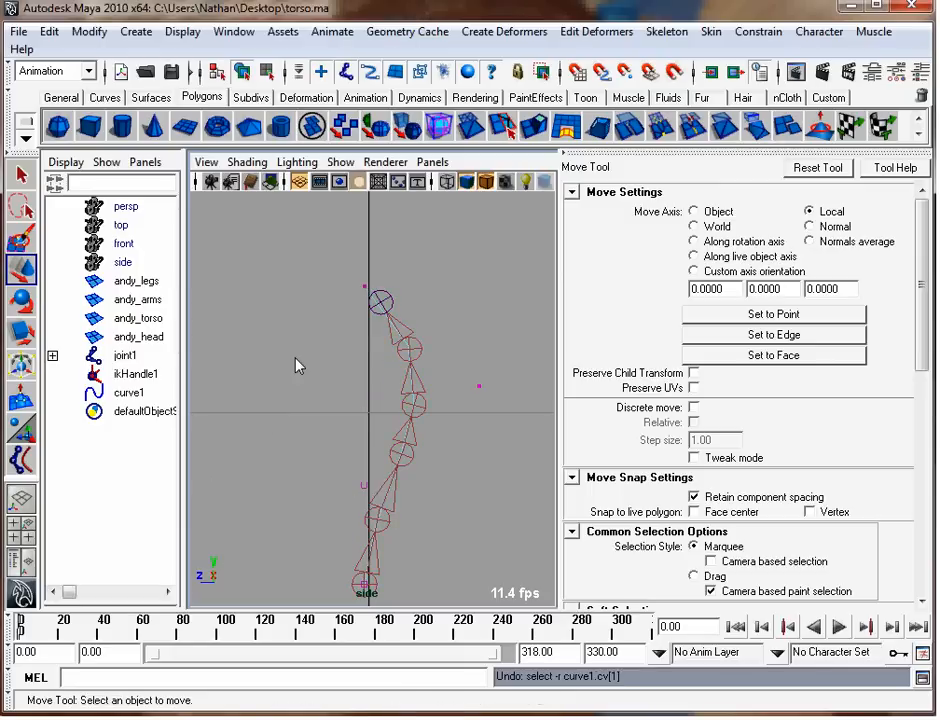
{"action": "key", "text": "ctrl+z"}
{"action": "key", "text": "ctrl+z"}
{"action": "left_click", "coordinate": [294, 362]}
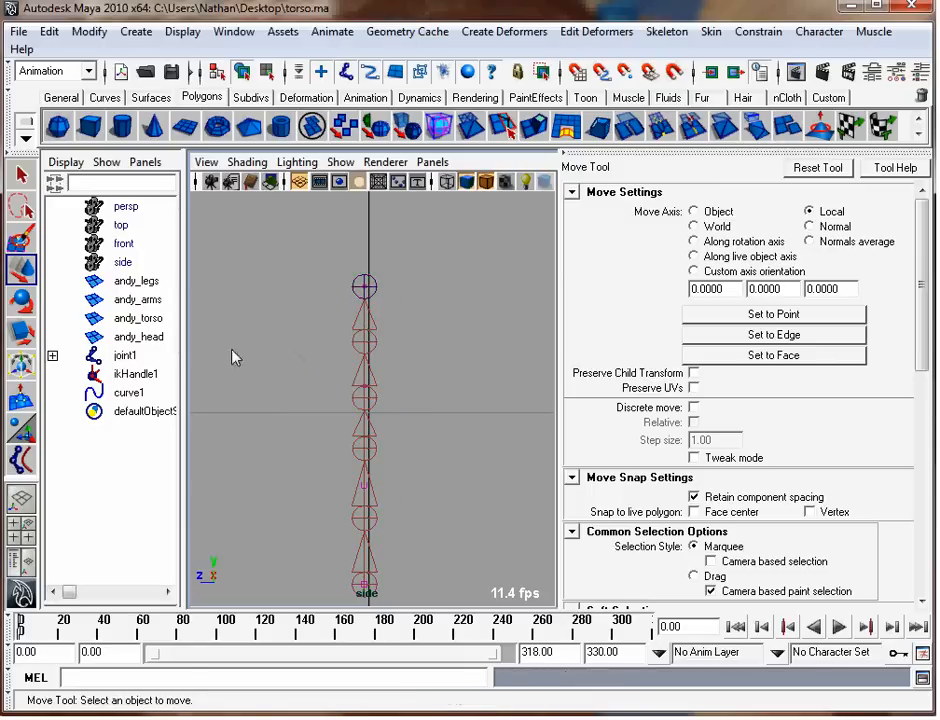
Hide the joints in the side view, leaving the spine curve and its control vertices displayed.
{"action": "left_click_drag", "start_coordinate": [188, 330], "coordinate": [202, 331]}
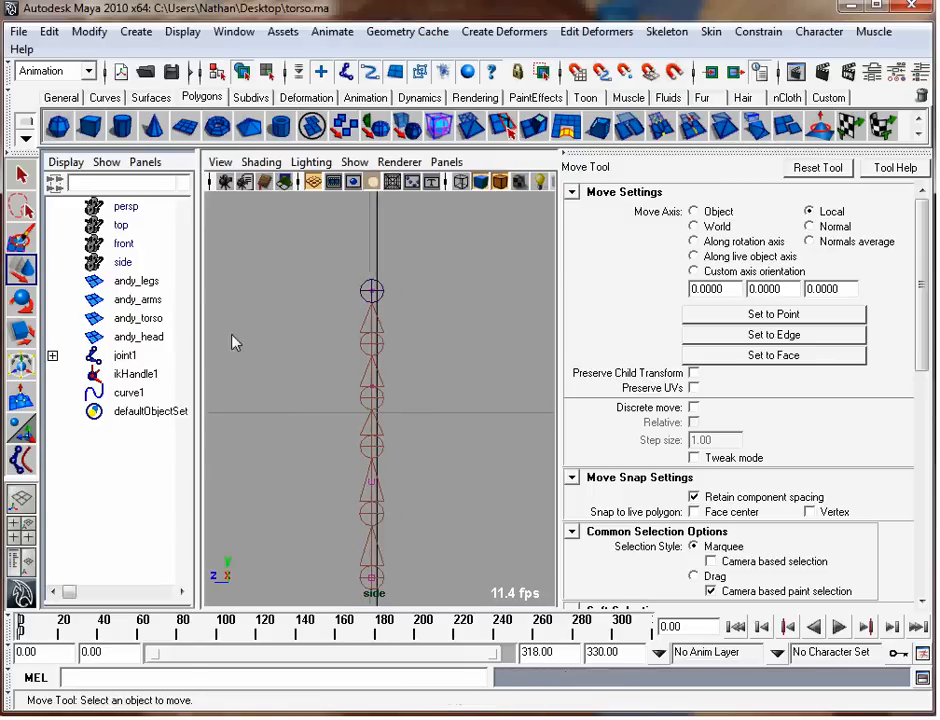
{"action": "key", "text": "space"}
{"action": "left_click", "coordinate": [409, 324]}
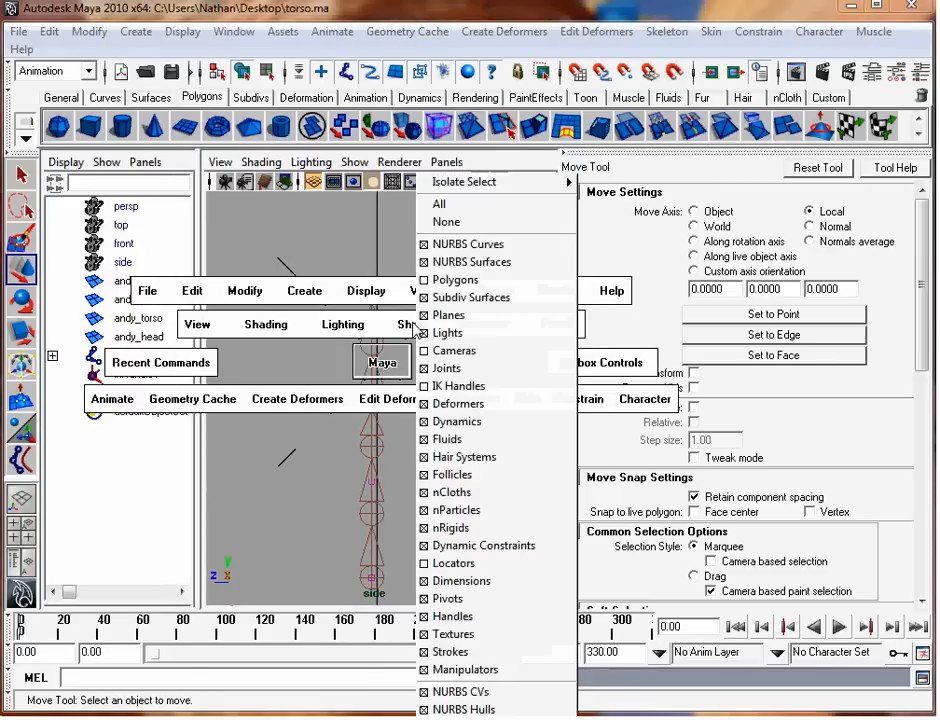
{"action": "left_click", "coordinate": [476, 370]}
Create a cluster deformer from the spine curve's upper two control vertices.
{"action": "scroll", "coordinate": [428, 377], "scroll_direction": "down", "scroll_amount": 3}
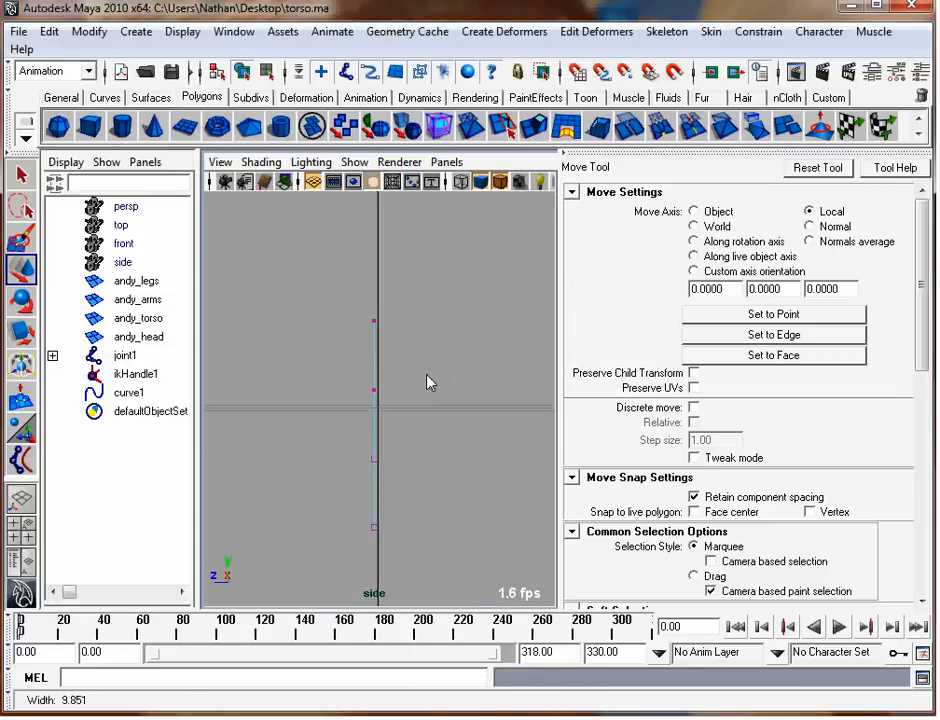
{"action": "middle_click_drag", "start_coordinate": [428, 377], "coordinate": [432, 358], "text": "alt"}
{"action": "scroll", "coordinate": [449, 359], "scroll_direction": "up", "scroll_amount": 3}
{"action": "left_click_drag", "start_coordinate": [451, 377], "coordinate": [457, 384]}
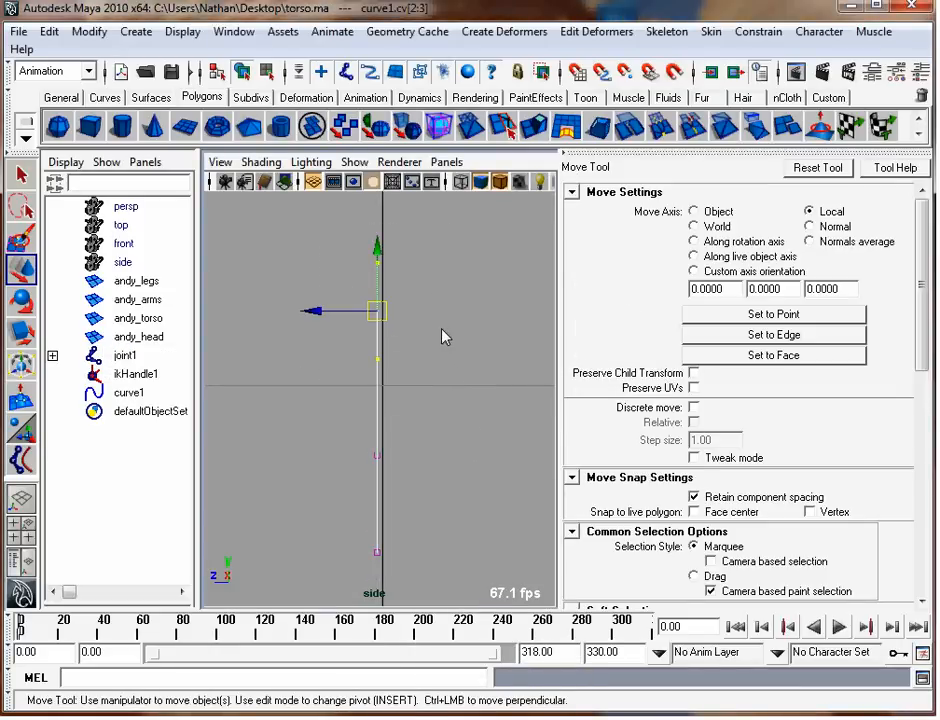
{"action": "key", "text": "space"}
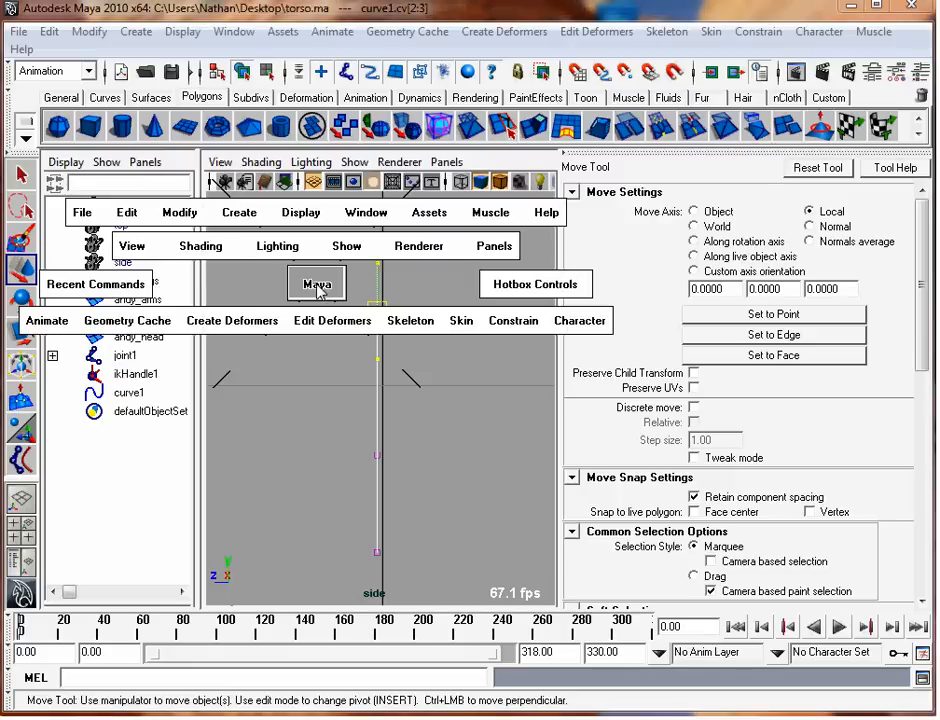
{"action": "left_click", "coordinate": [226, 326]}
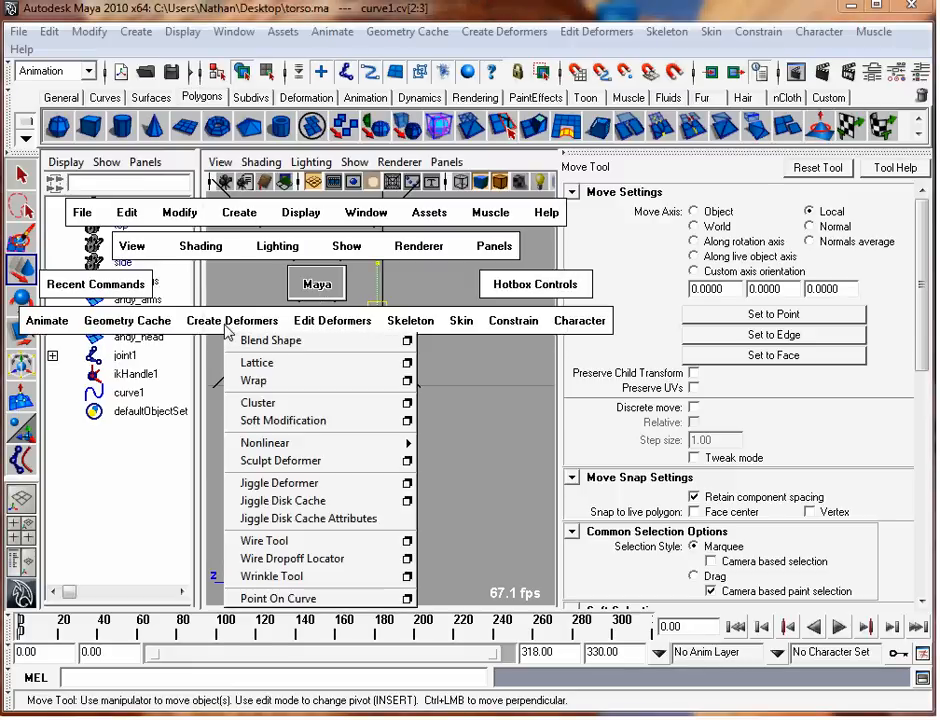
{"action": "left_click", "coordinate": [304, 403]}
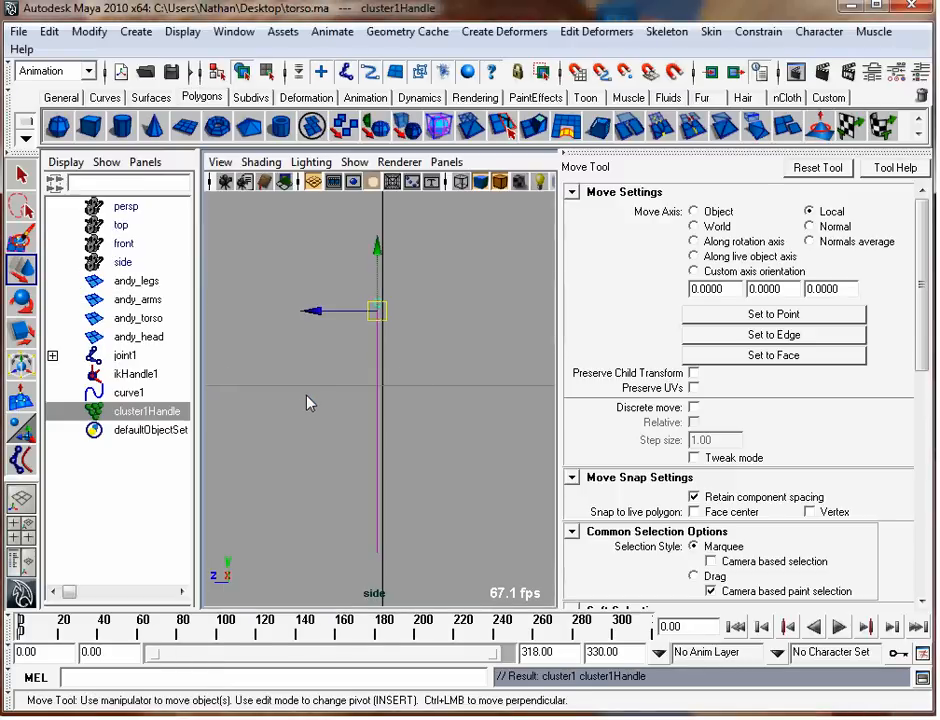
Create a second cluster deformer from the spine curve's lower two control vertices.
{"action": "left_click", "coordinate": [314, 390]}
{"action": "left_click", "coordinate": [379, 398]}
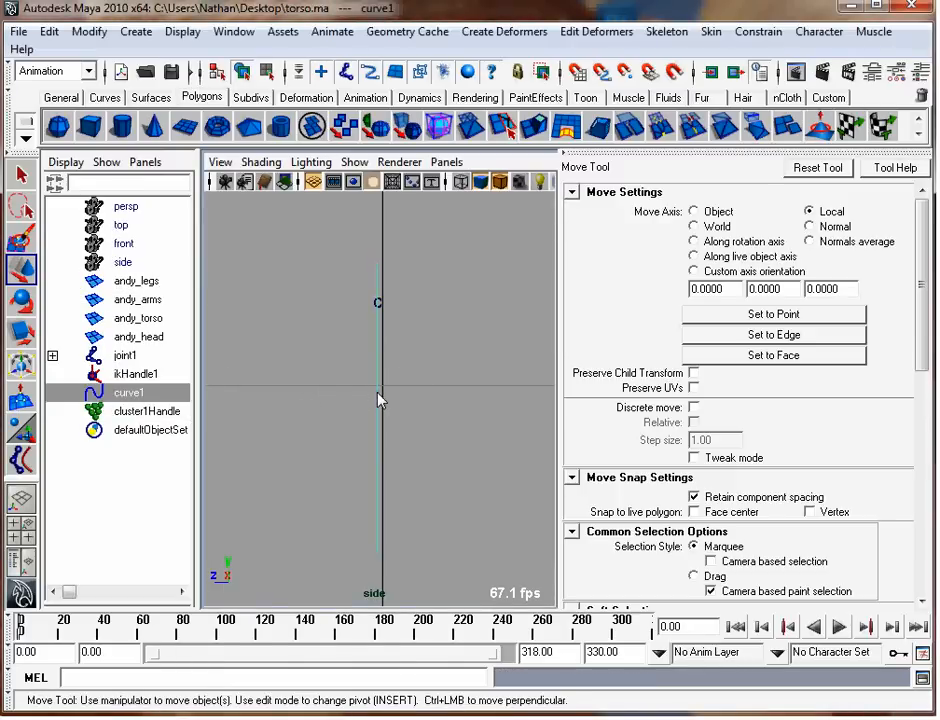
{"action": "right_click_drag", "start_coordinate": [378, 393], "coordinate": [319, 391]}
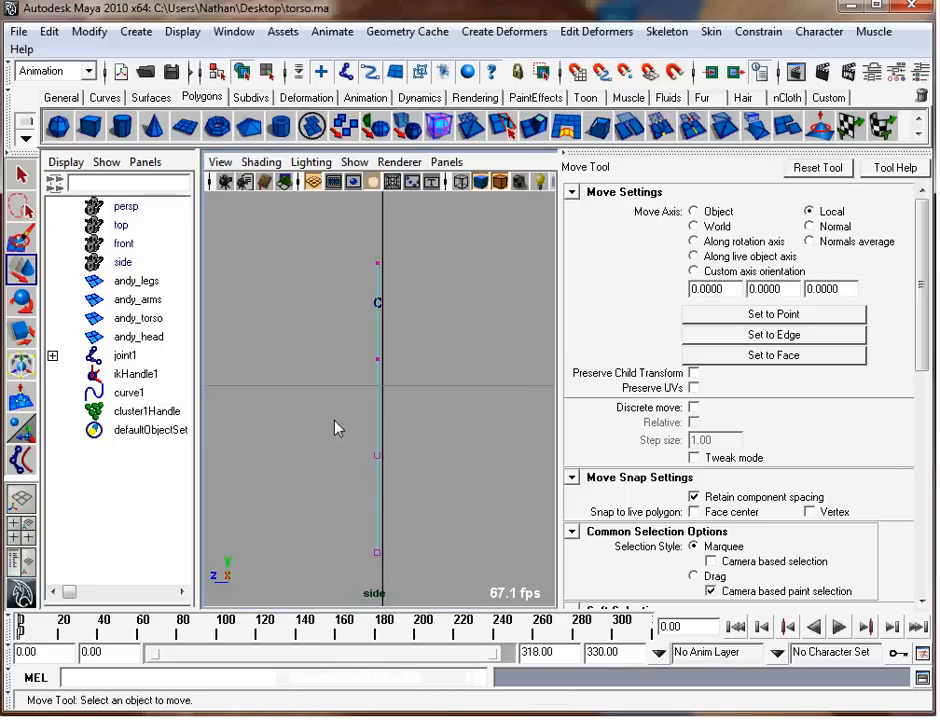
{"action": "left_click_drag", "start_coordinate": [337, 428], "coordinate": [427, 589]}
{"action": "key", "text": "space"}
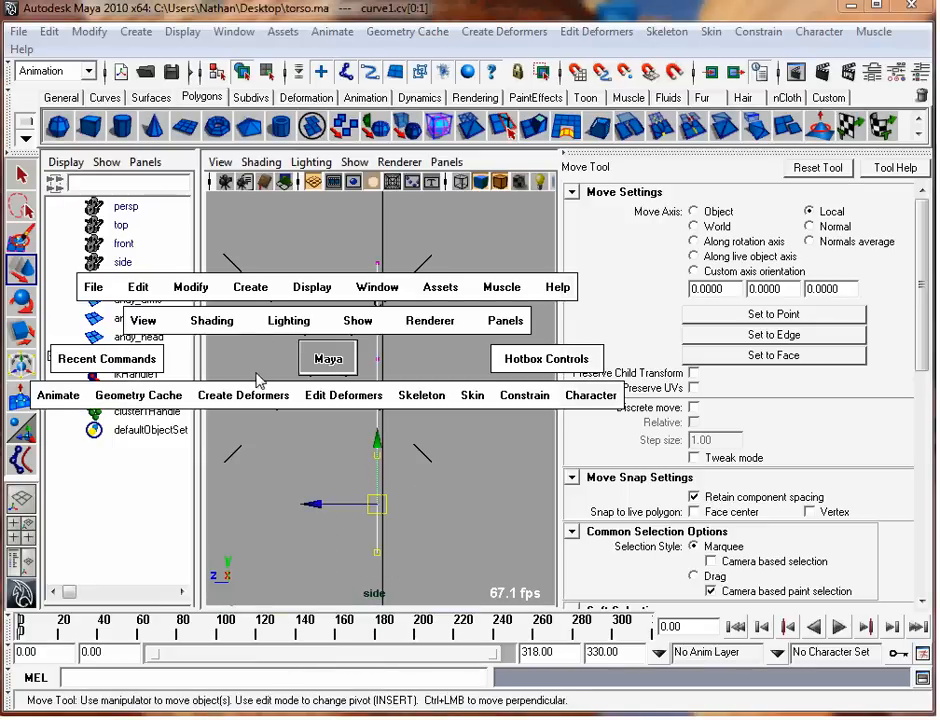
{"action": "left_click_drag", "start_coordinate": [257, 392], "coordinate": [327, 483]}
Widen the object list and rename the upper cluster handle topSpineCluster.
{"action": "left_click_drag", "start_coordinate": [202, 374], "coordinate": [254, 374]}
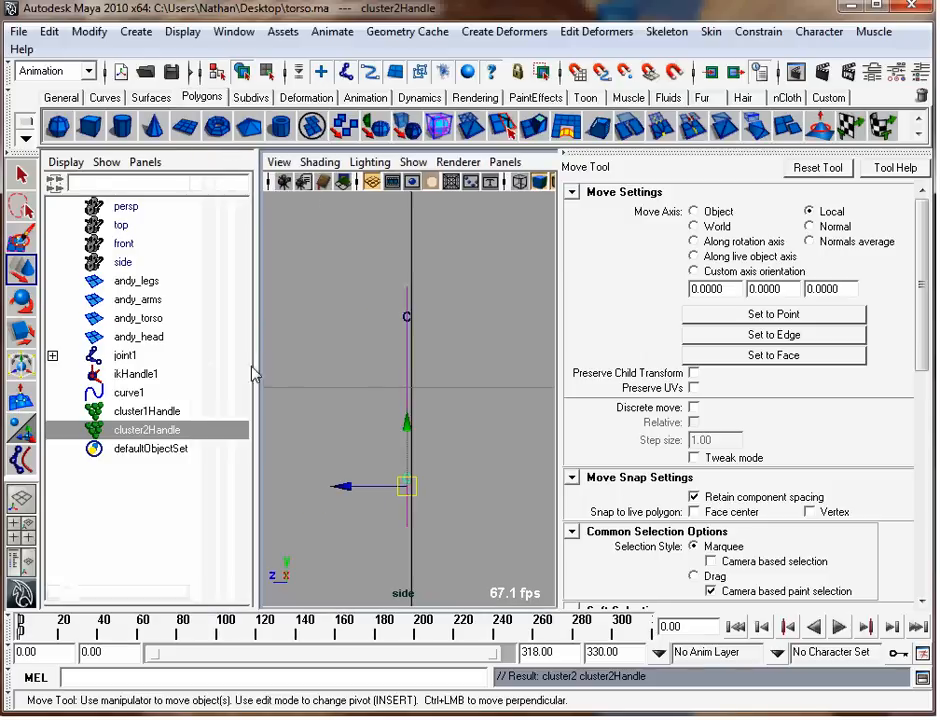
{"action": "left_click", "coordinate": [135, 411]}
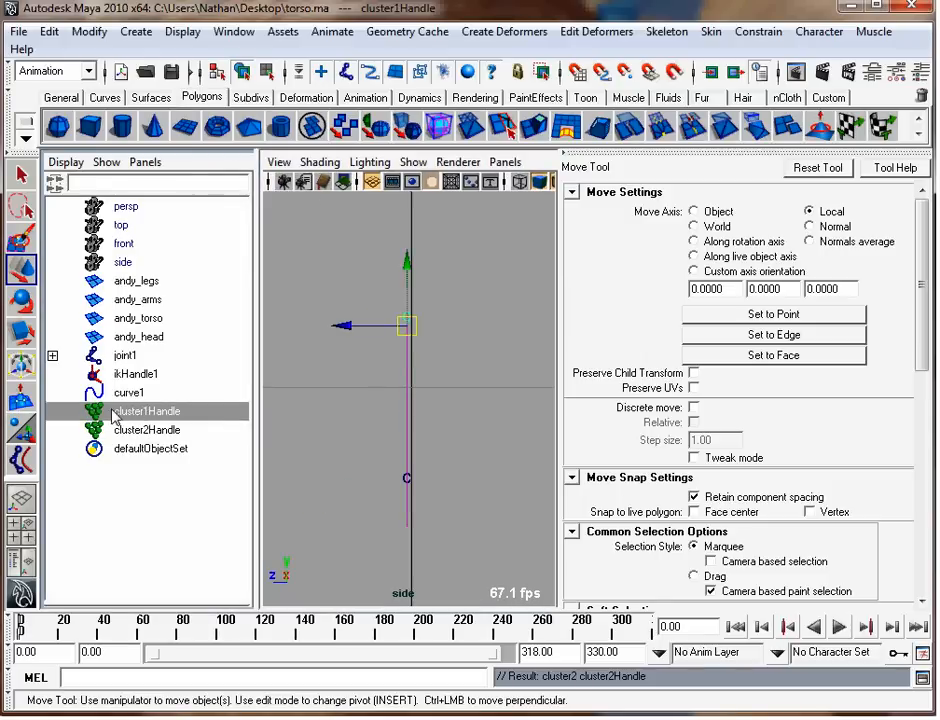
{"action": "double_click", "coordinate": [157, 420]}
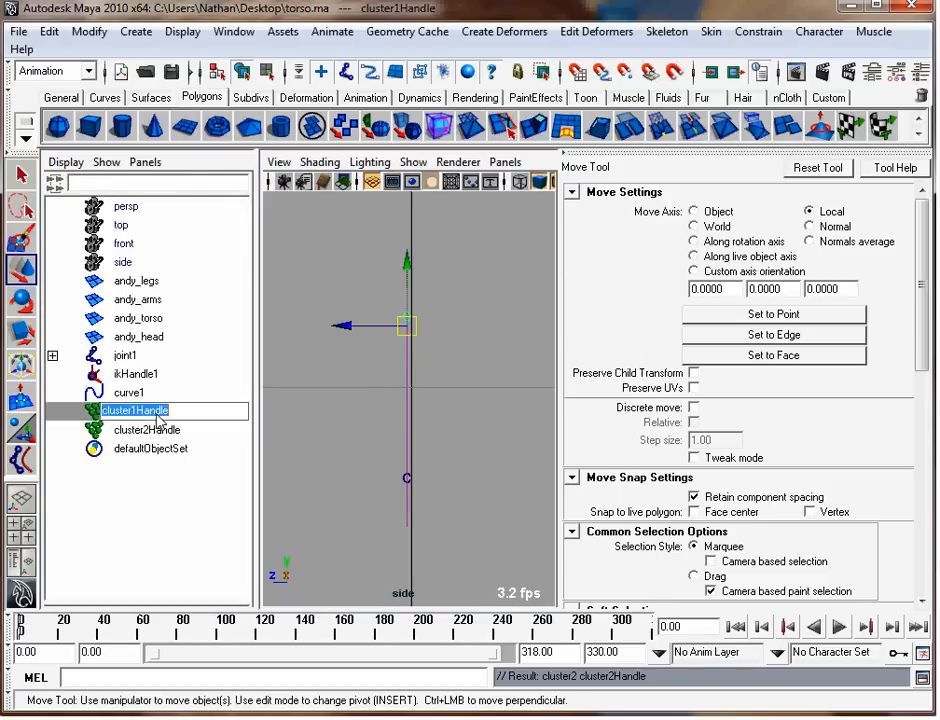
{"action": "type", "text": "topS"}
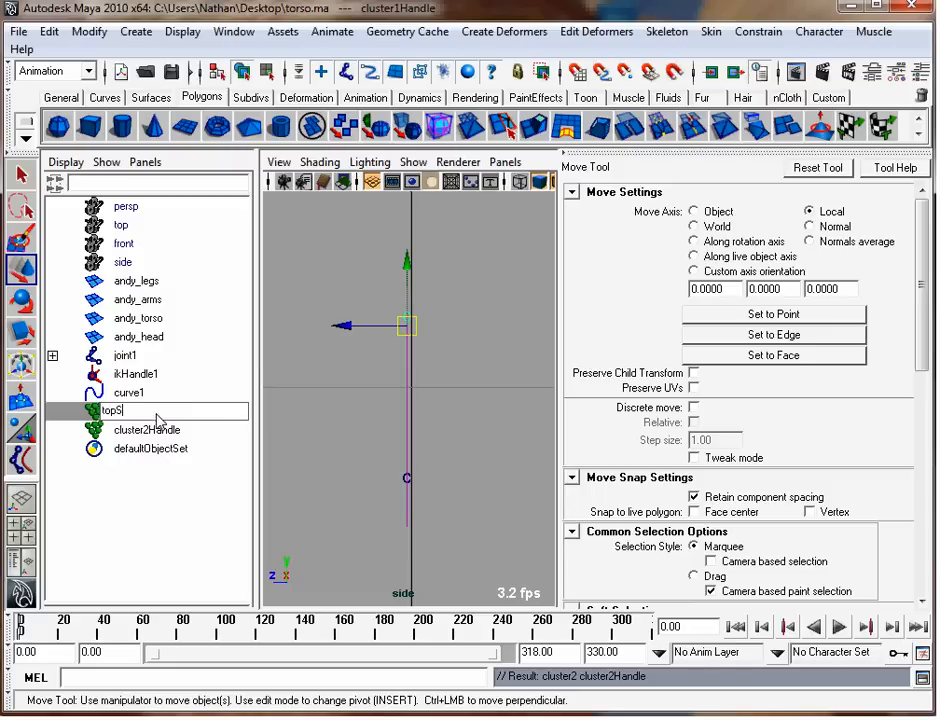
{"action": "type", "text": "pineCluster"}
{"action": "key", "text": "Return"}
Rename the lower cluster handle bottomSpineCluster.
{"action": "left_click", "coordinate": [157, 430]}
{"action": "double_click", "coordinate": [157, 430]}
{"action": "type", "text": "bottomSpin"}
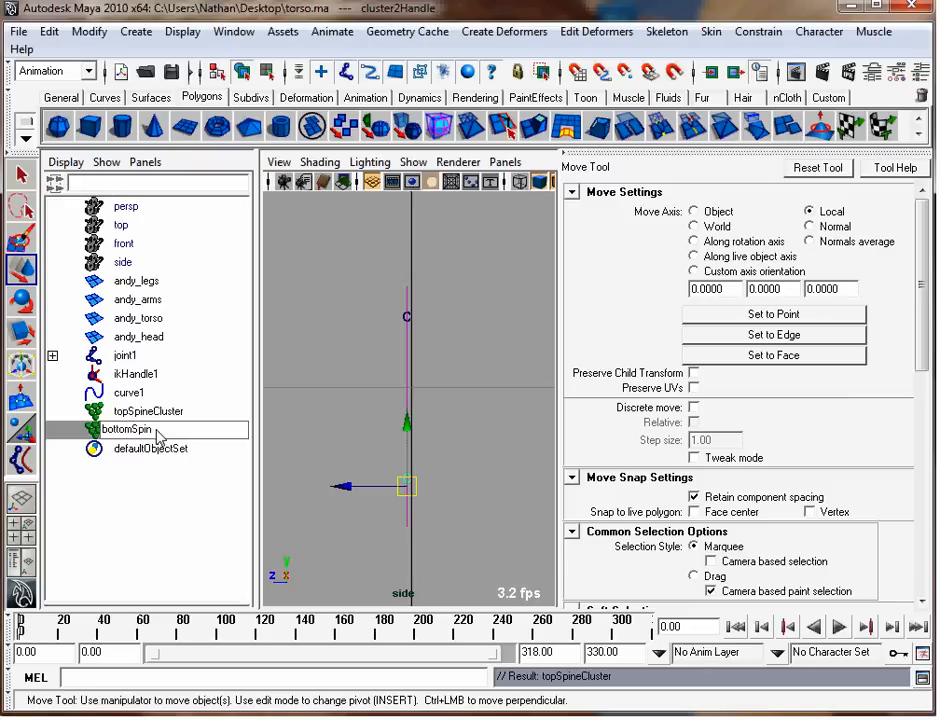
{"action": "type", "text": "eCluster"}
{"action": "key", "text": "Return"}
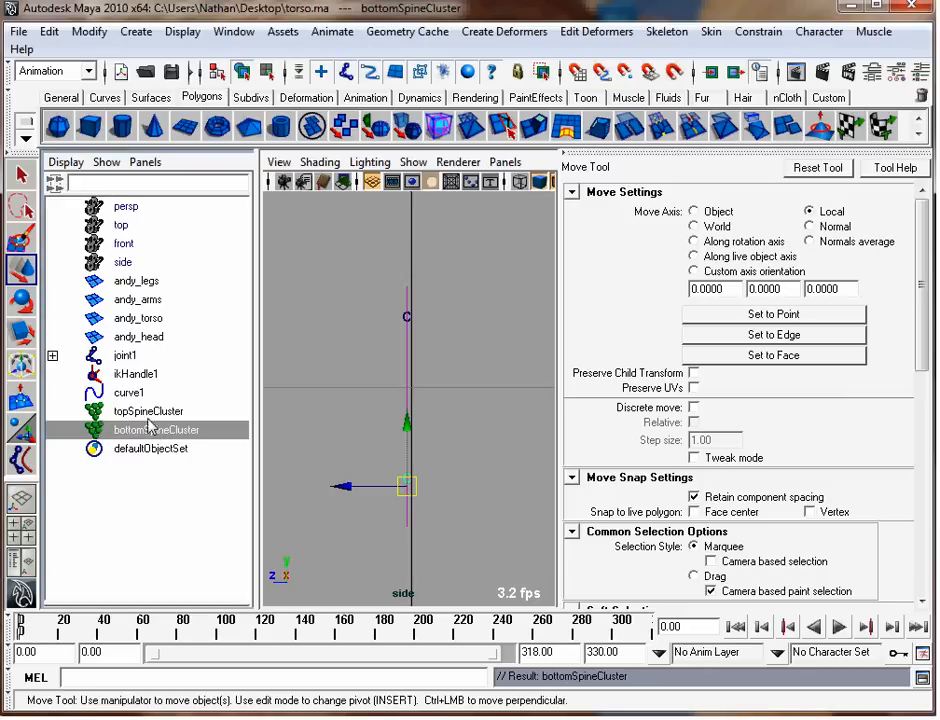
Rename the spline IK curve curve1 as spineCurve.
{"action": "left_click", "coordinate": [136, 392]}
{"action": "double_click", "coordinate": [136, 392]}
{"action": "type", "text": "spine"}
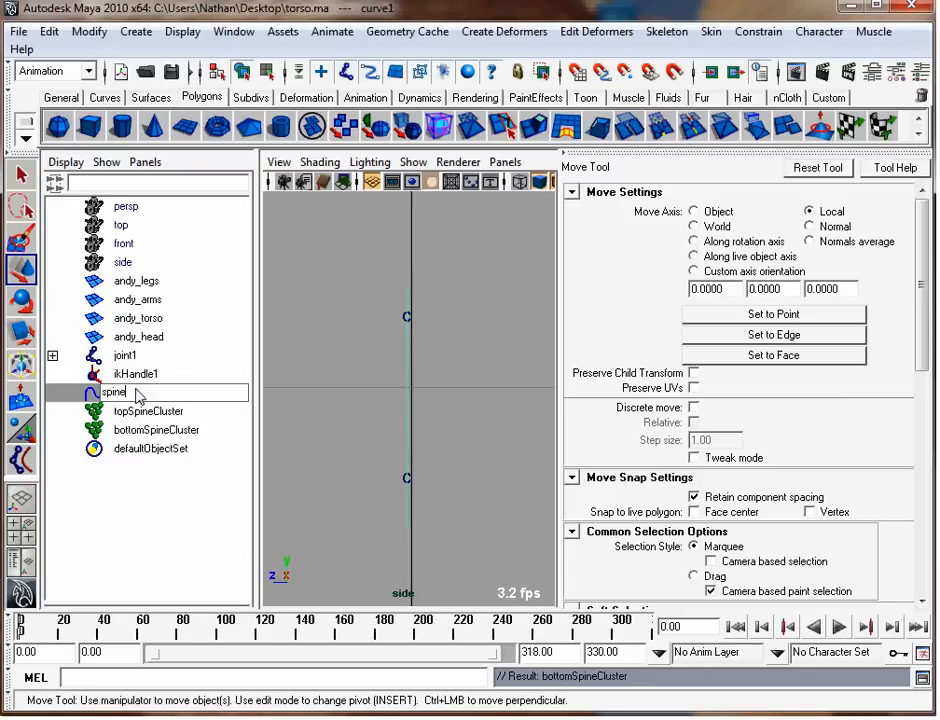
{"action": "type", "text": "Curve"}
{"action": "key", "text": "Return"}
Rename the IK handle ikHandle1 as spineIKHandle.
{"action": "left_click", "coordinate": [150, 376]}
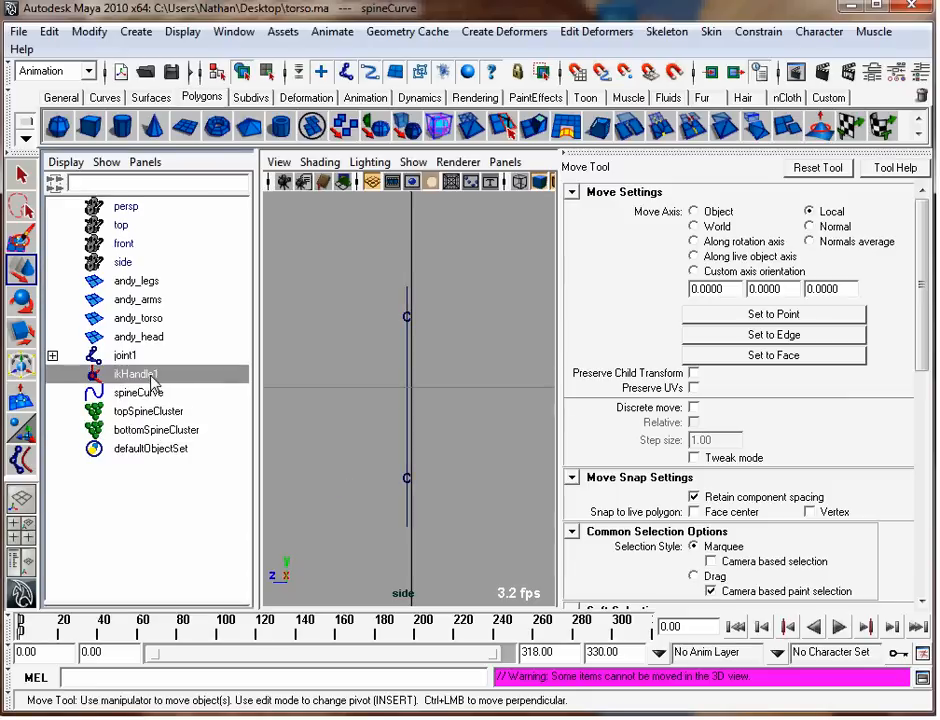
{"action": "double_click", "coordinate": [152, 378]}
{"action": "type", "text": "spineIKHandle"}
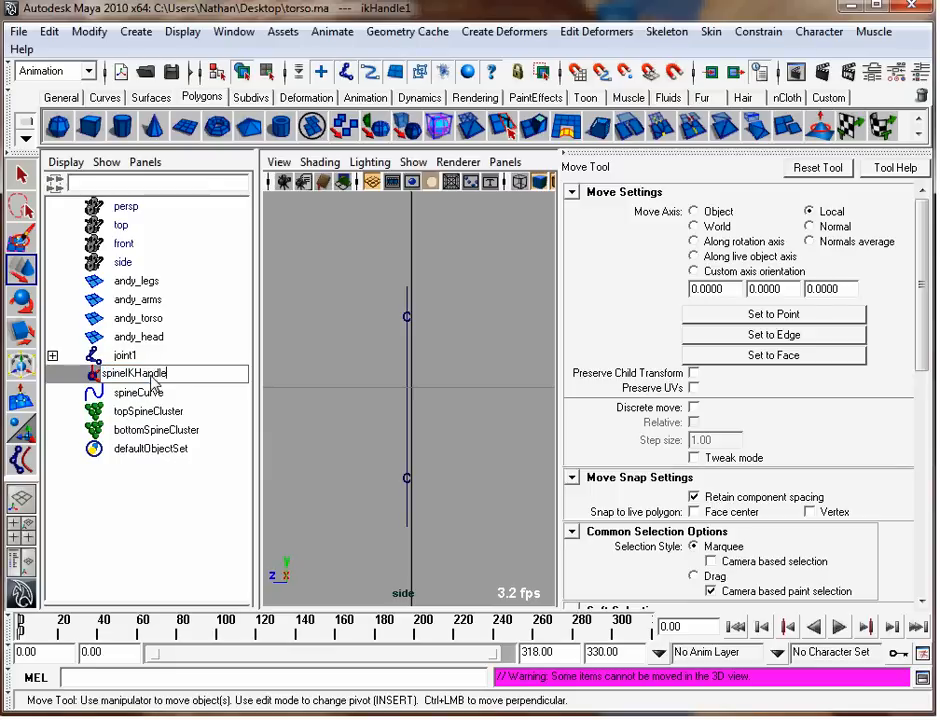
{"action": "key", "text": "Return"}
Rename all six joints in the chain by searching for "joint" and replacing it with "spine" across the hierarchy.
{"action": "left_click", "coordinate": [52, 355], "text": "shift"}
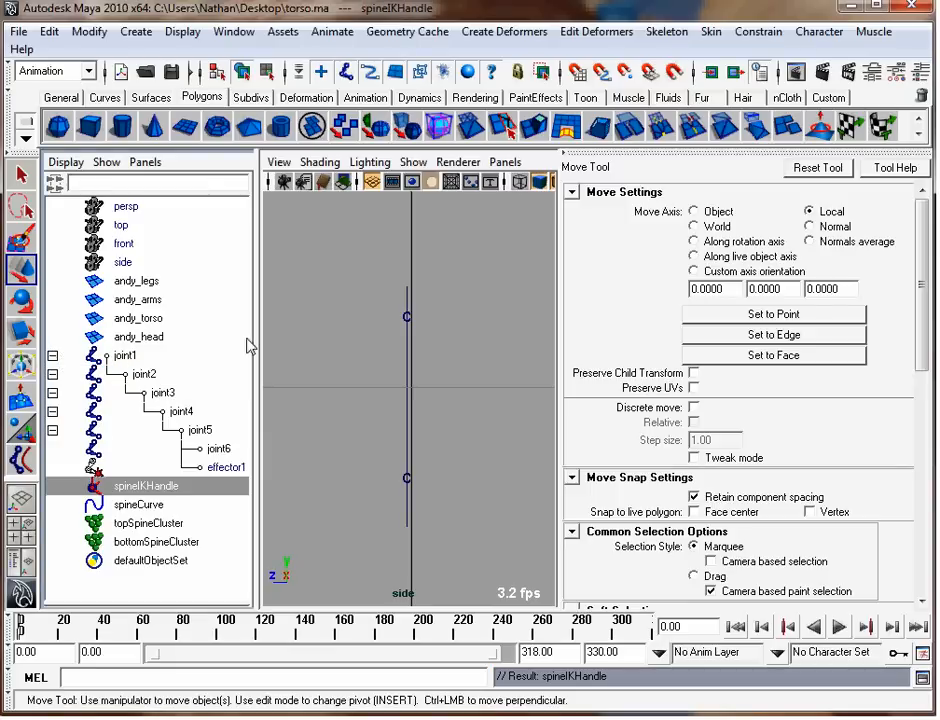
{"action": "left_click_drag", "start_coordinate": [258, 330], "coordinate": [322, 330]}
{"action": "left_click", "coordinate": [124, 355]}
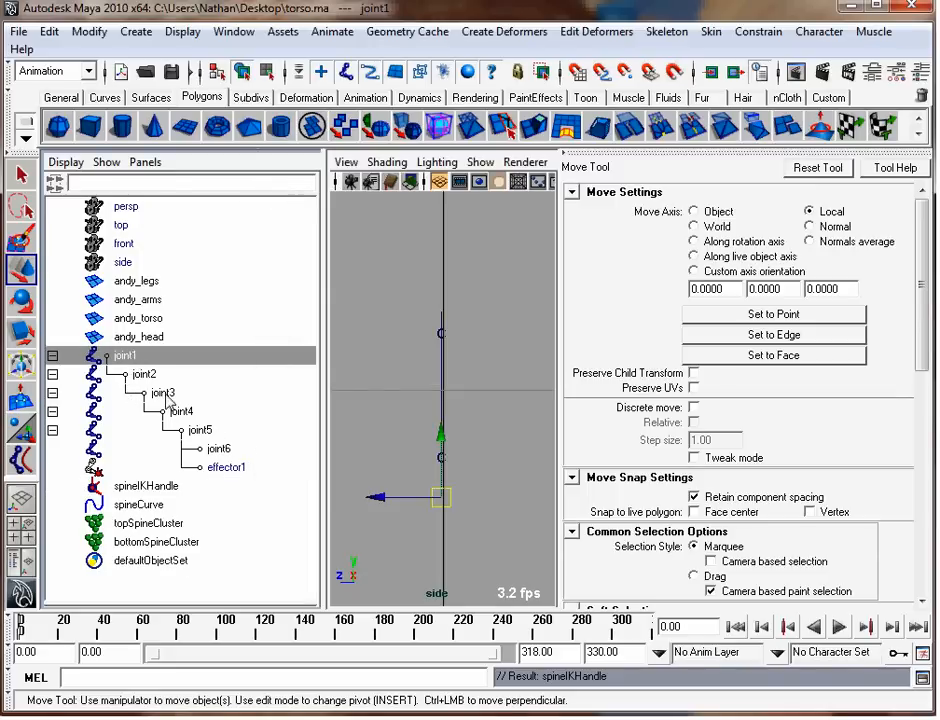
{"action": "left_click", "coordinate": [219, 452], "text": "shift"}
{"action": "key", "text": "space"}
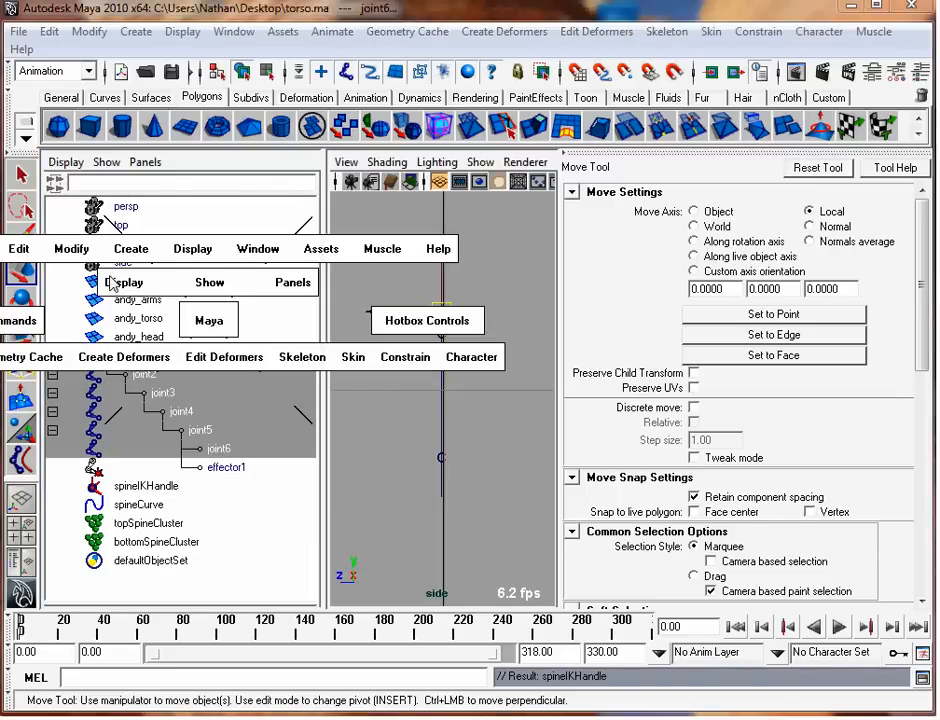
{"action": "left_click_drag", "start_coordinate": [70, 248], "coordinate": [168, 455]}
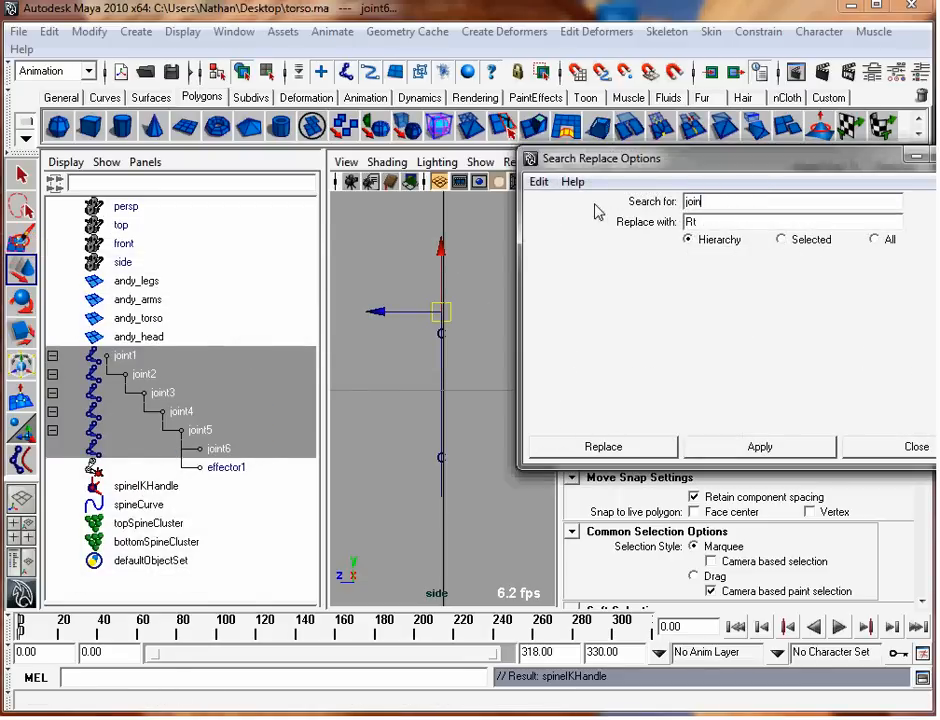
{"action": "type", "text": "pine"}
{"action": "left_click", "coordinate": [746, 447]}
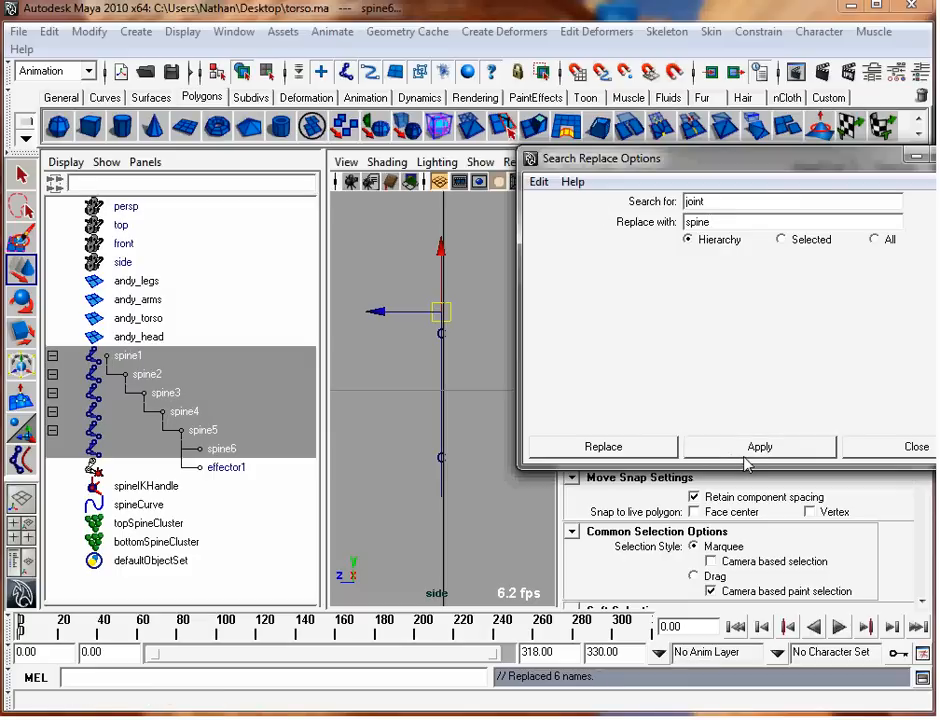
{"action": "left_click", "coordinate": [797, 451]}
{"action": "left_click", "coordinate": [915, 452]}
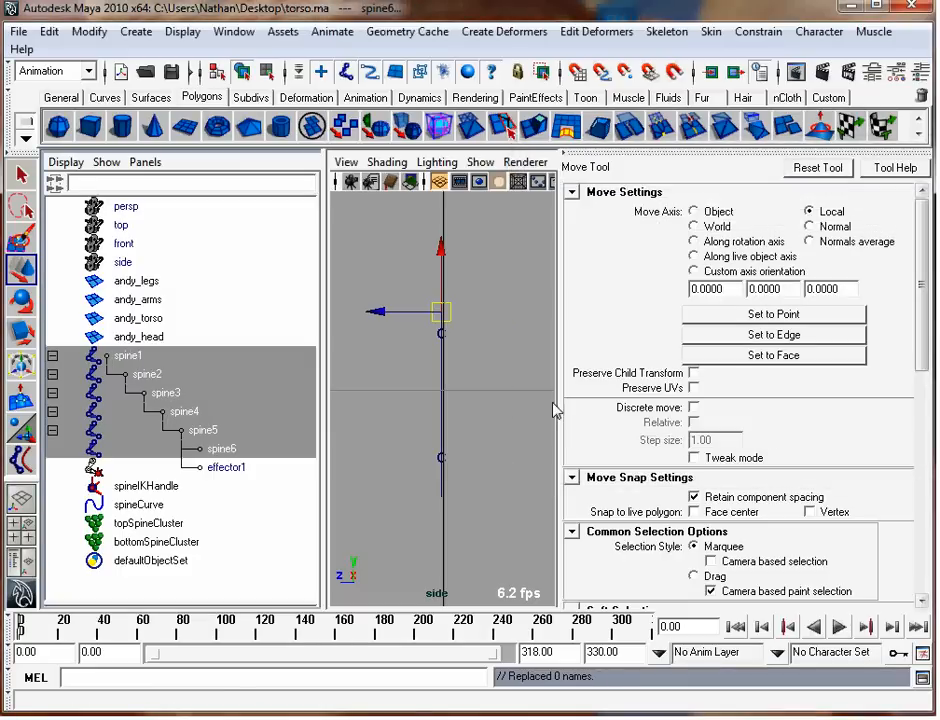
{"action": "left_click", "coordinate": [503, 367]}
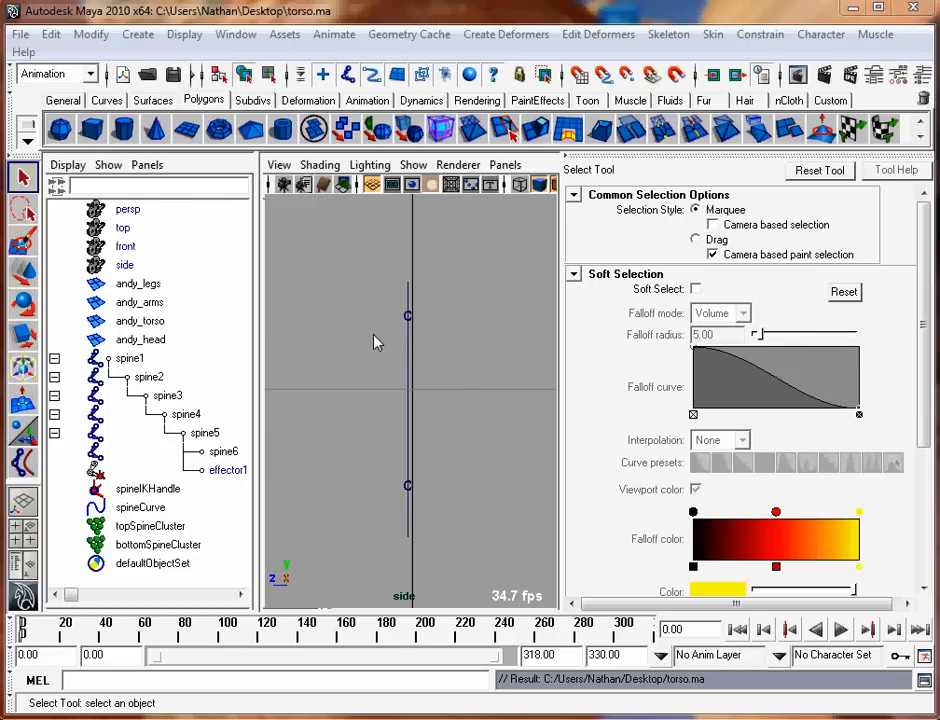
Turn the display of polygons back on in the side view.
{"action": "key", "text": "space"}
{"action": "left_click", "coordinate": [405, 298]}
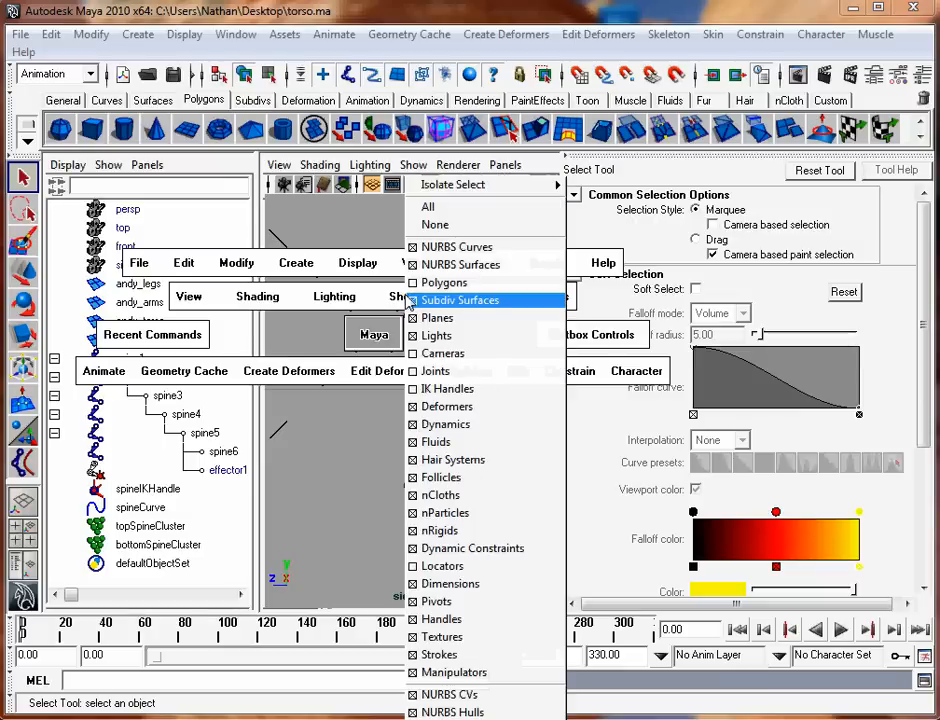
{"action": "left_click", "coordinate": [430, 300]}
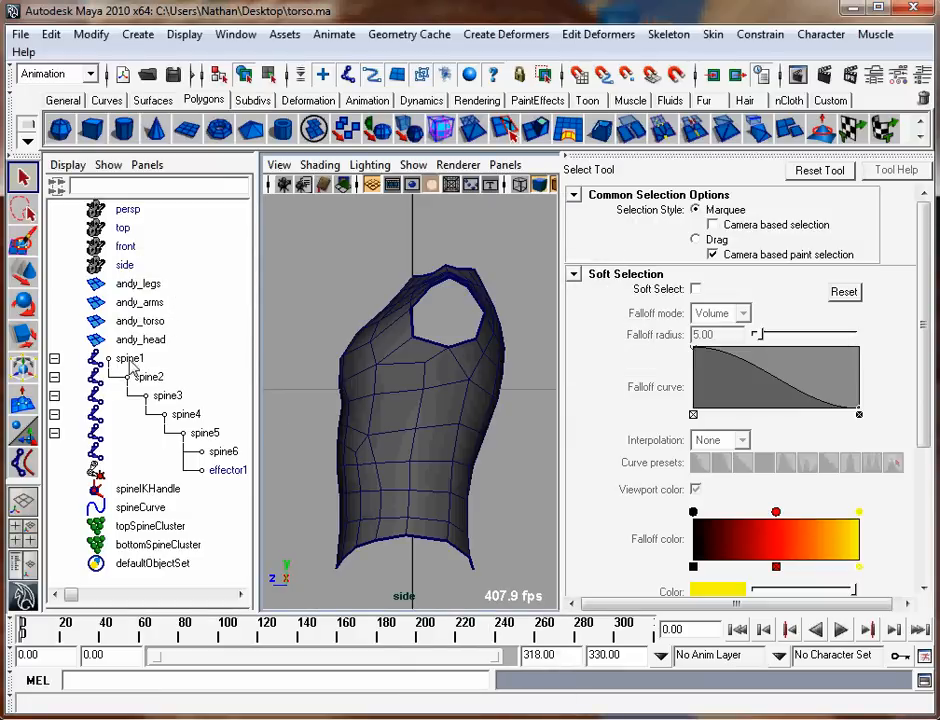
Smooth bind the andy_torso mesh to the spine1 chain with binding set to the joint hierarchy.
{"action": "left_click", "coordinate": [130, 360]}
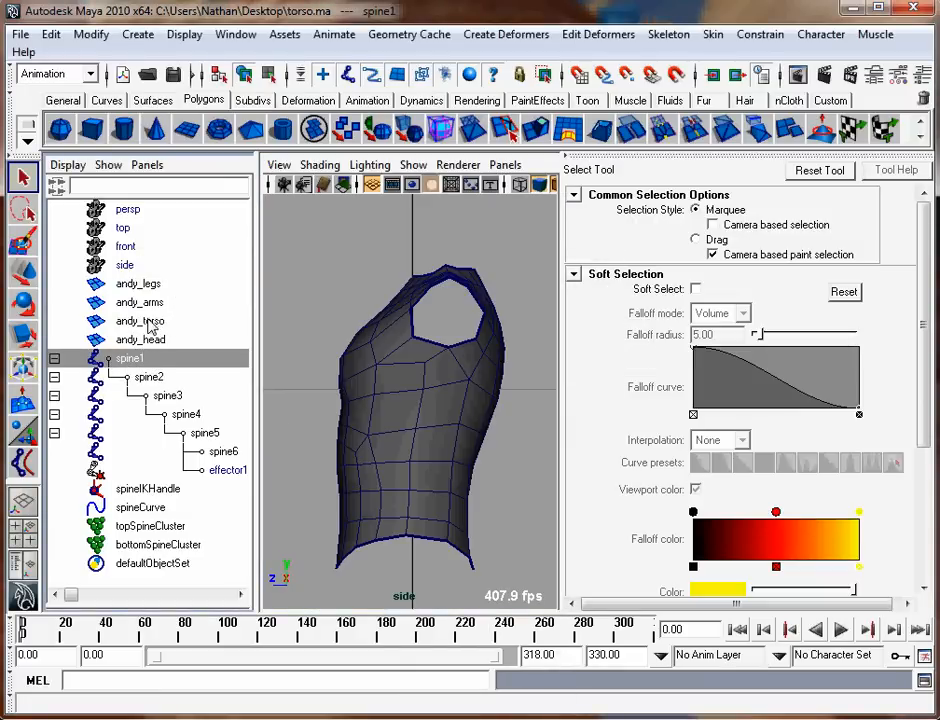
{"action": "left_click", "coordinate": [148, 322], "text": "ctrl"}
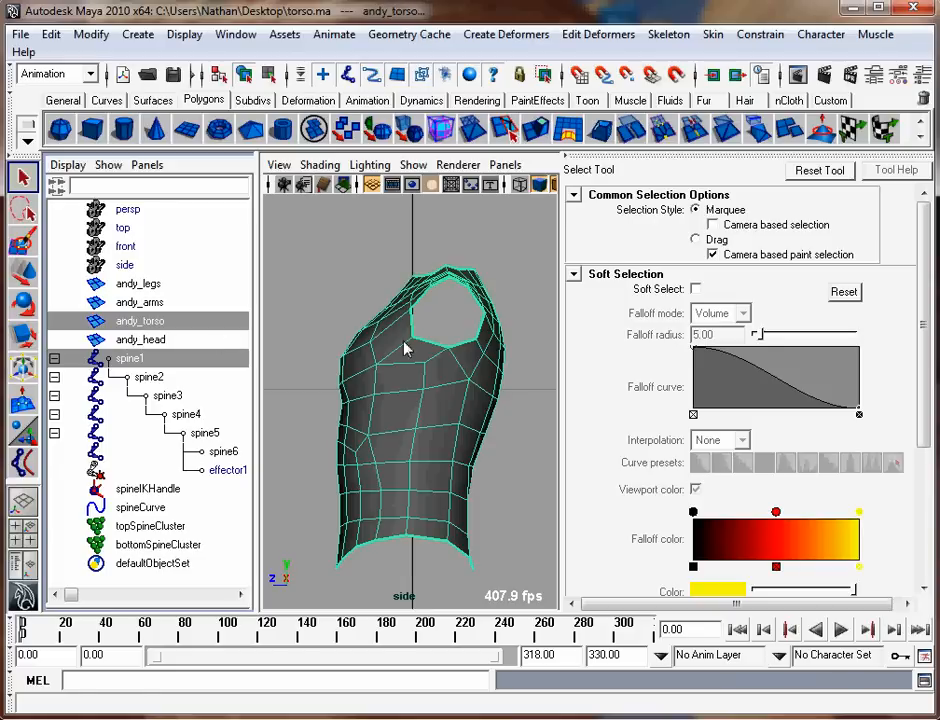
{"action": "key", "text": "space"}
{"action": "left_click", "coordinate": [510, 348]}
{"action": "mouse_move", "coordinate": [579, 363]}
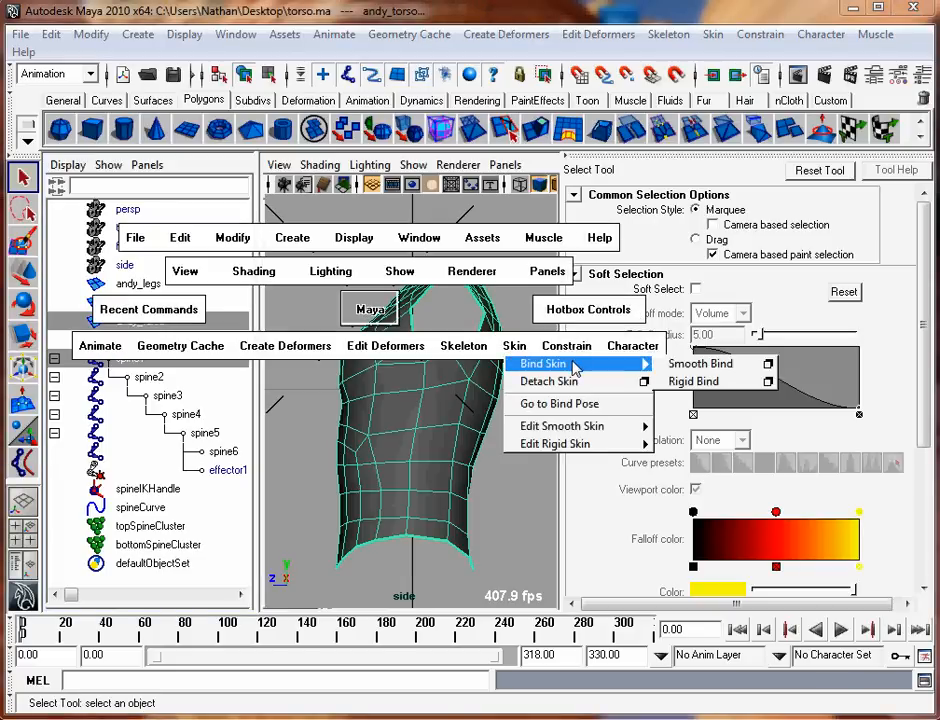
{"action": "left_click", "coordinate": [769, 364]}
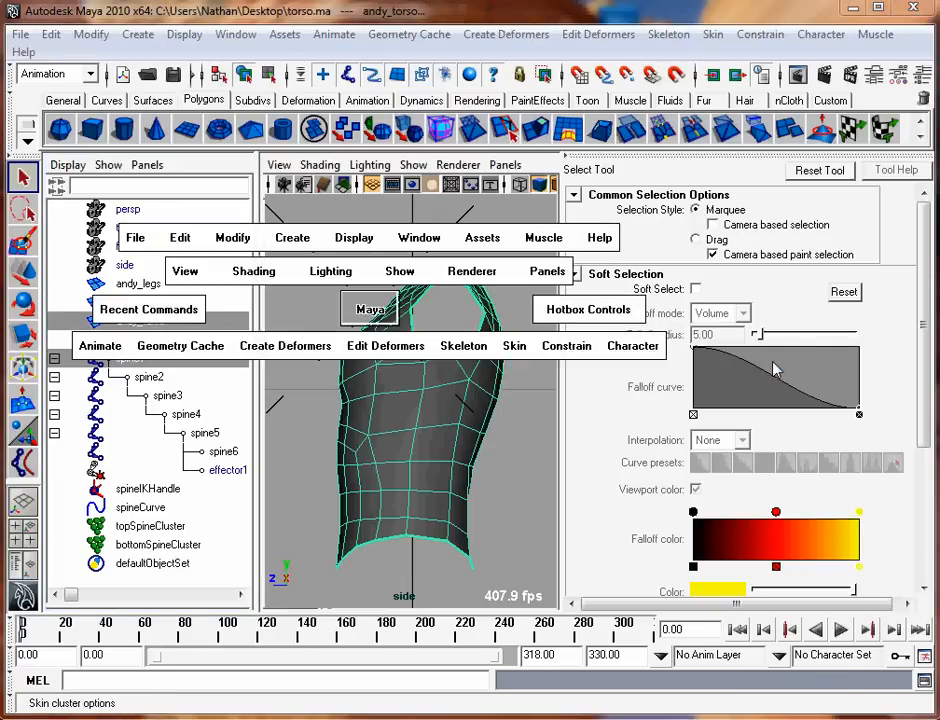
{"action": "left_click", "coordinate": [776, 205]}
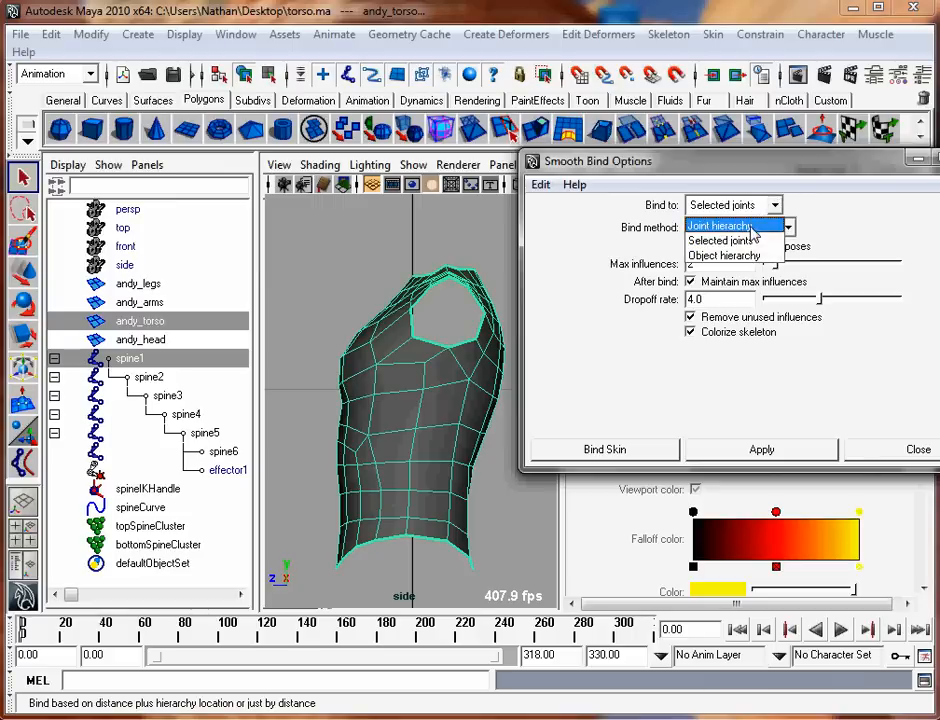
{"action": "left_click", "coordinate": [750, 228]}
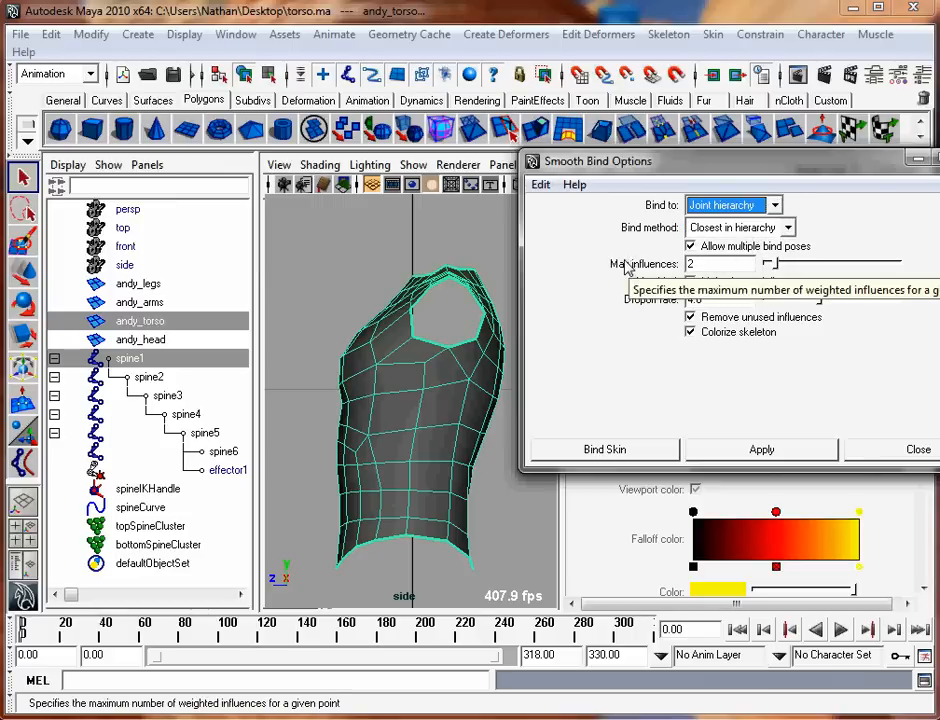
{"action": "left_click", "coordinate": [785, 455]}
{"action": "left_click", "coordinate": [917, 449]}
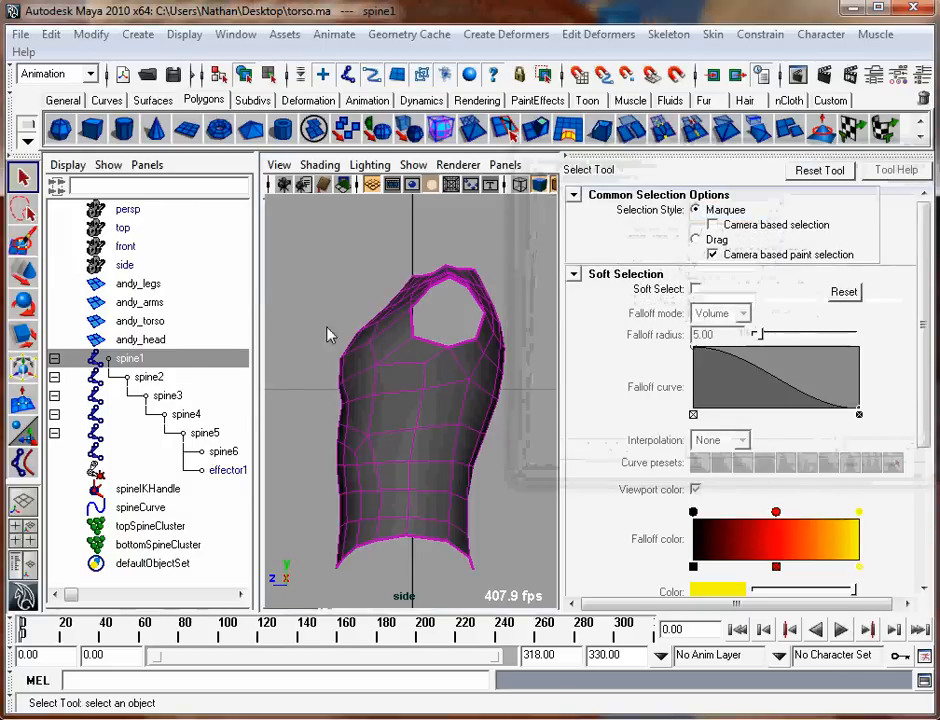
Test the skin binding by rotating topSpineCluster and bottomSpineCluster, undoing each rotation.
{"action": "key", "text": "space"}
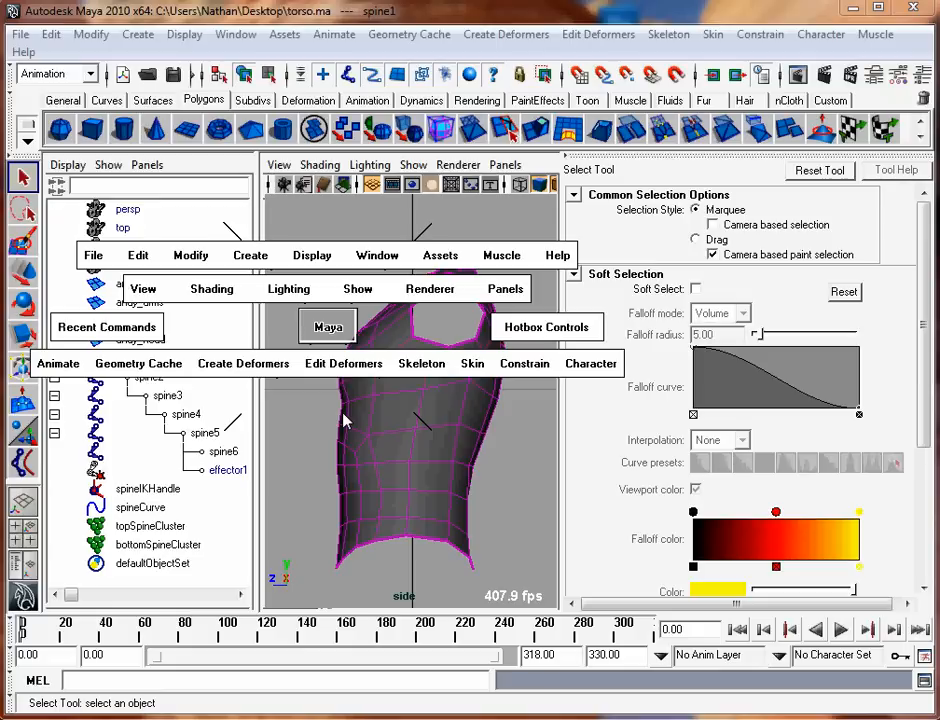
{"action": "left_click", "coordinate": [180, 526]}
{"action": "key", "text": "e"}
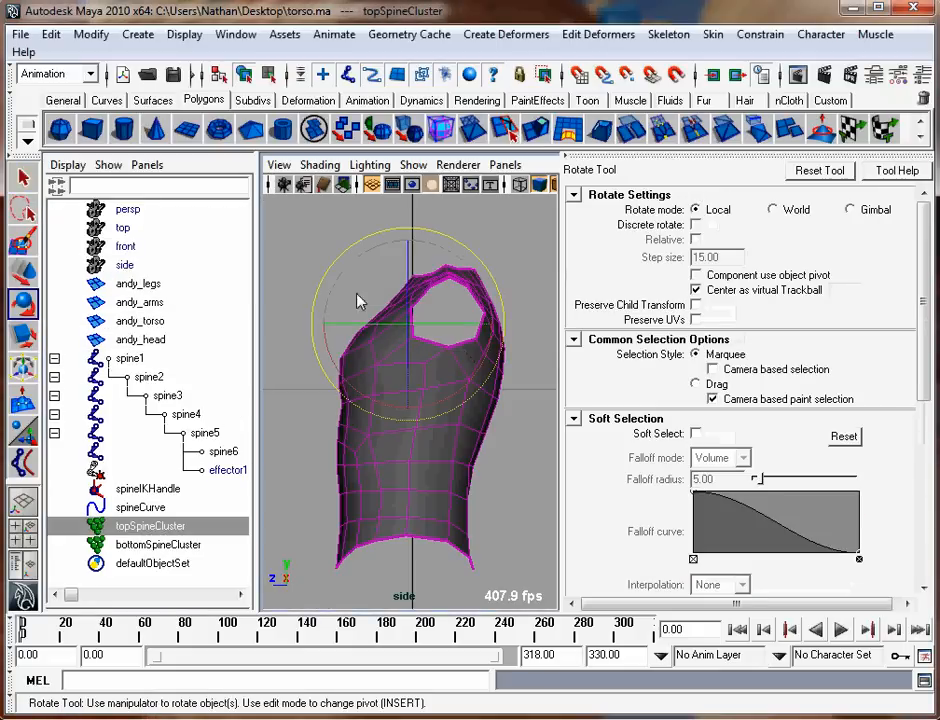
{"action": "left_click_drag", "start_coordinate": [323, 334], "coordinate": [434, 350]}
{"action": "key", "text": "ctrl+z"}
{"action": "left_click", "coordinate": [166, 546]}
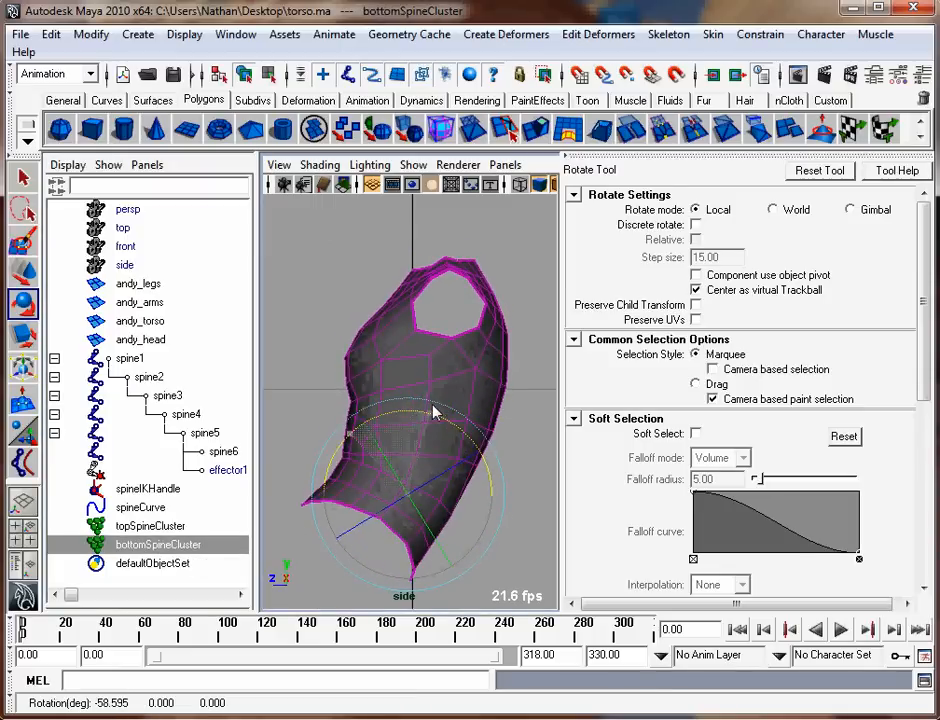
{"action": "key", "text": "ctrl+z"}
{"action": "left_click", "coordinate": [312, 304]}
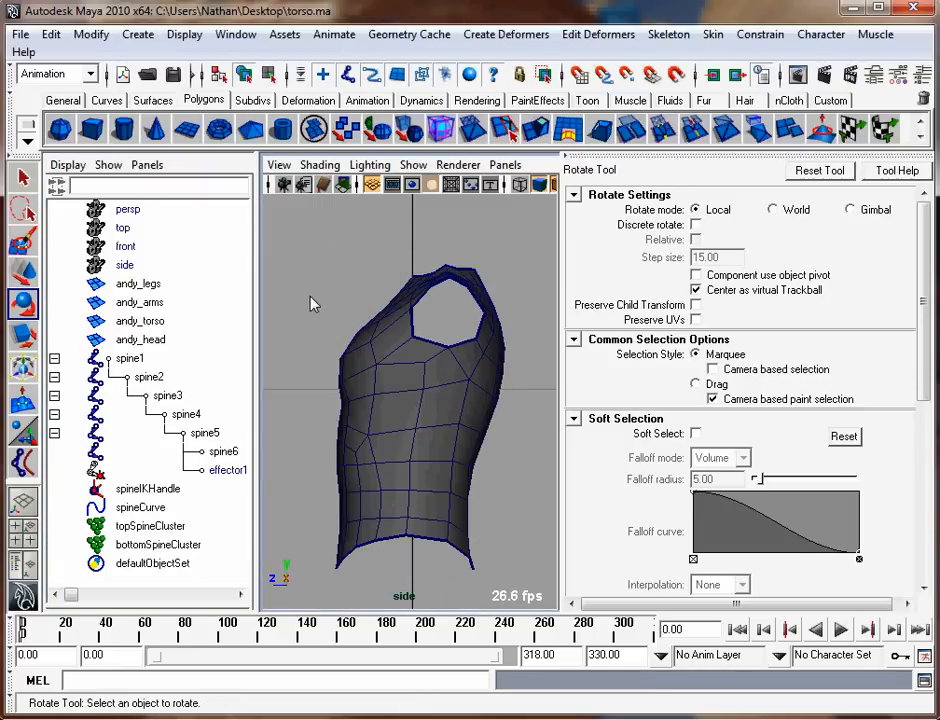
Turn on the display of joints in the side view.
{"action": "key", "text": "space"}
{"action": "left_click", "coordinate": [220, 256]}
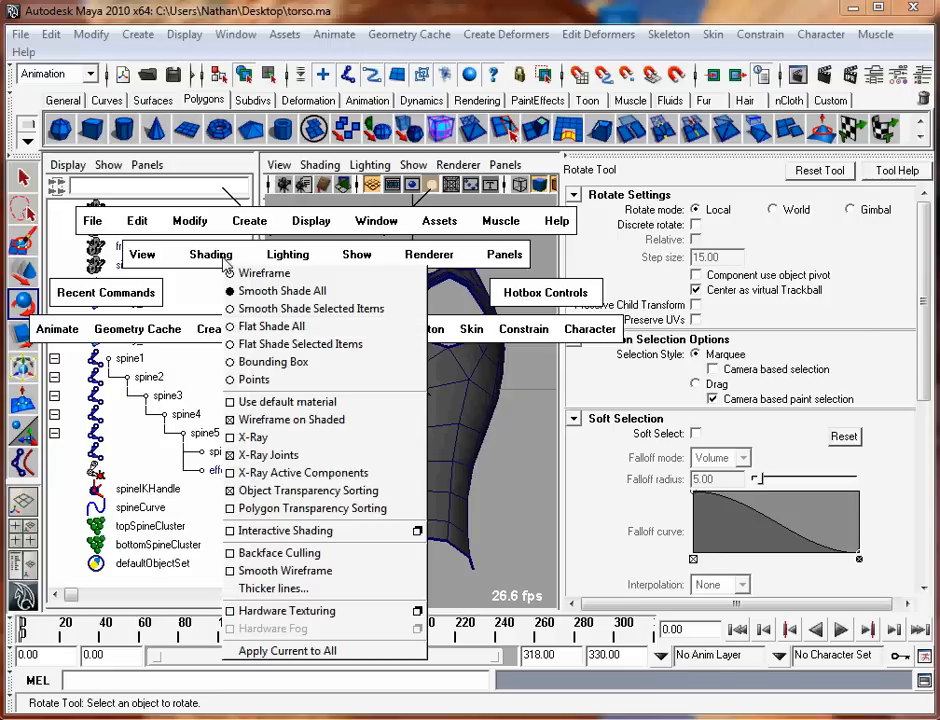
{"action": "left_click", "coordinate": [432, 252]}
{"action": "left_click", "coordinate": [358, 256]}
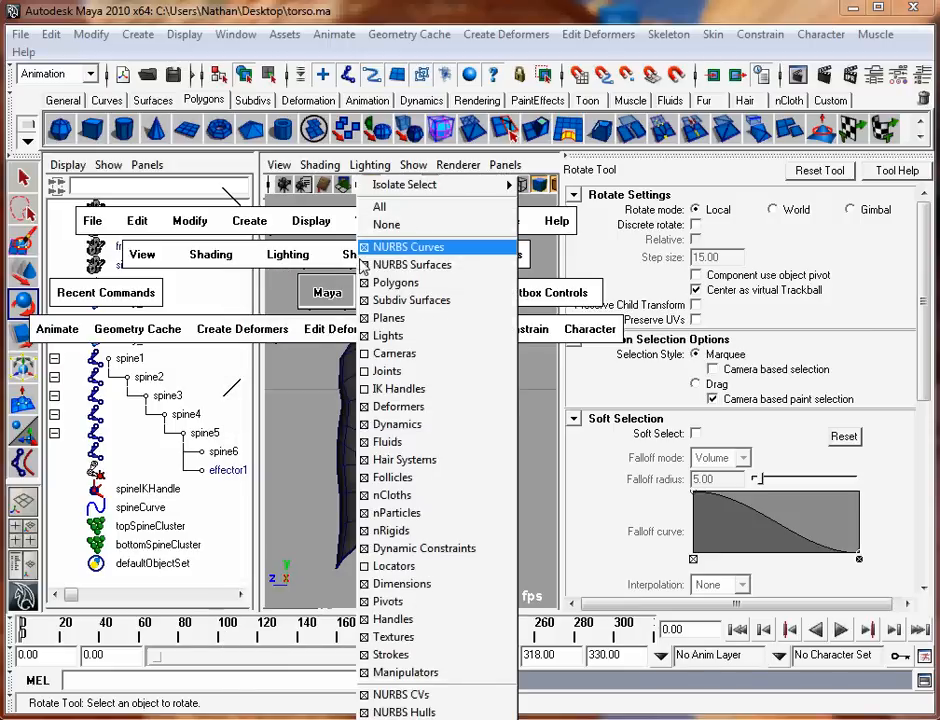
{"action": "left_click", "coordinate": [390, 369]}
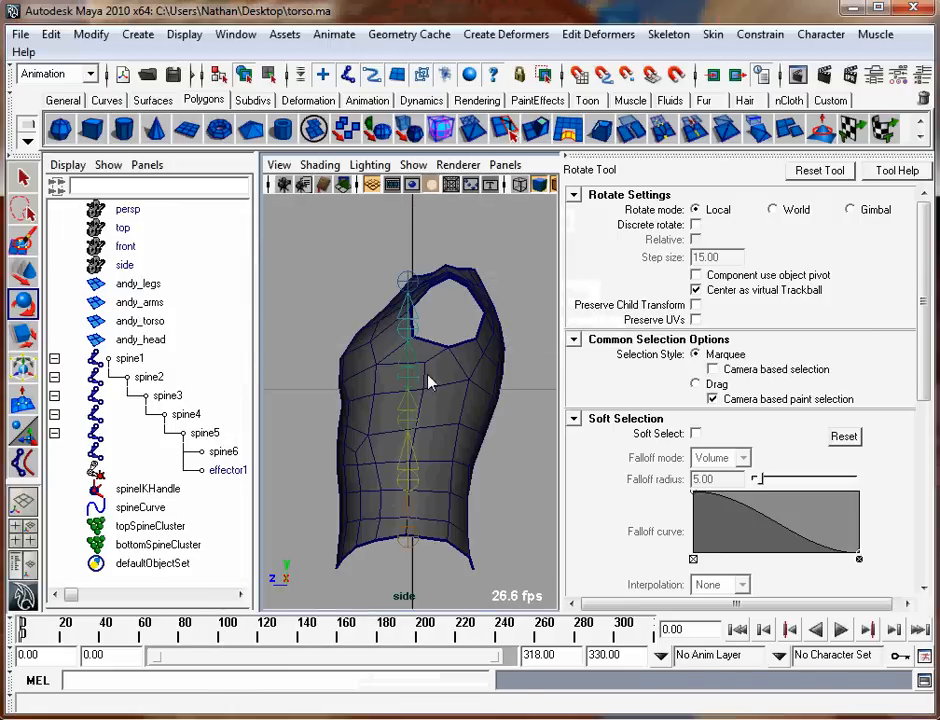
Test how bottomSpineCluster rotates about its current pivot and undo the rotation.
{"action": "left_click", "coordinate": [158, 544]}
{"action": "left_click_drag", "start_coordinate": [361, 434], "coordinate": [278, 484]}
{"action": "key", "text": "ctrl+z"}
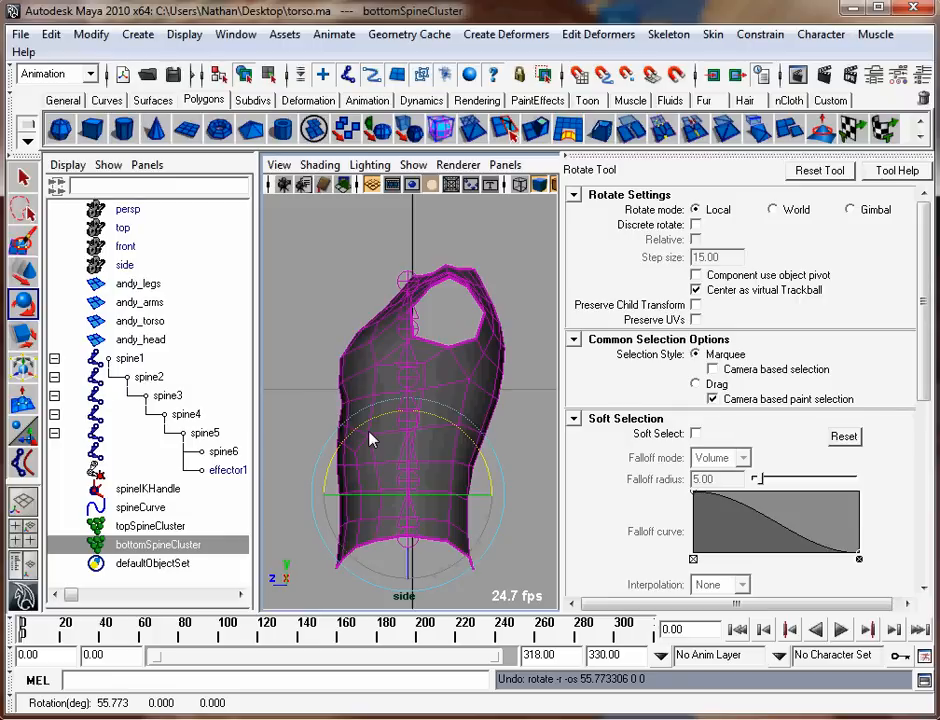
Move the pivot of bottomSpineCluster down to the lowest spine joint, then test a rotation and undo it.
{"action": "key", "text": "Insert"}
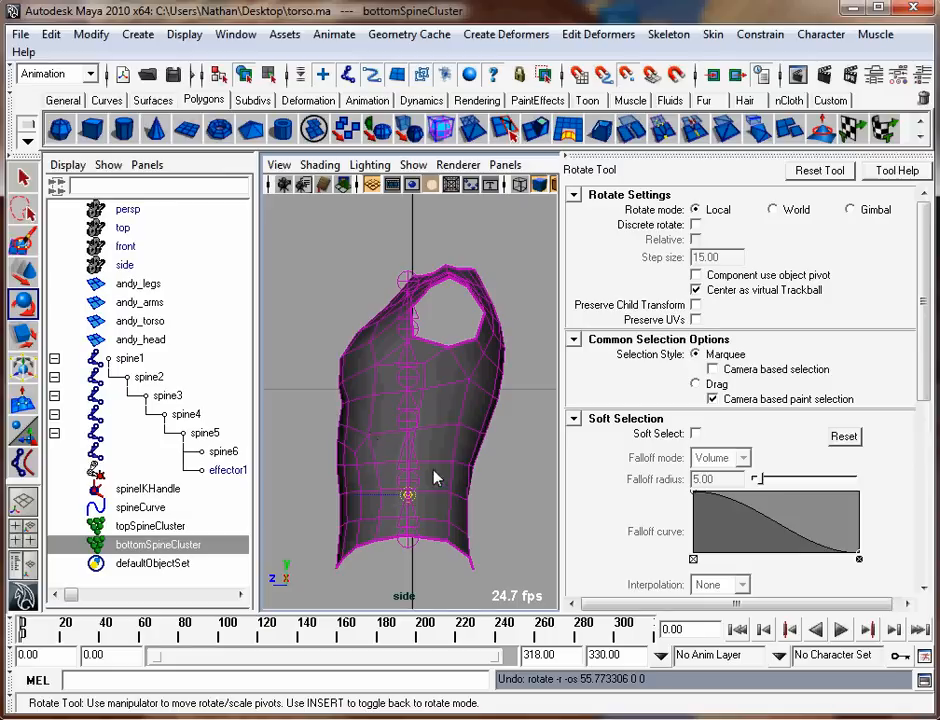
{"action": "left_click_drag", "start_coordinate": [423, 495], "coordinate": [480, 436]}
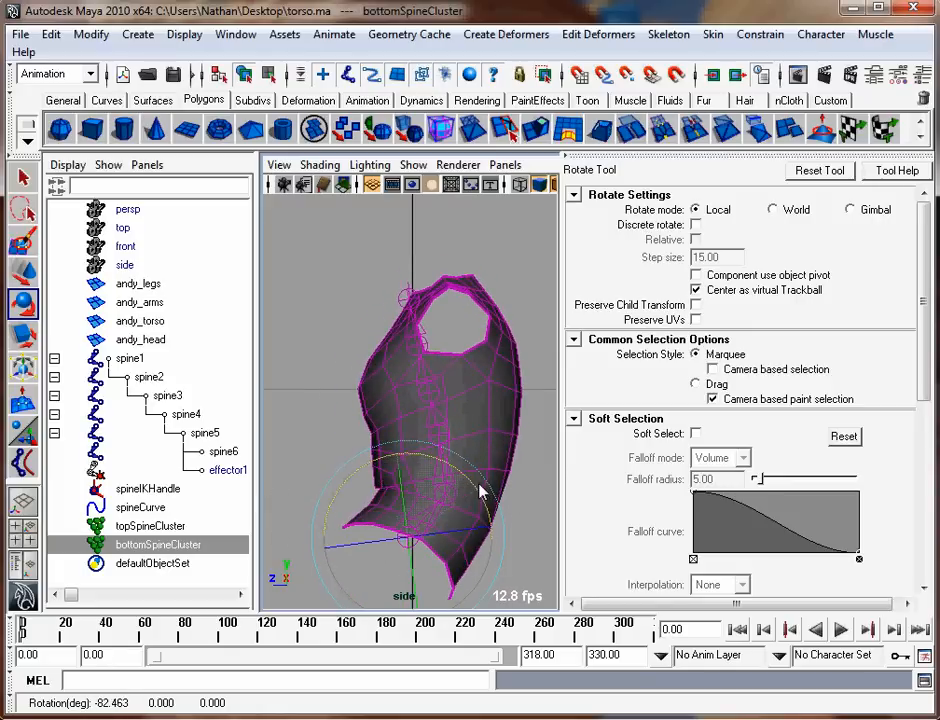
{"action": "key", "text": "ctrl+z"}
Move the pivot of topSpineCluster down to the third spine joint from the top, then test a rotation and undo it.
{"action": "left_click", "coordinate": [126, 528]}
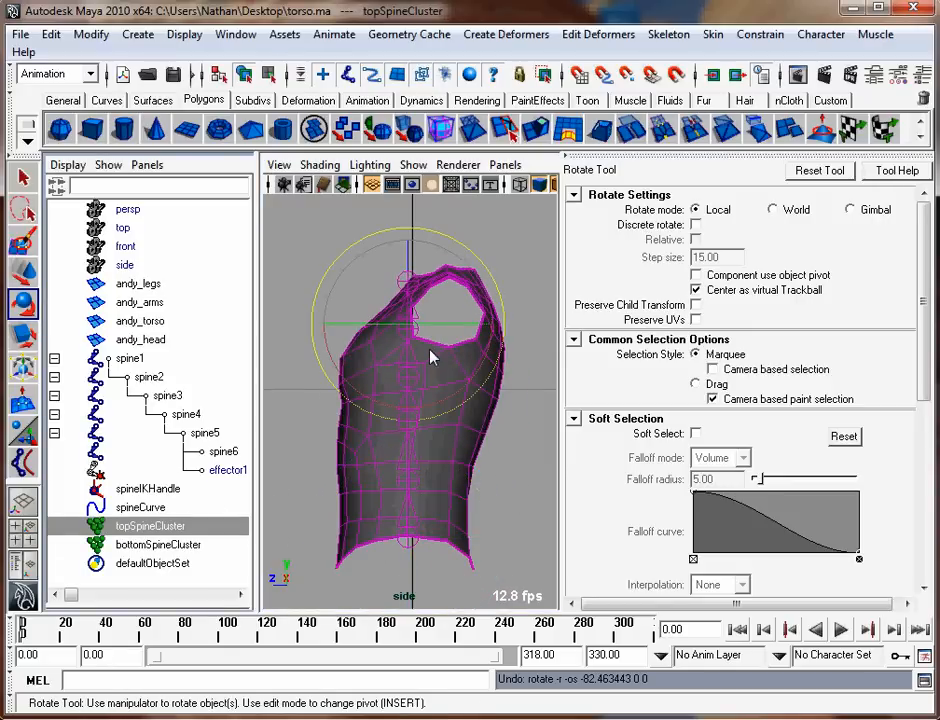
{"action": "key", "text": "Insert"}
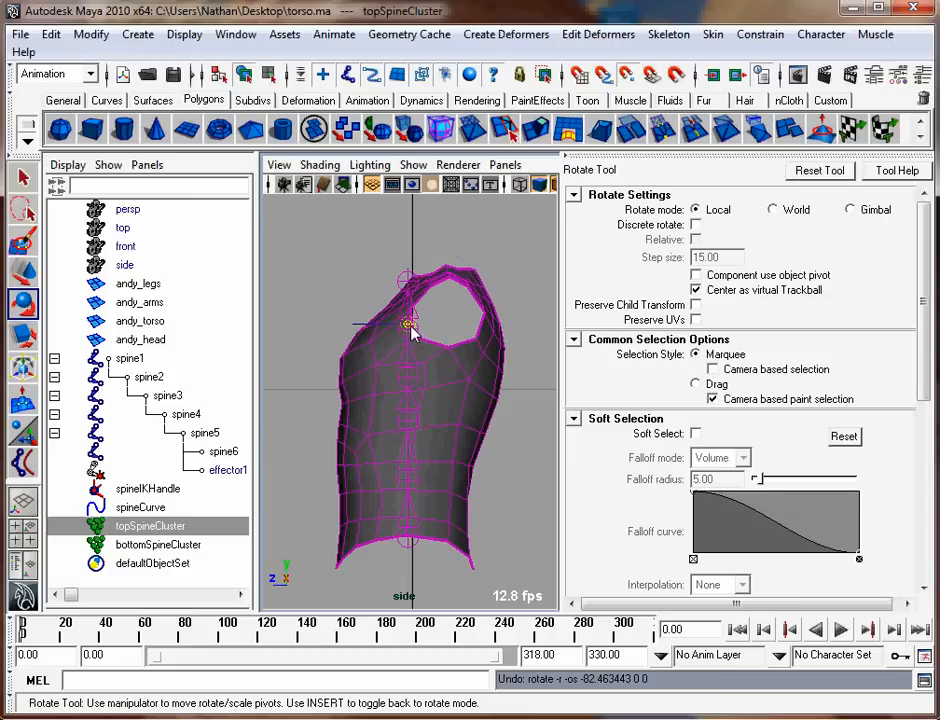
{"action": "left_click_drag", "start_coordinate": [410, 330], "coordinate": [410, 382]}
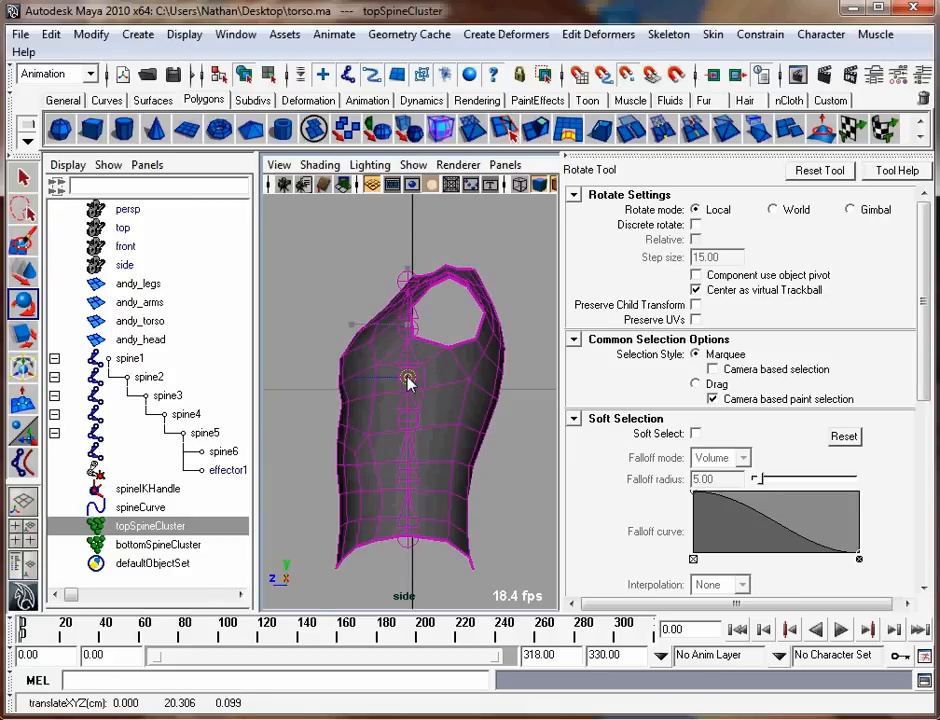
{"action": "key", "text": "Insert"}
{"action": "left_click_drag", "start_coordinate": [321, 409], "coordinate": [352, 392]}
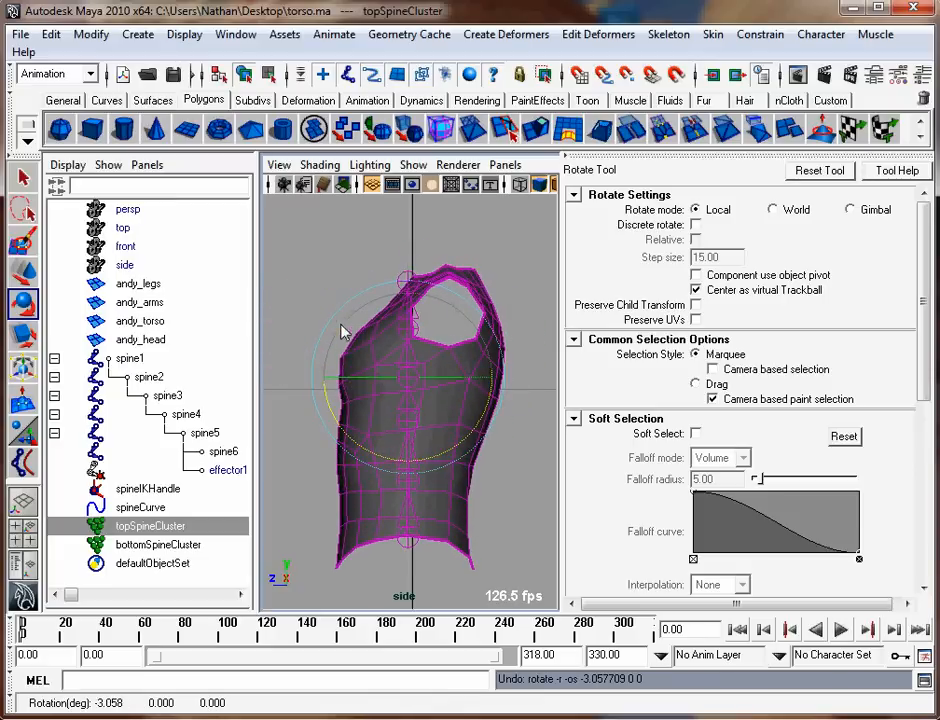
{"action": "left_click", "coordinate": [322, 268]}
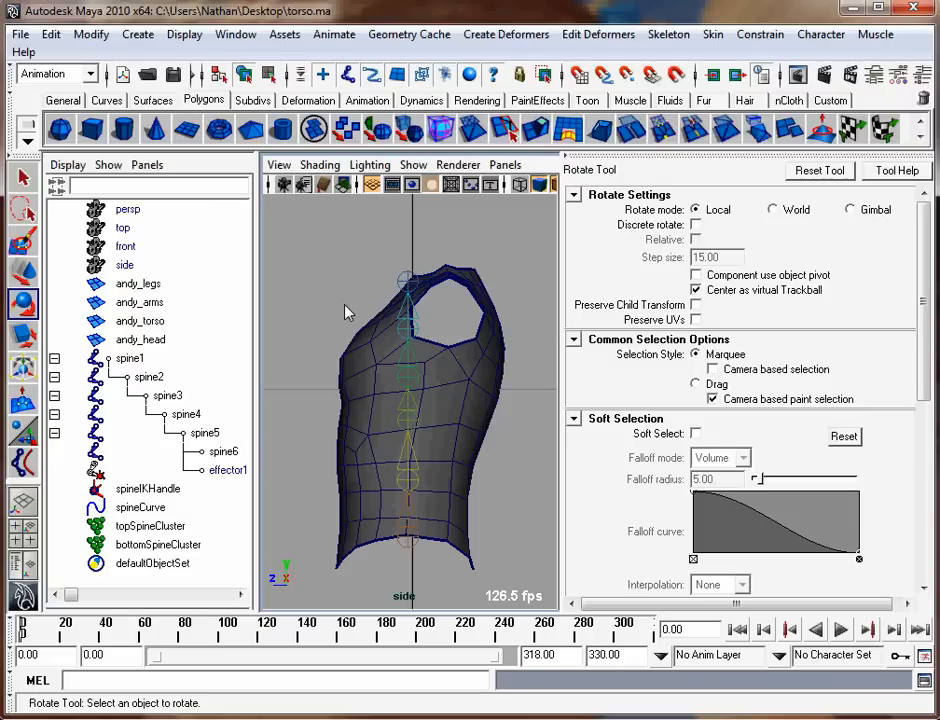
Draw a NURBS circle on the grid below the torso in the perspective view.
{"action": "right_click_drag", "start_coordinate": [365, 317], "coordinate": [363, 392], "text": "alt"}
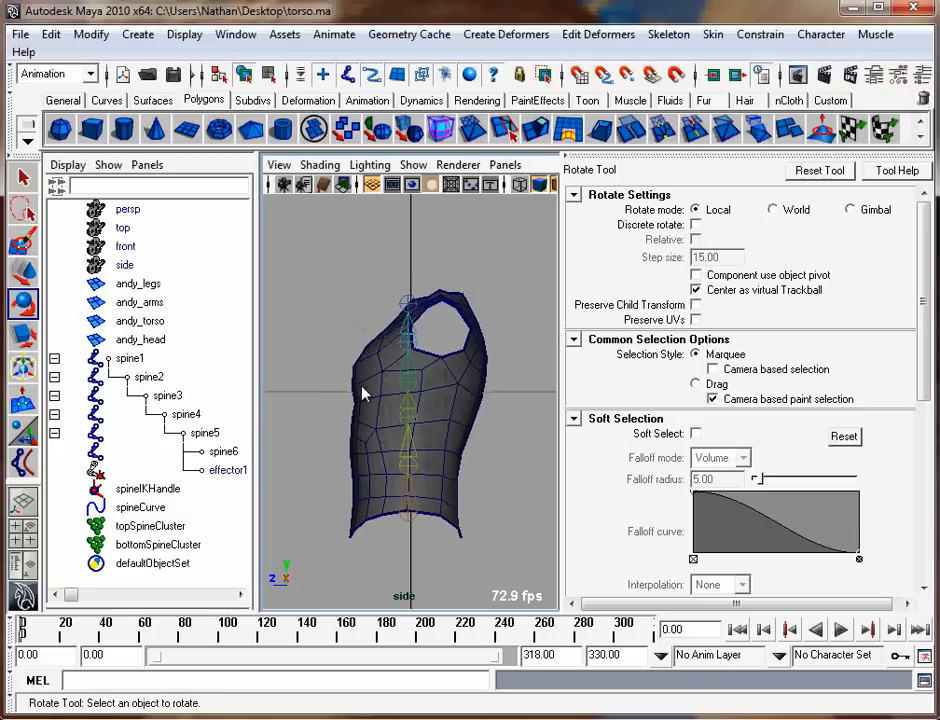
{"action": "key", "text": "space"}
{"action": "left_click_drag", "start_coordinate": [336, 355], "coordinate": [334, 317]}
{"action": "right_click_drag", "start_coordinate": [251, 239], "coordinate": [333, 364], "text": "alt"}
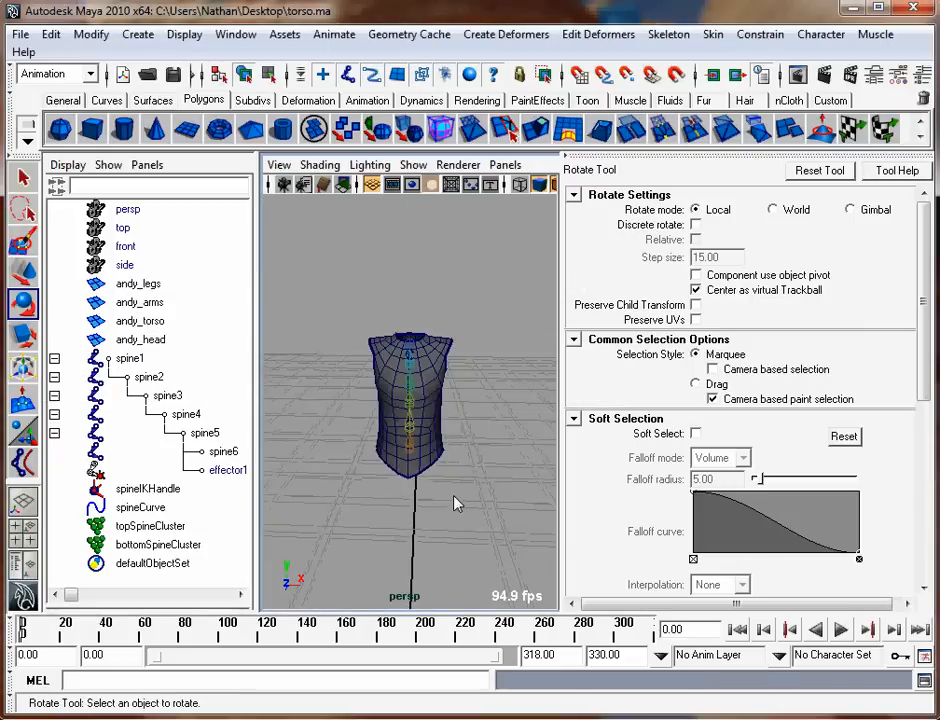
{"action": "key", "text": "space"}
{"action": "left_click", "coordinate": [372, 425]}
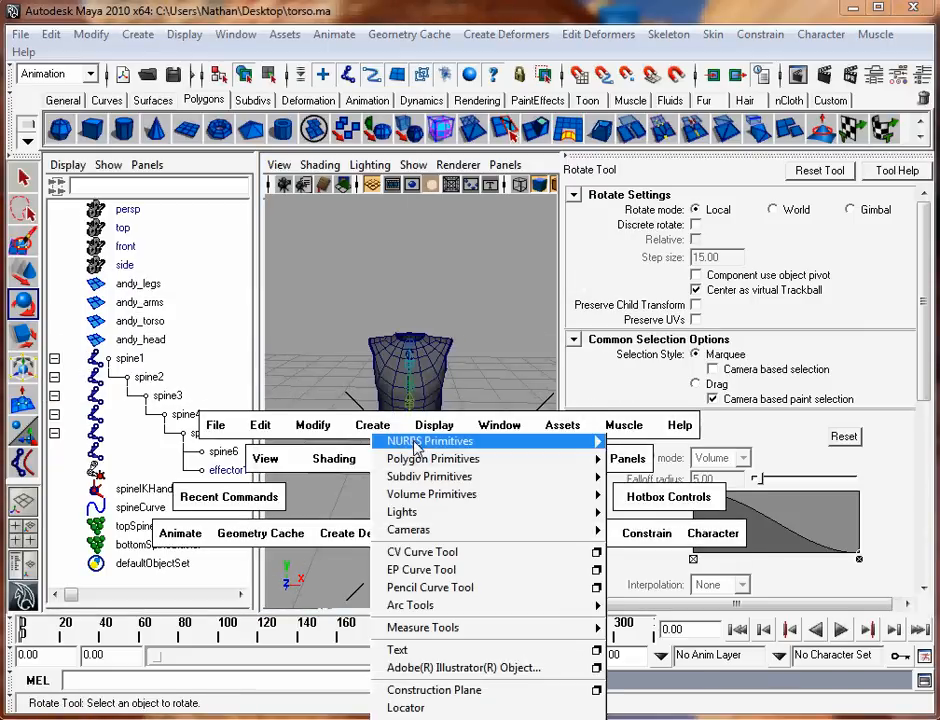
{"action": "mouse_move", "coordinate": [420, 442]}
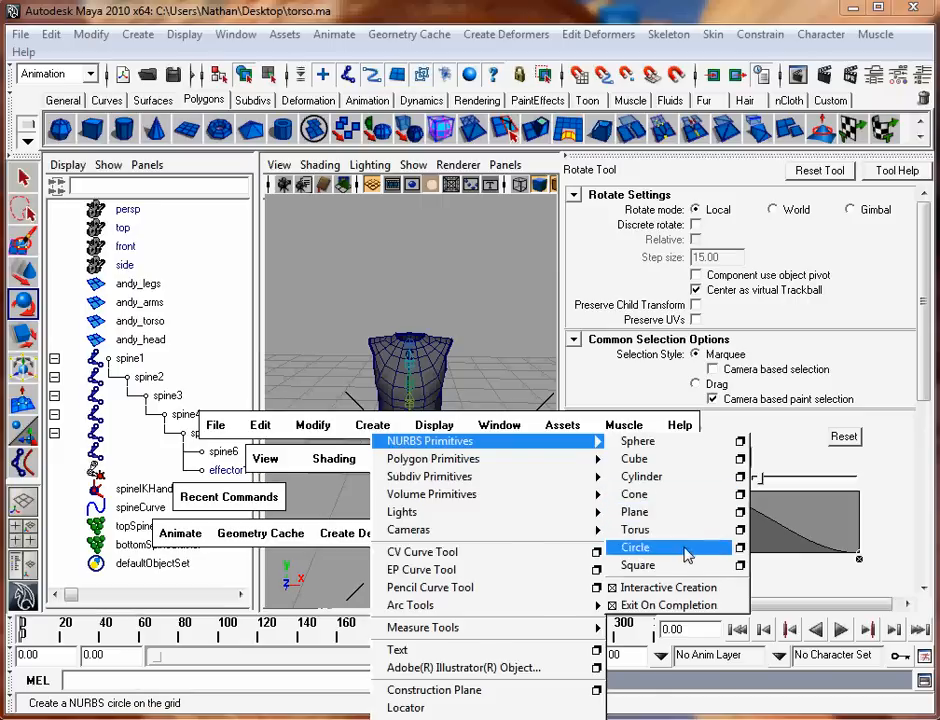
{"action": "left_click", "coordinate": [638, 547]}
{"action": "left_click_drag", "start_coordinate": [391, 517], "coordinate": [427, 540]}
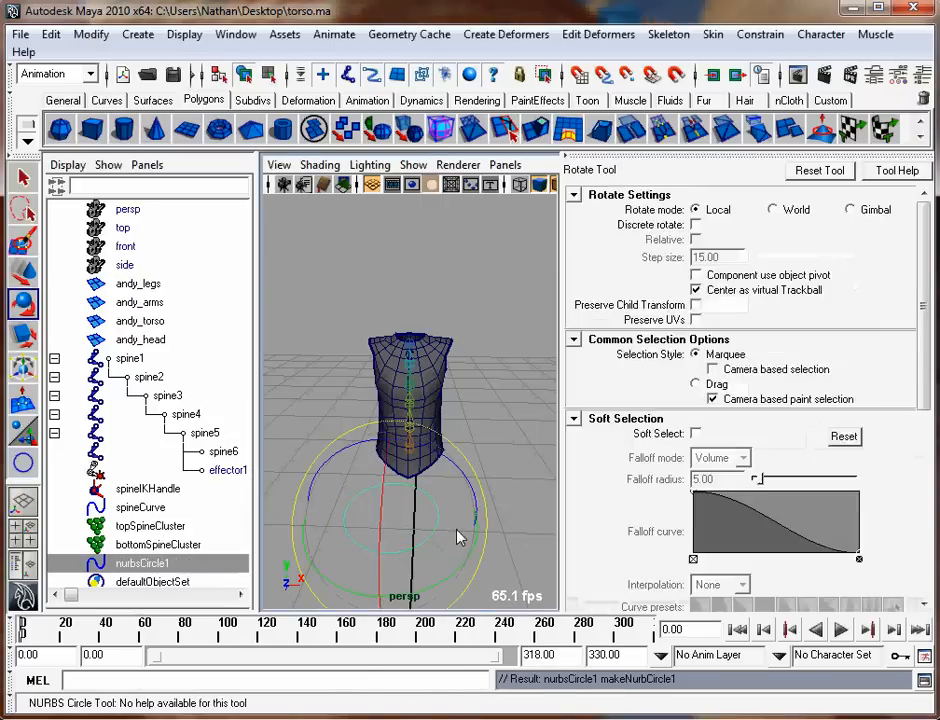
Rename the new NURBS circle as waistCtrl.
{"action": "key", "text": "w"}
{"action": "double_click", "coordinate": [170, 563]}
{"action": "type", "text": "wa"}
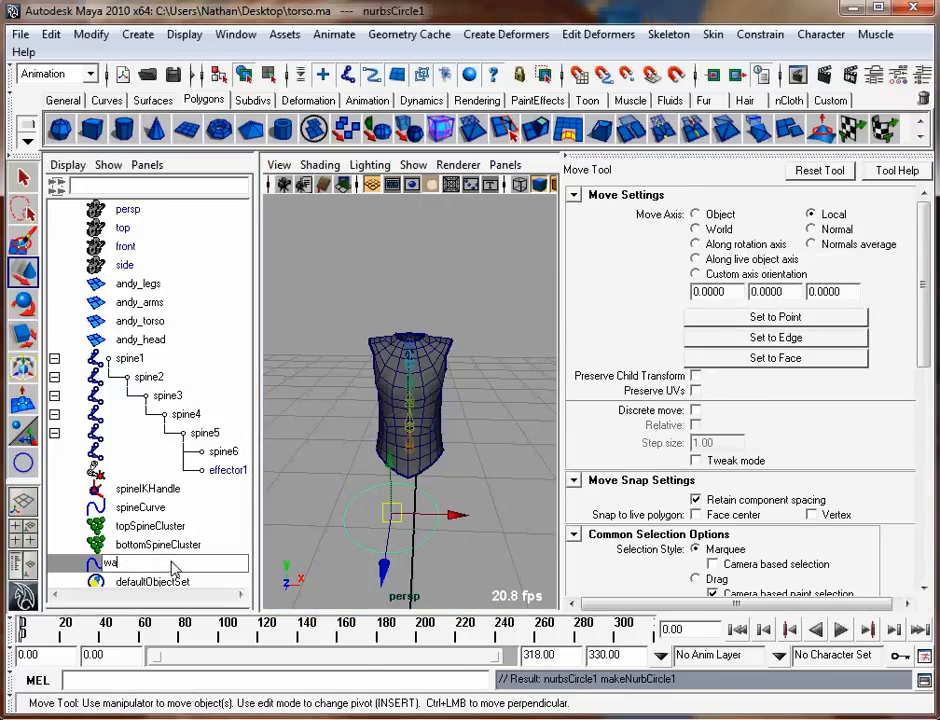
{"action": "type", "text": "istCtrl"}
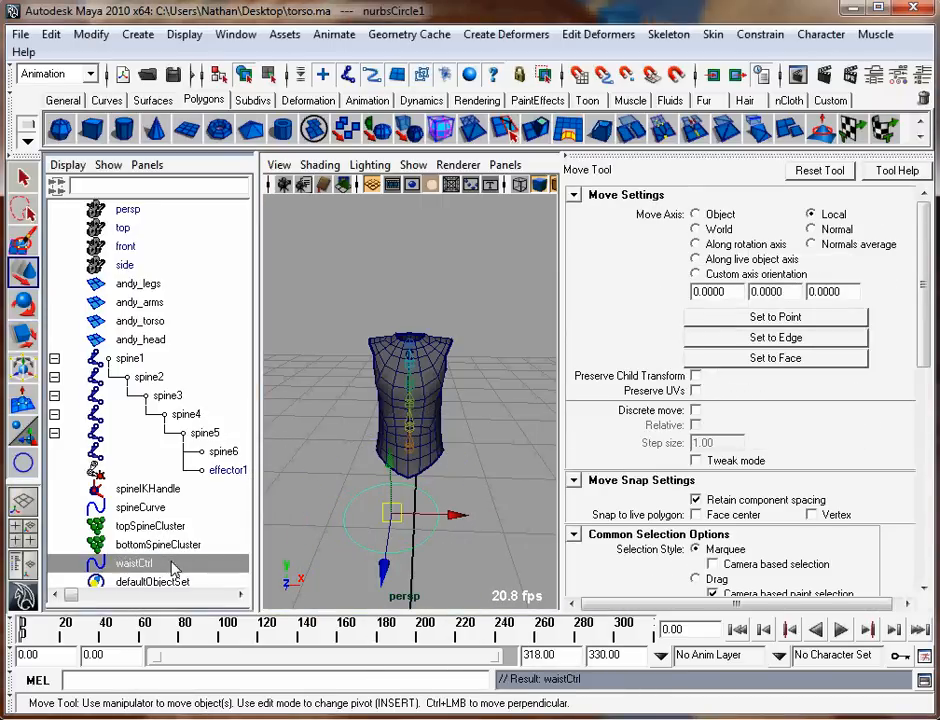
{"action": "key", "text": "Return"}
Raise the waistCtrl circle from the grid to the lower end of the torso.
{"action": "left_click_drag", "start_coordinate": [388, 469], "coordinate": [390, 408]}
{"action": "right_click_drag", "start_coordinate": [392, 410], "coordinate": [486, 452], "text": "alt"}
{"action": "middle_click_drag", "start_coordinate": [486, 452], "coordinate": [477, 363], "text": "alt"}
{"action": "right_click_drag", "start_coordinate": [477, 363], "coordinate": [455, 457], "text": "alt"}
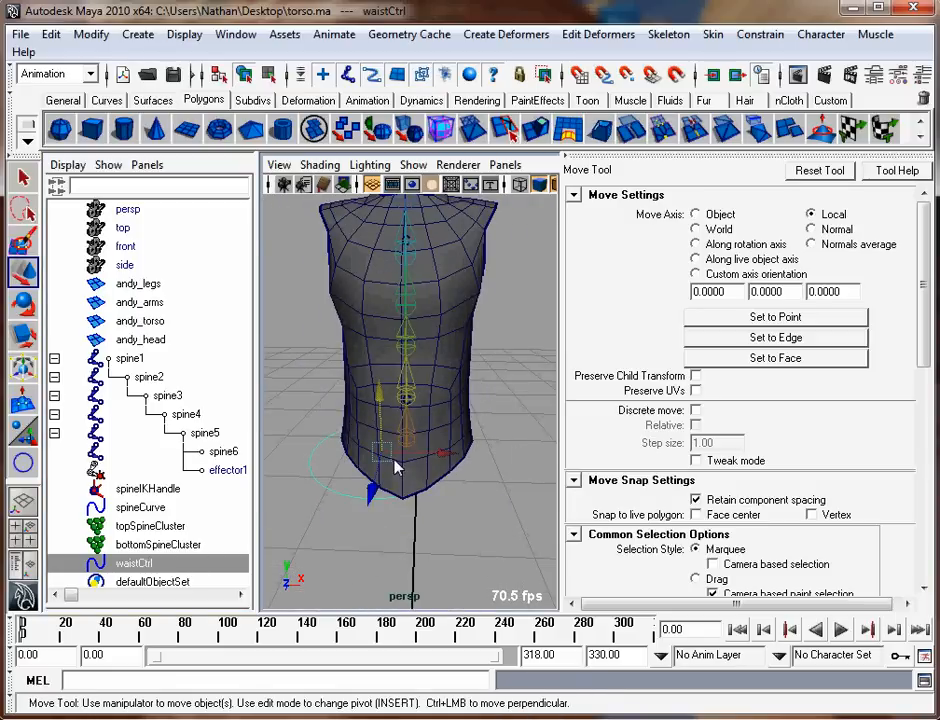
{"action": "key", "text": "Insert"}
{"action": "left_click_drag", "start_coordinate": [384, 451], "coordinate": [418, 450]}
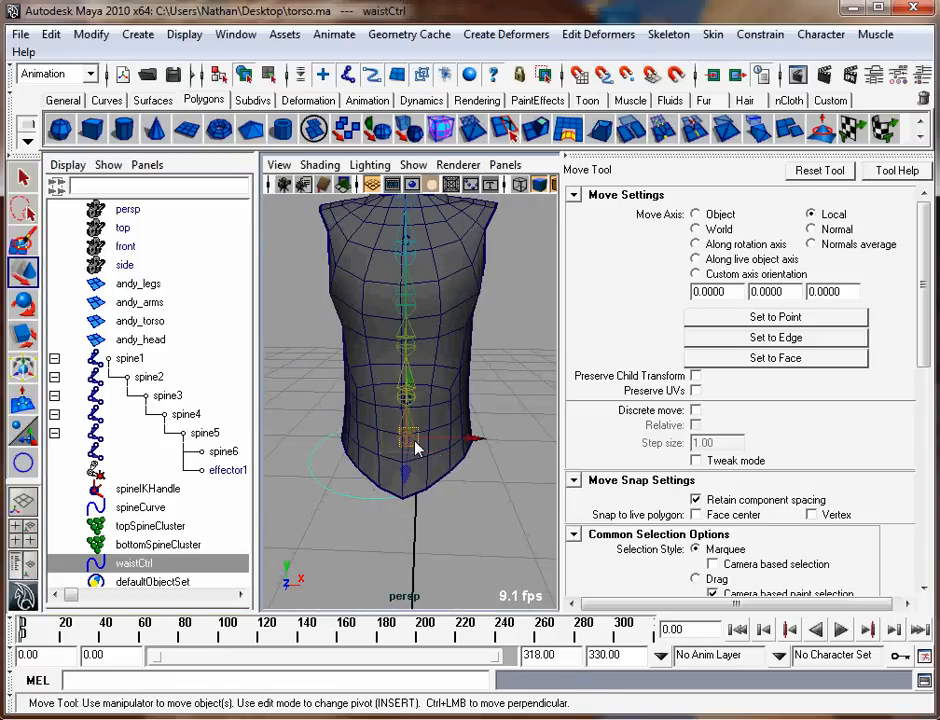
{"action": "key", "text": "ctrl+z"}
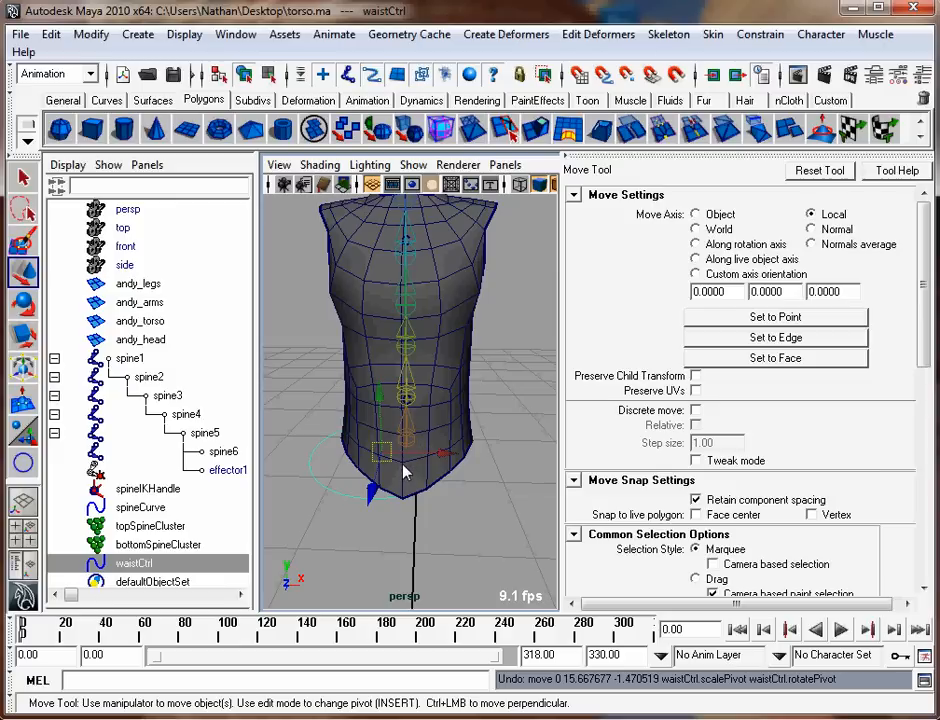
Move the waistCtrl circle onto the lowest spine joint so it is centred on the torso.
{"action": "key", "text": "Insert"}
{"action": "left_click_drag", "start_coordinate": [385, 459], "coordinate": [350, 443]}
{"action": "key", "text": "Insert"}
Scale the waistCtrl circle to form a ring slightly wider than the torso around the waist.
{"action": "right_click_drag", "start_coordinate": [405, 441], "coordinate": [340, 450], "text": "alt"}
{"action": "left_click_drag", "start_coordinate": [425, 457], "coordinate": [390, 457], "text": "alt"}
{"action": "right_click_drag", "start_coordinate": [400, 457], "coordinate": [550, 452], "text": "alt"}
{"action": "key", "text": "r"}
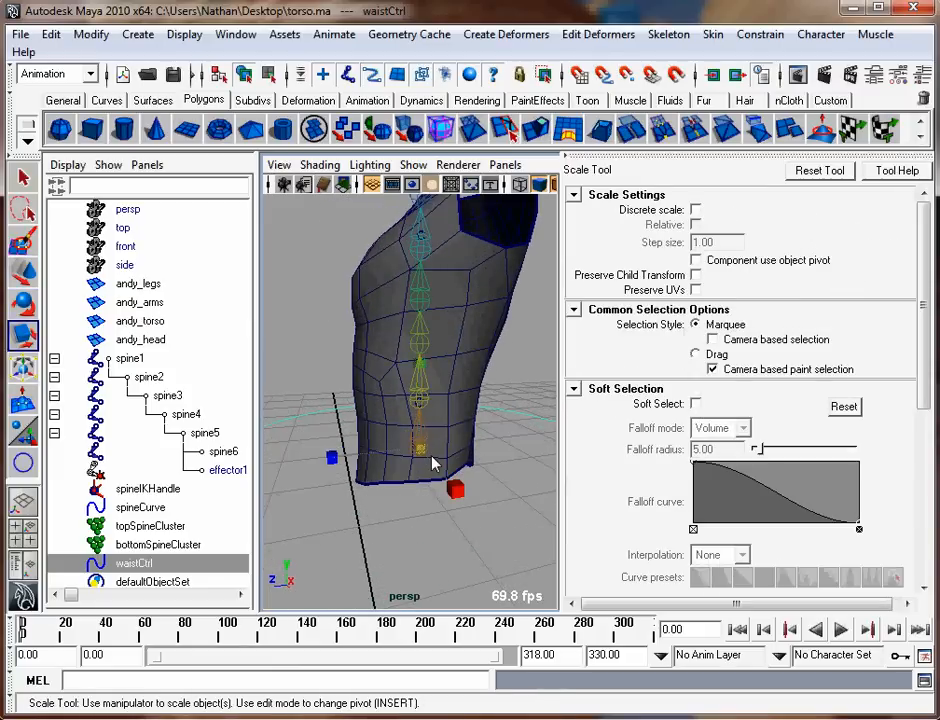
{"action": "left_click_drag", "start_coordinate": [428, 454], "coordinate": [467, 471]}
{"action": "mouse_move", "coordinate": [467, 471]}
{"action": "right_mouse_down", "text": "alt"}
{"action": "mouse_move", "coordinate": [424, 466]}
{"action": "mouse_move", "coordinate": [474, 472]}
{"action": "mouse_move", "coordinate": [462, 462]}
{"action": "right_mouse_up", "text": "alt"}
Freeze the transformations of the waistCtrl circle.
{"action": "key", "text": "space"}
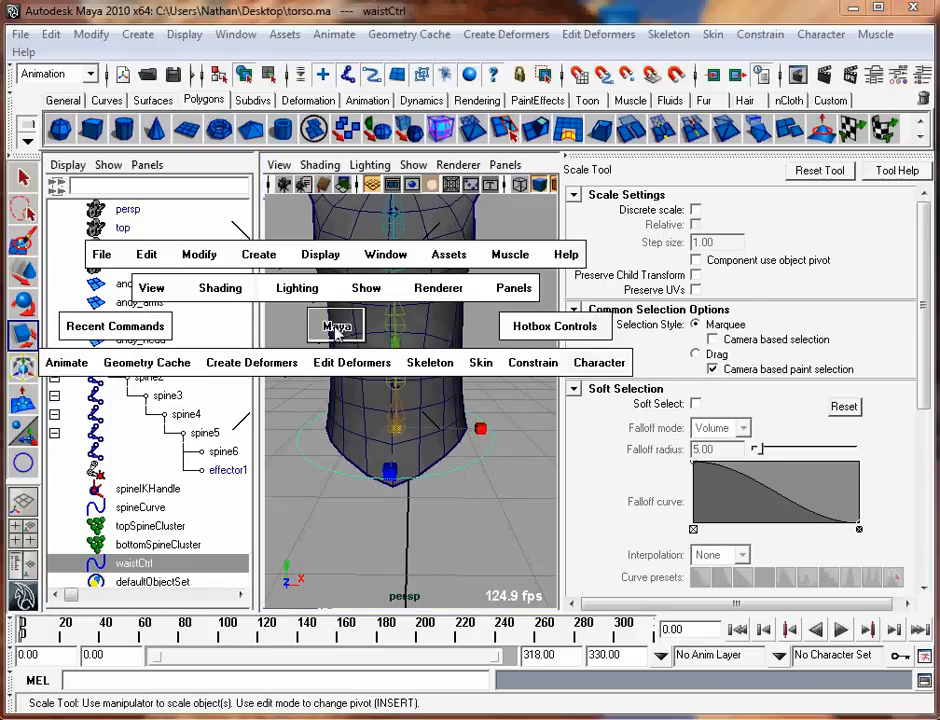
{"action": "left_click", "coordinate": [199, 256]}
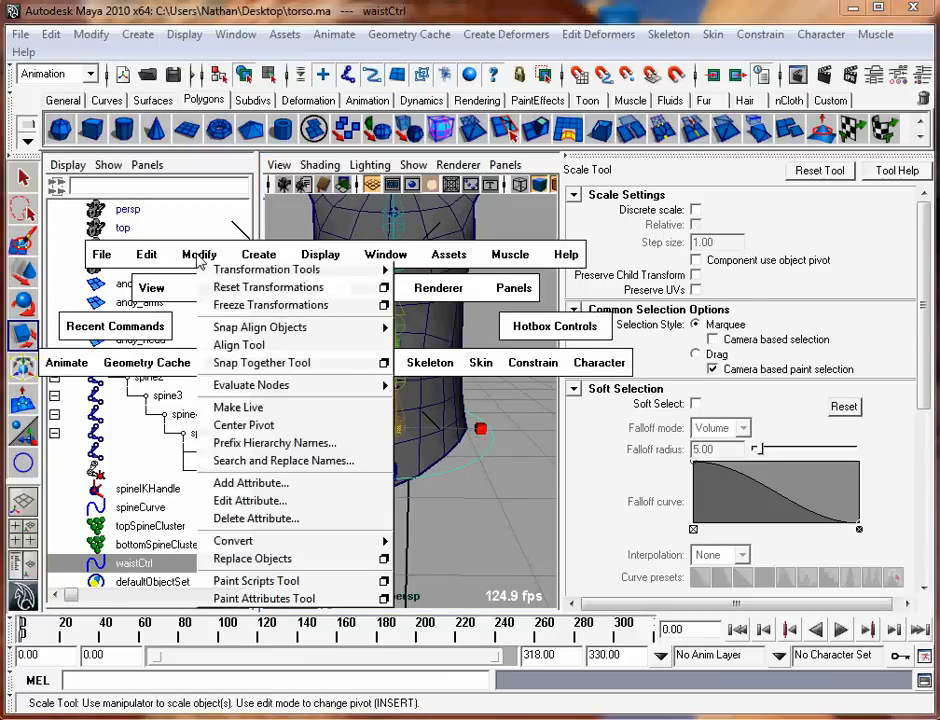
{"action": "left_click", "coordinate": [293, 306]}
{"action": "mouse_move", "coordinate": [499, 440]}
{"action": "right_mouse_down", "text": "alt"}
{"action": "mouse_move", "coordinate": [416, 435]}
{"action": "mouse_move", "coordinate": [500, 435]}
{"action": "right_mouse_up", "text": "alt"}
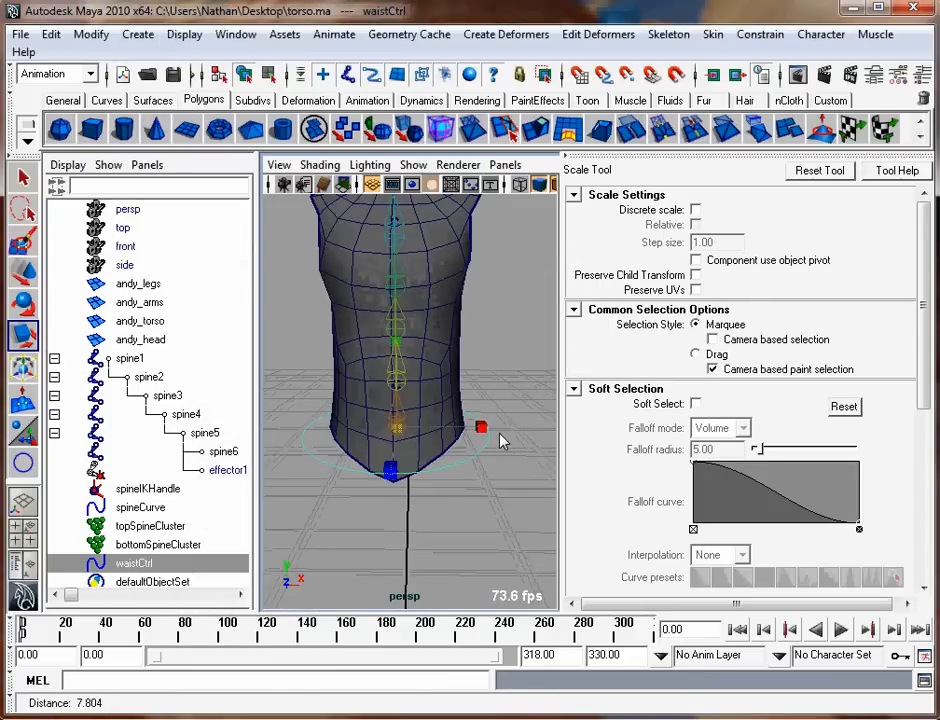
{"action": "left_click_drag", "start_coordinate": [508, 409], "coordinate": [485, 497], "text": "alt"}
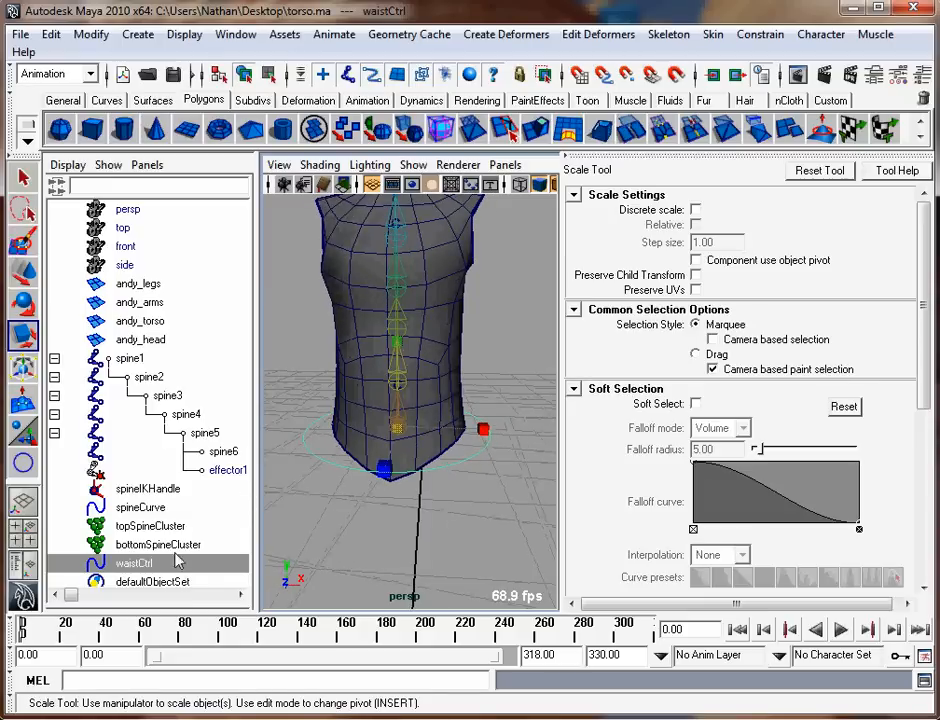
Duplicate the waistCtrl circle and raise the copy to chest height on the torso.
{"action": "left_click", "coordinate": [500, 505]}
{"action": "left_click", "coordinate": [470, 469]}
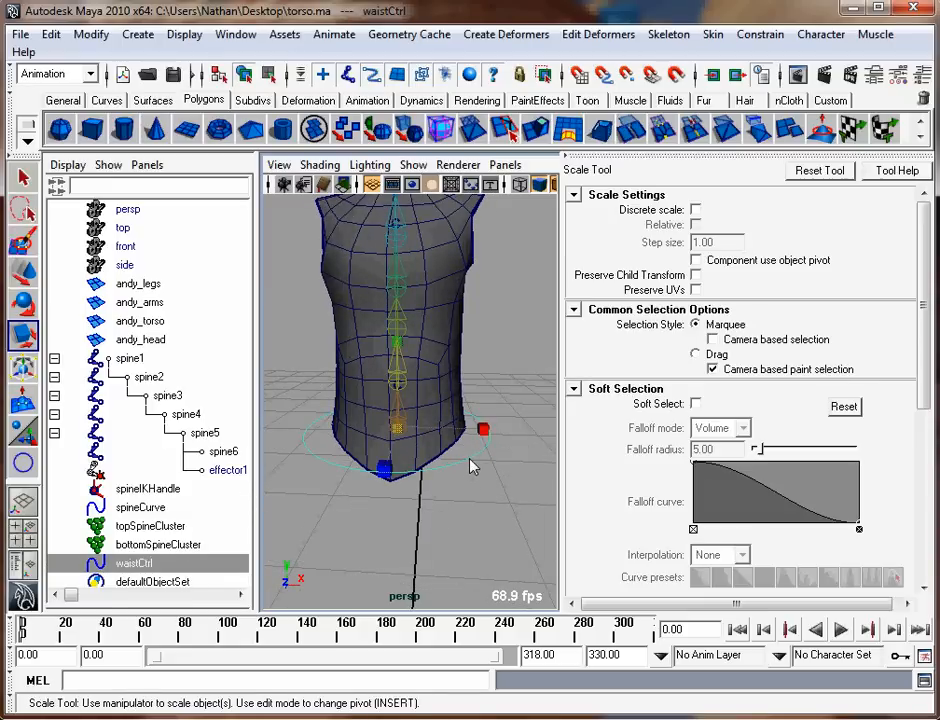
{"action": "key", "text": "ctrl+d"}
{"action": "key", "text": "w"}
{"action": "right_click_drag", "start_coordinate": [470, 462], "coordinate": [417, 398], "text": "alt"}
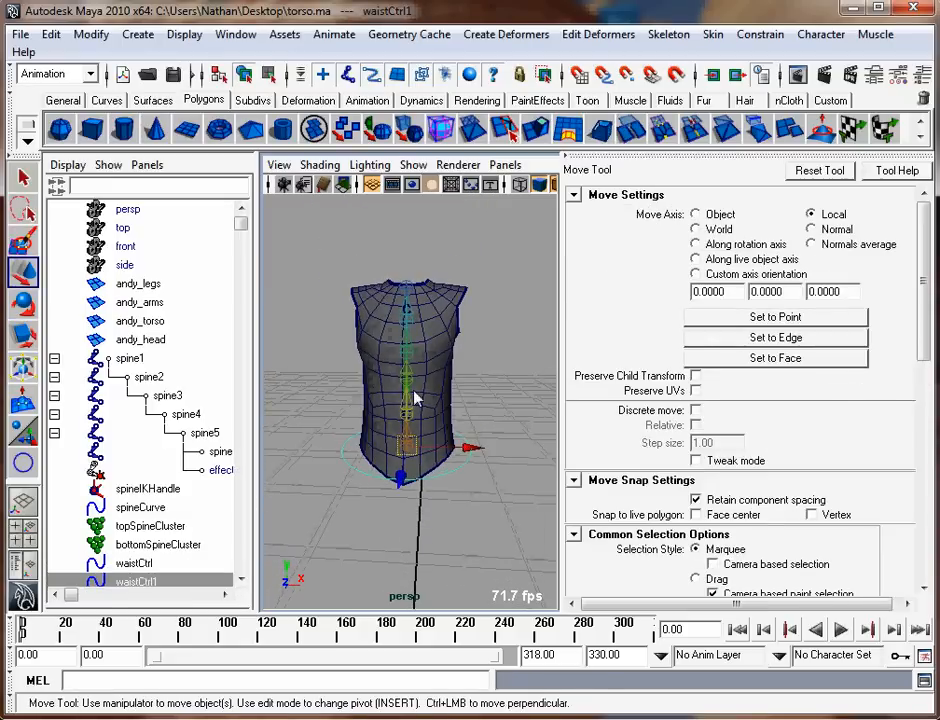
{"action": "left_click_drag", "start_coordinate": [417, 398], "coordinate": [399, 279]}
{"action": "right_click_drag", "start_coordinate": [399, 279], "coordinate": [511, 332], "text": "alt"}
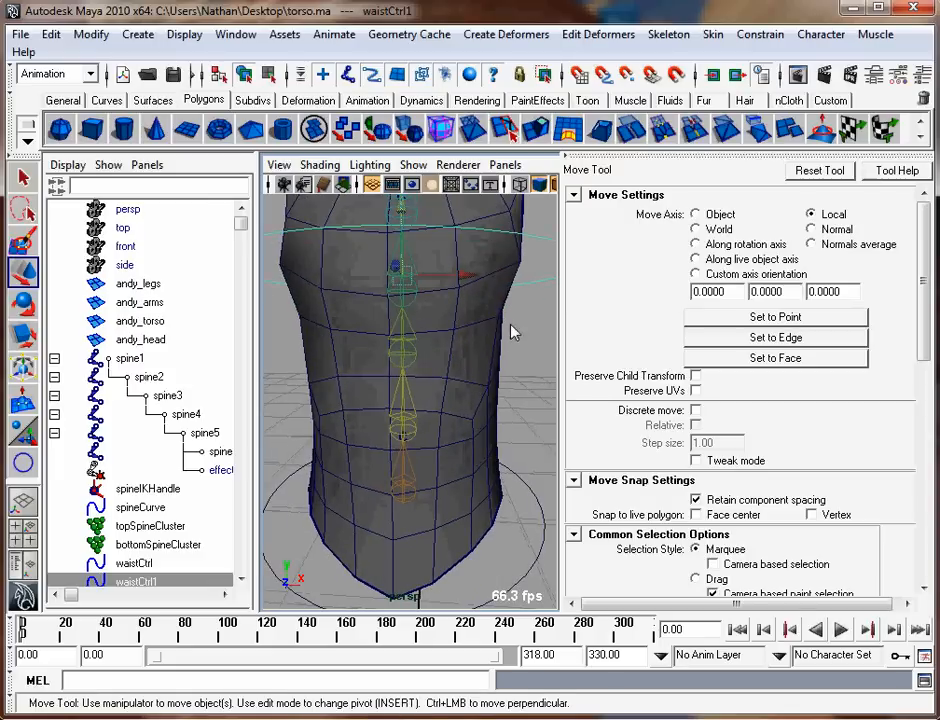
{"action": "left_click_drag", "start_coordinate": [511, 332], "coordinate": [342, 326], "text": "alt"}
{"action": "right_click_drag", "start_coordinate": [342, 326], "coordinate": [370, 331], "text": "alt"}
Rename the duplicated circle around the chest as chestCtrl.
{"action": "left_click", "coordinate": [150, 526]}
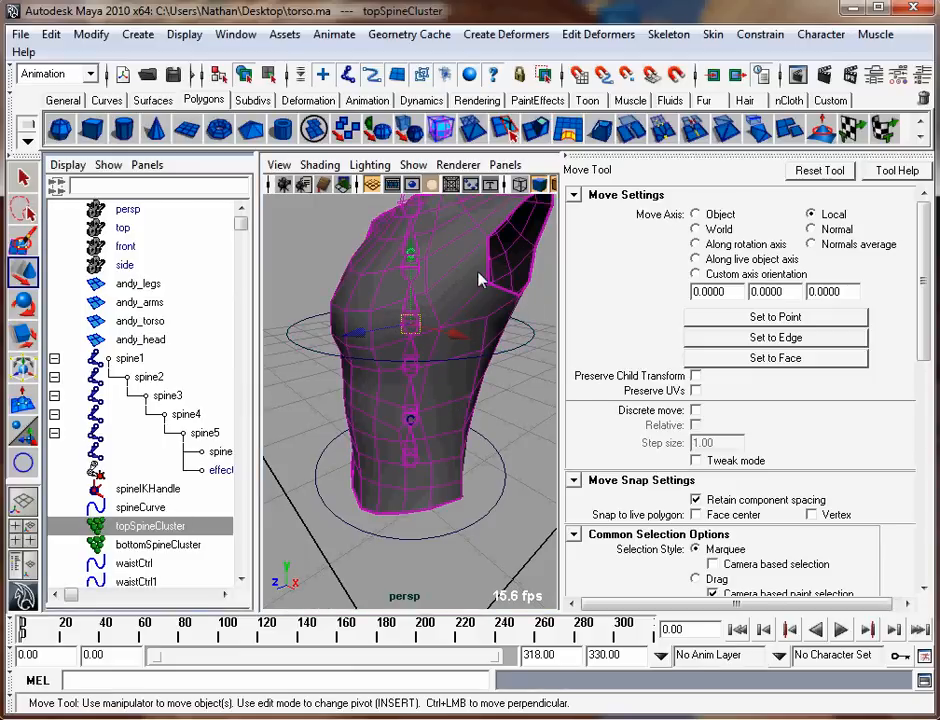
{"action": "left_click", "coordinate": [135, 584]}
{"action": "key", "text": "f"}
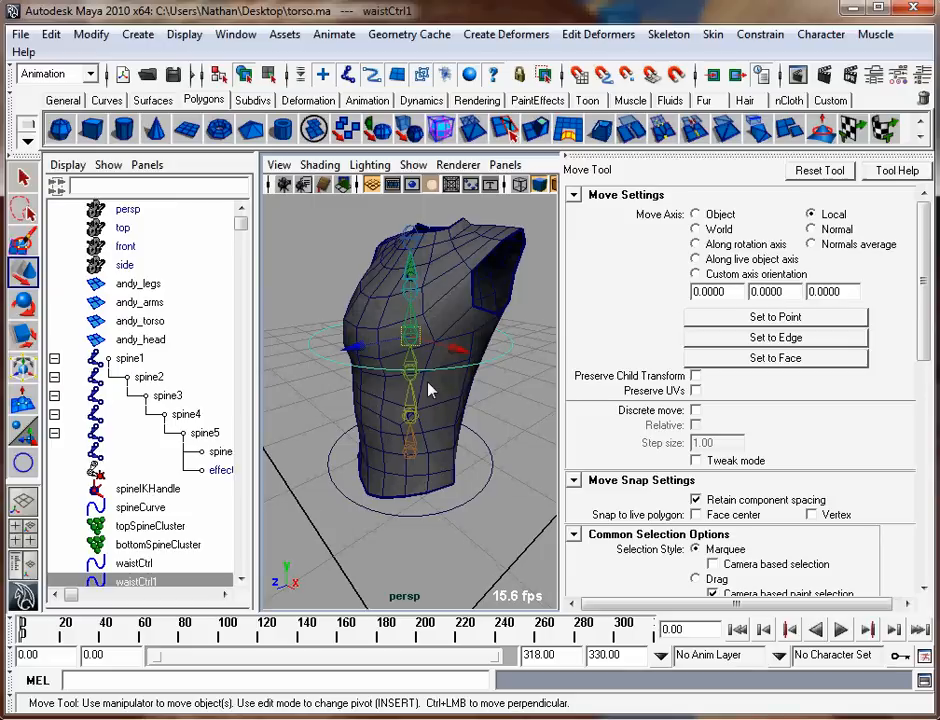
{"action": "left_click_drag", "start_coordinate": [241, 227], "coordinate": [241, 270]}
{"action": "double_click", "coordinate": [163, 530]}
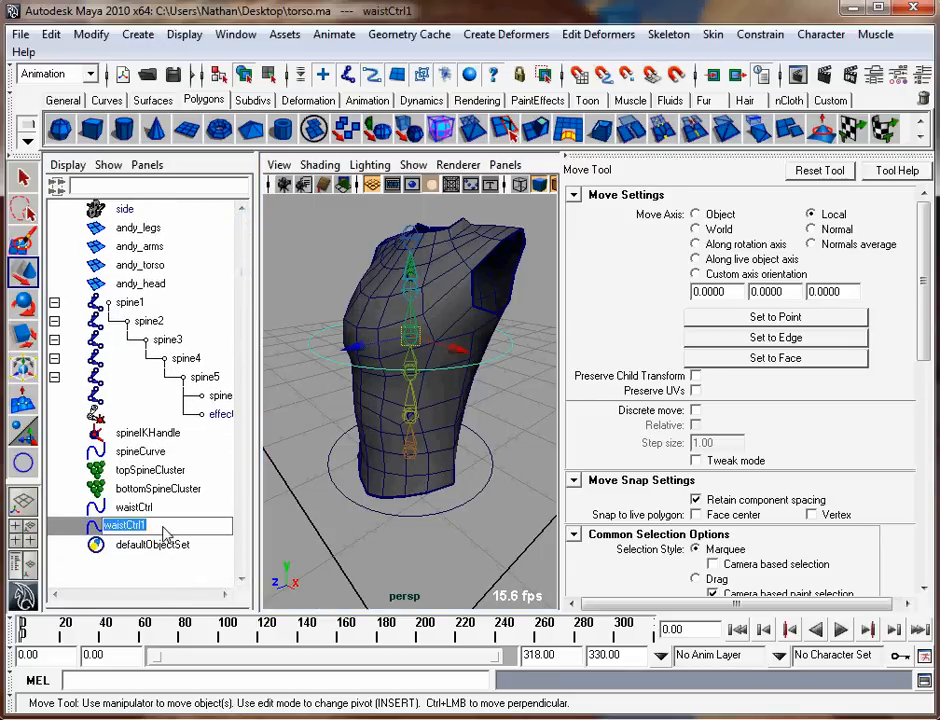
{"action": "type", "text": "ches"}
{"action": "key", "text": "Return"}
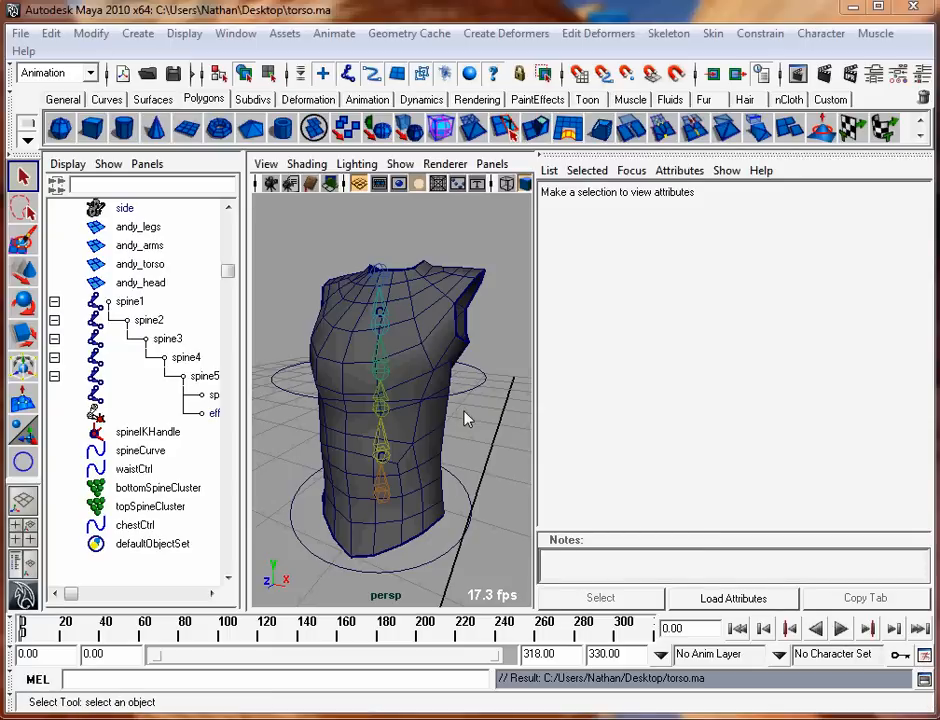
Parent topSpineCluster under chestCtrl and bottomSpineCluster under waistCtrl.
{"action": "left_click", "coordinate": [95, 525]}
{"action": "left_click", "coordinate": [190, 508]}
{"action": "middle_click_drag", "start_coordinate": [165, 513], "coordinate": [135, 527]}
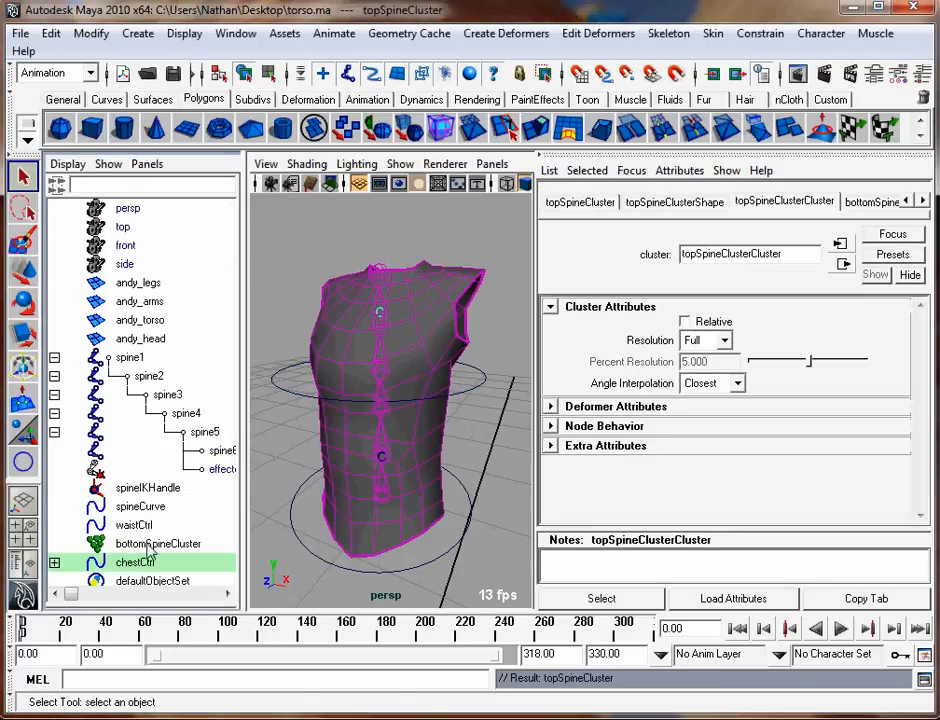
{"action": "left_click", "coordinate": [157, 543]}
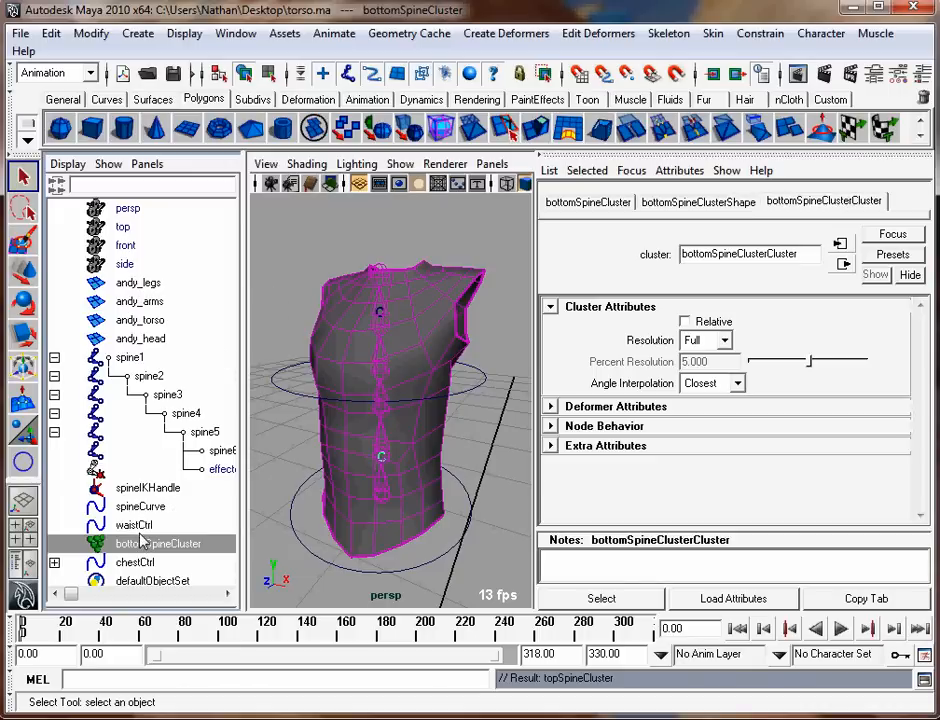
{"action": "middle_click_drag", "start_coordinate": [148, 553], "coordinate": [130, 525]}
{"action": "left_click", "coordinate": [294, 399]}
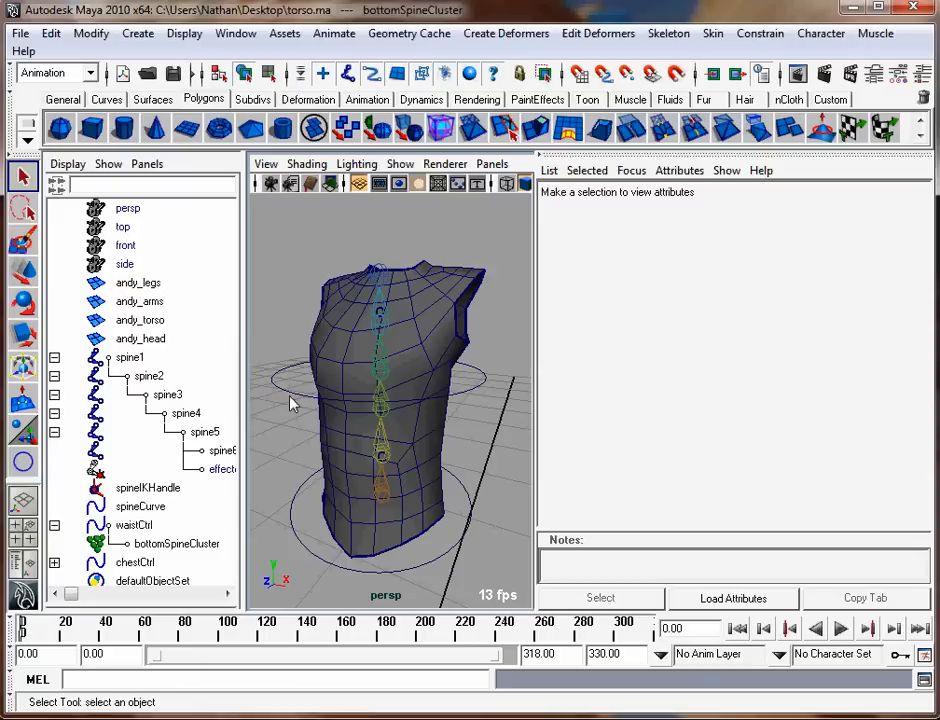
Test-rotate chestCtrl and waistCtrl to check how each bends the torso, undoing each rotation.
{"action": "left_click", "coordinate": [298, 393]}
{"action": "key", "text": "e"}
{"action": "left_click_drag", "start_coordinate": [440, 312], "coordinate": [452, 378]}
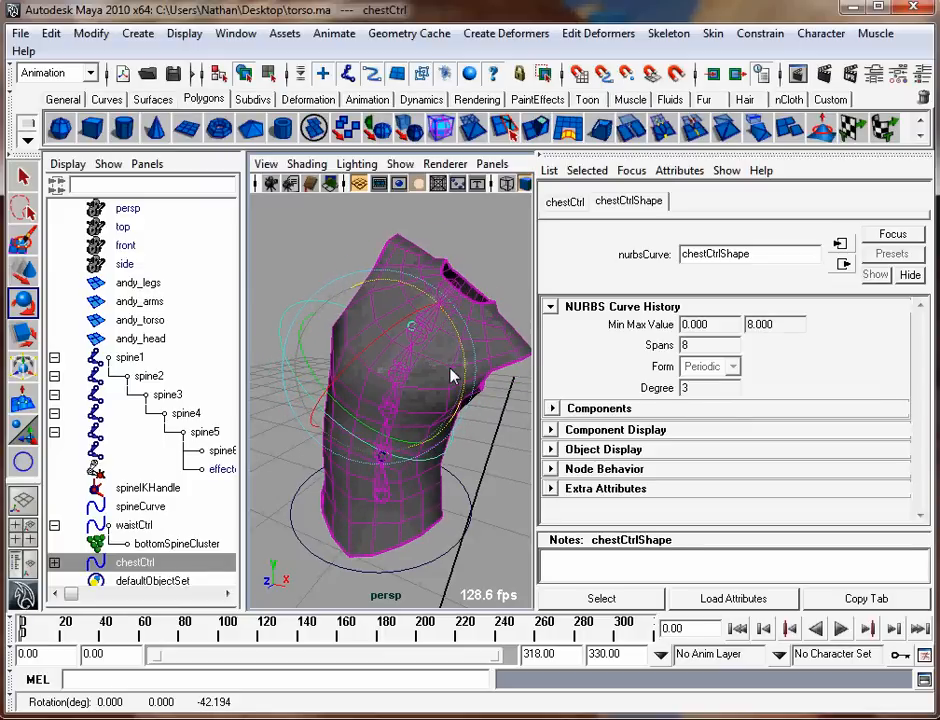
{"action": "key", "text": "ctrl+z"}
{"action": "left_click", "coordinate": [463, 500]}
{"action": "left_click", "coordinate": [463, 500]}
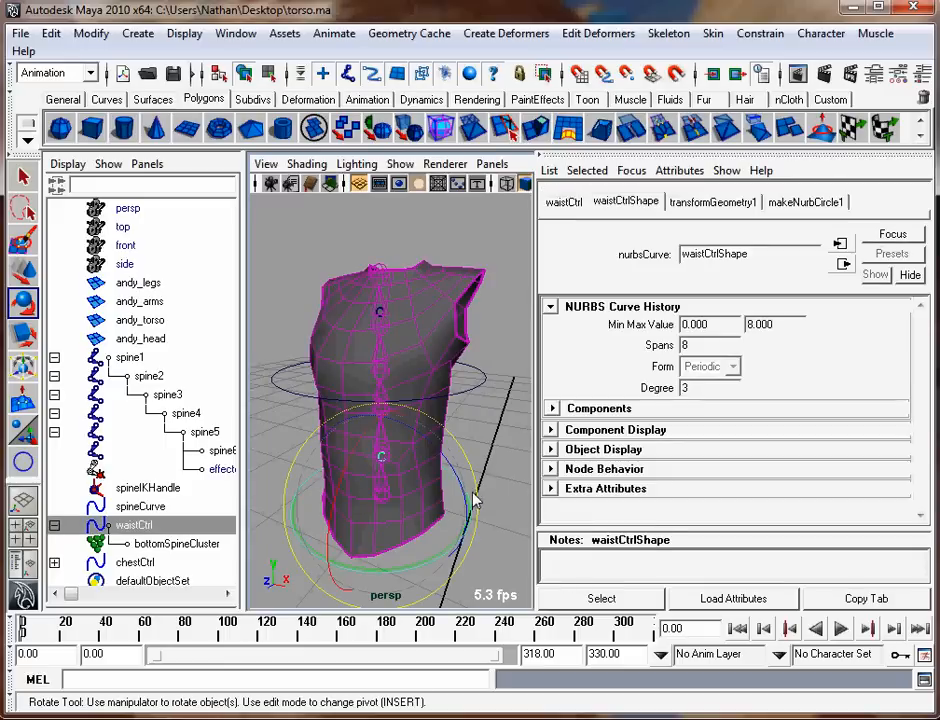
{"action": "left_click_drag", "start_coordinate": [443, 459], "coordinate": [487, 462]}
Parent chestCtrl under waistCtrl in the scene hierarchy.
{"action": "left_click", "coordinate": [138, 562]}
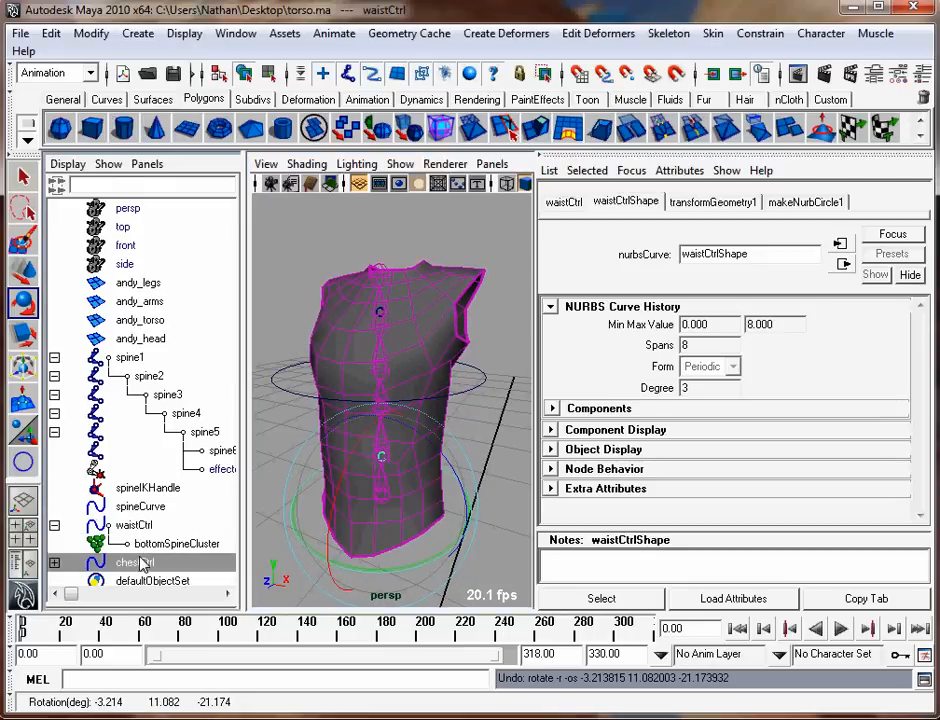
{"action": "left_click", "coordinate": [134, 525]}
{"action": "left_click", "coordinate": [178, 562]}
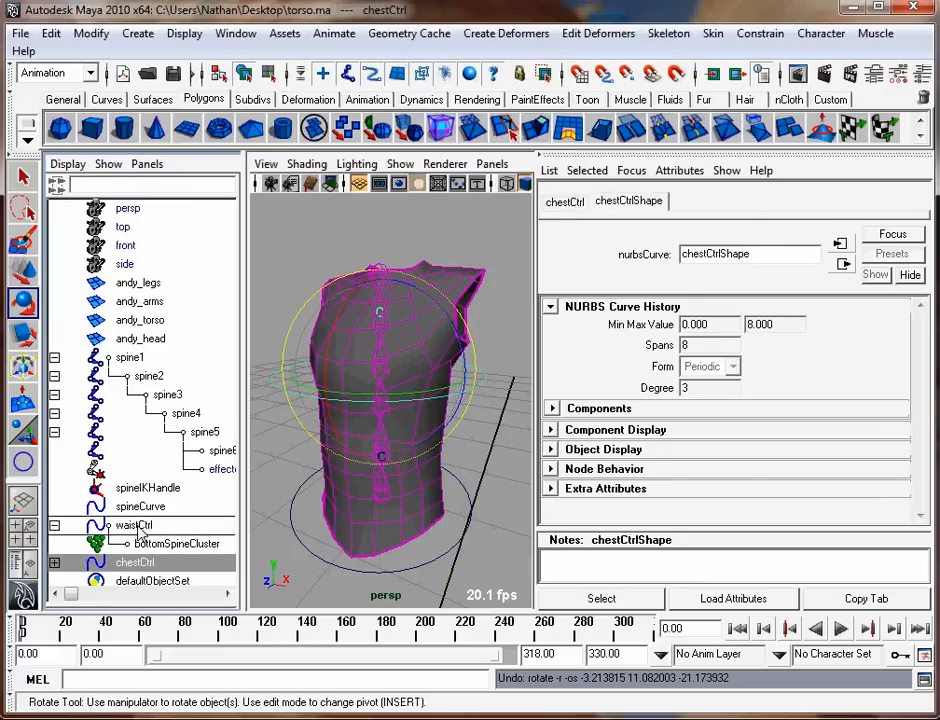
{"action": "left_click", "coordinate": [493, 513]}
Test-rotate waistCtrl with its child chestCtrl, and chestCtrl on its own, undoing both rotations.
{"action": "left_click", "coordinate": [464, 492]}
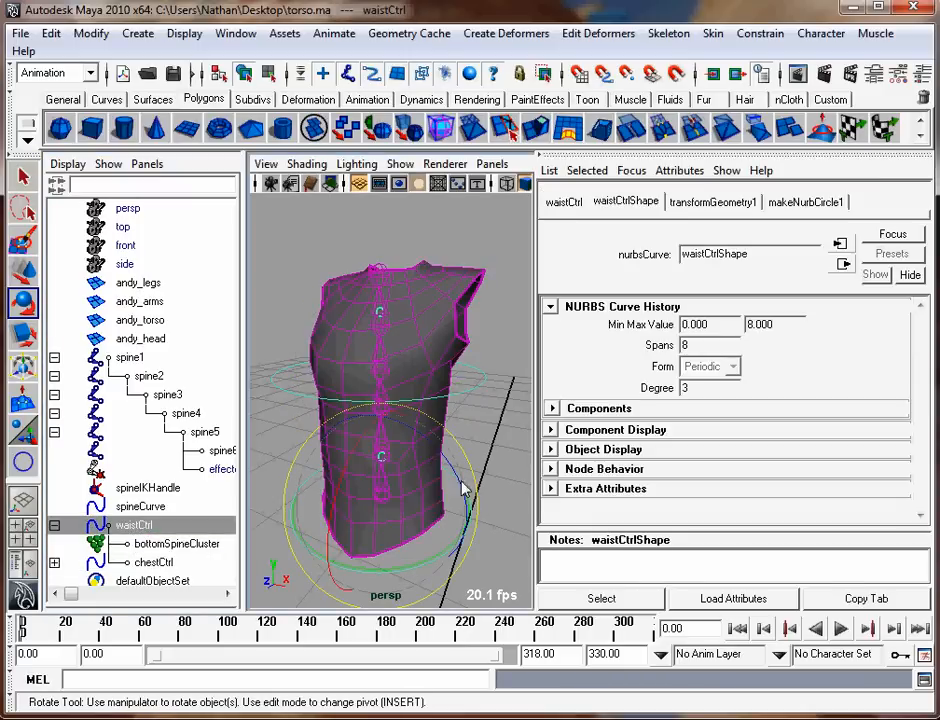
{"action": "left_click_drag", "start_coordinate": [433, 440], "coordinate": [407, 476]}
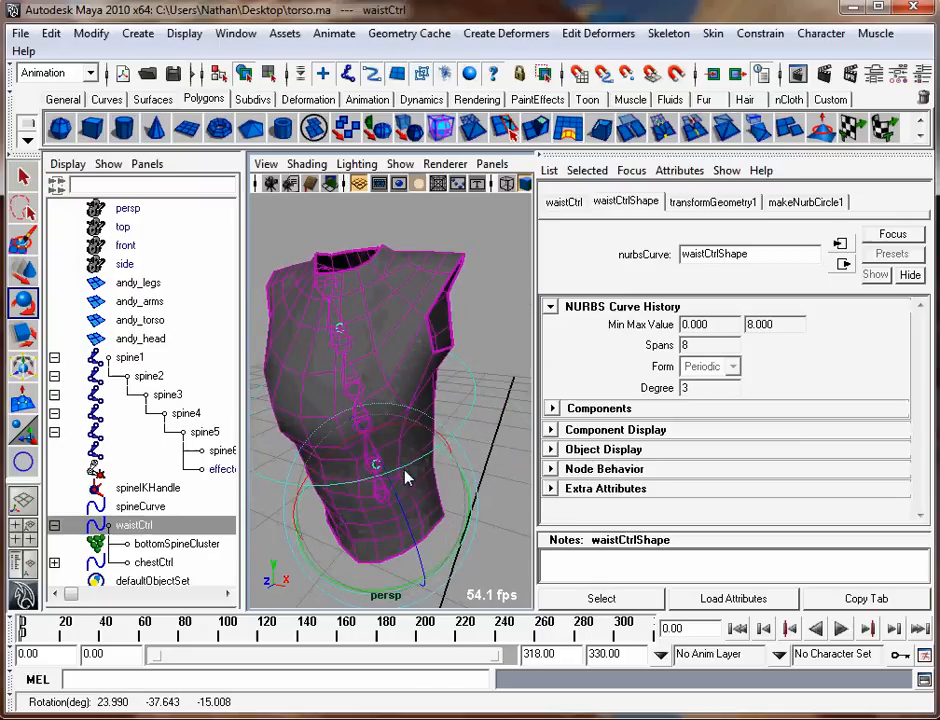
{"action": "left_click", "coordinate": [476, 405]}
{"action": "left_click", "coordinate": [443, 386]}
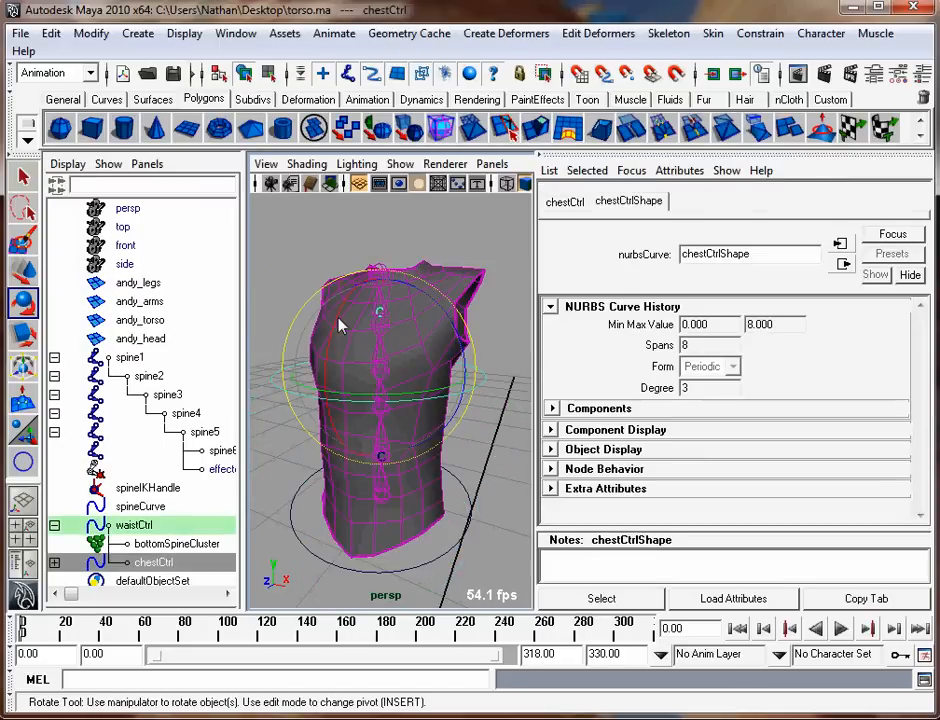
{"action": "left_click_drag", "start_coordinate": [443, 386], "coordinate": [363, 399]}
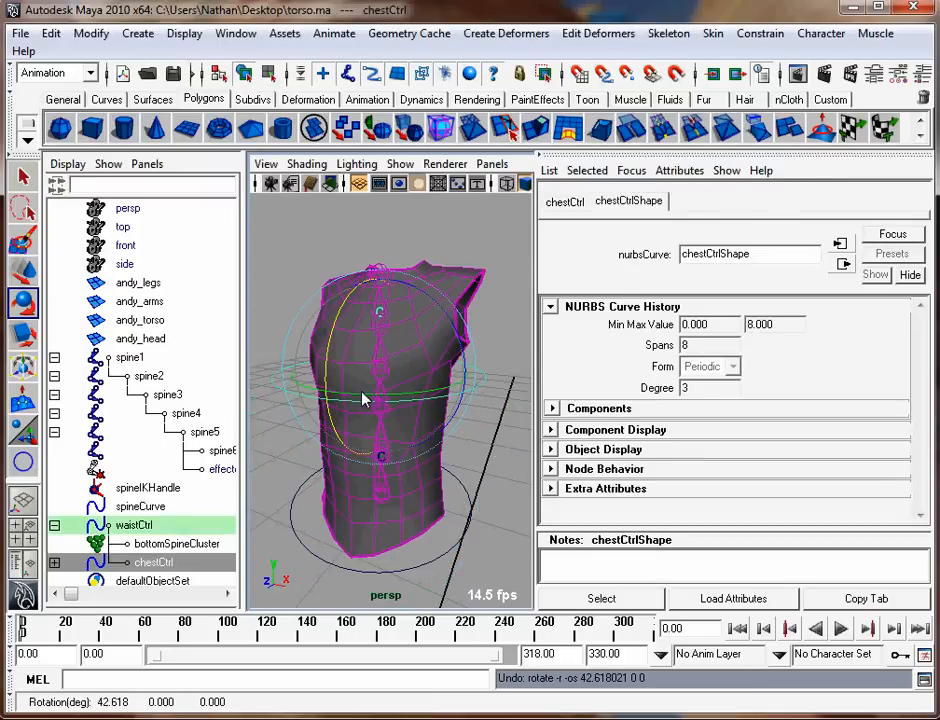
{"action": "left_click", "coordinate": [280, 468]}
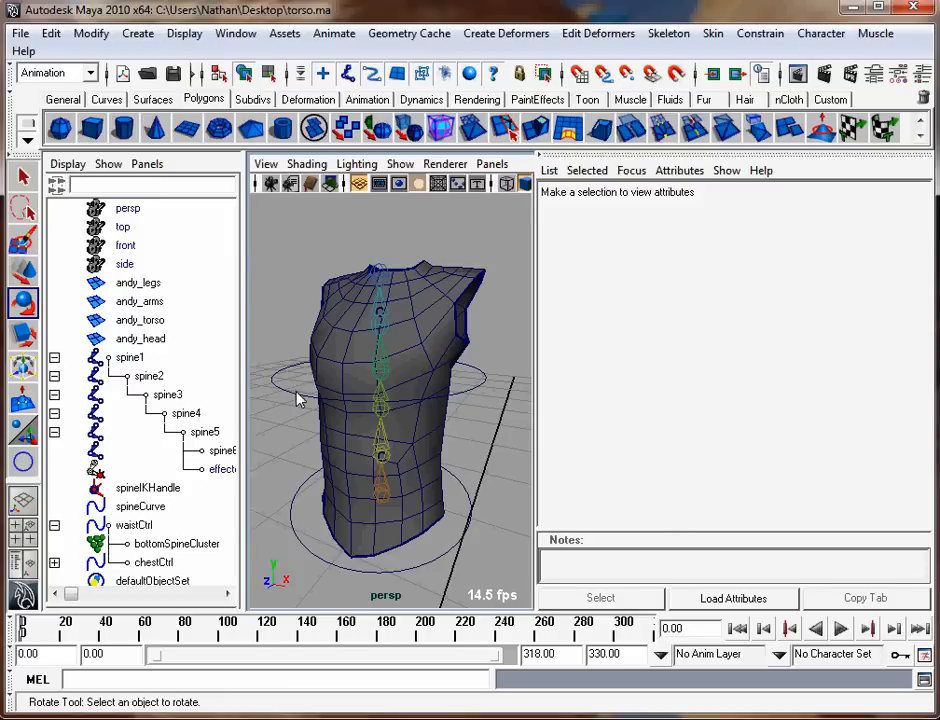
Show the channel values of chestCtrl and freeze its transformations.
{"action": "left_click", "coordinate": [297, 393]}
{"action": "key", "text": "ctrl+a"}
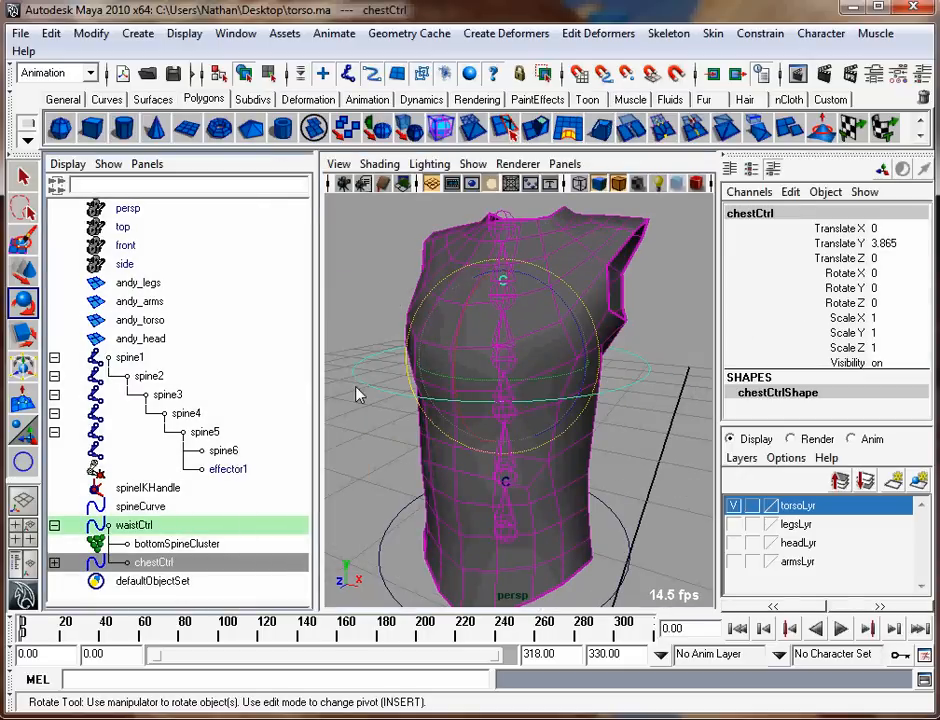
{"action": "key", "text": "space"}
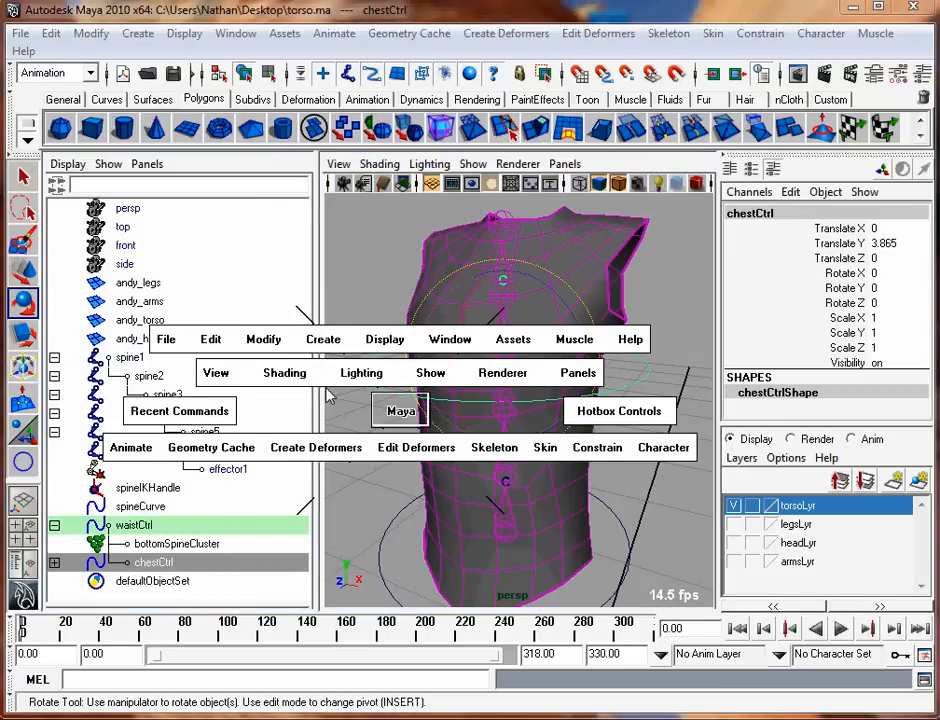
{"action": "left_click", "coordinate": [268, 343]}
{"action": "left_click", "coordinate": [330, 386]}
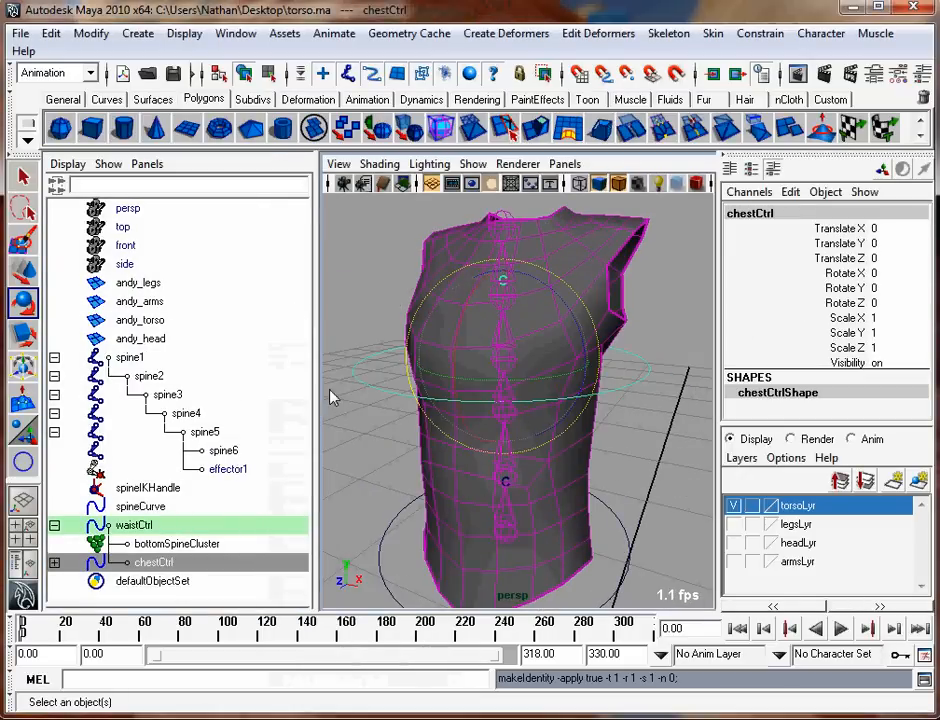
{"action": "right_click_drag", "start_coordinate": [385, 351], "coordinate": [414, 403], "text": "alt"}
{"action": "left_click", "coordinate": [370, 407]}
{"action": "middle_click_drag", "start_coordinate": [414, 413], "coordinate": [401, 391], "text": "alt"}
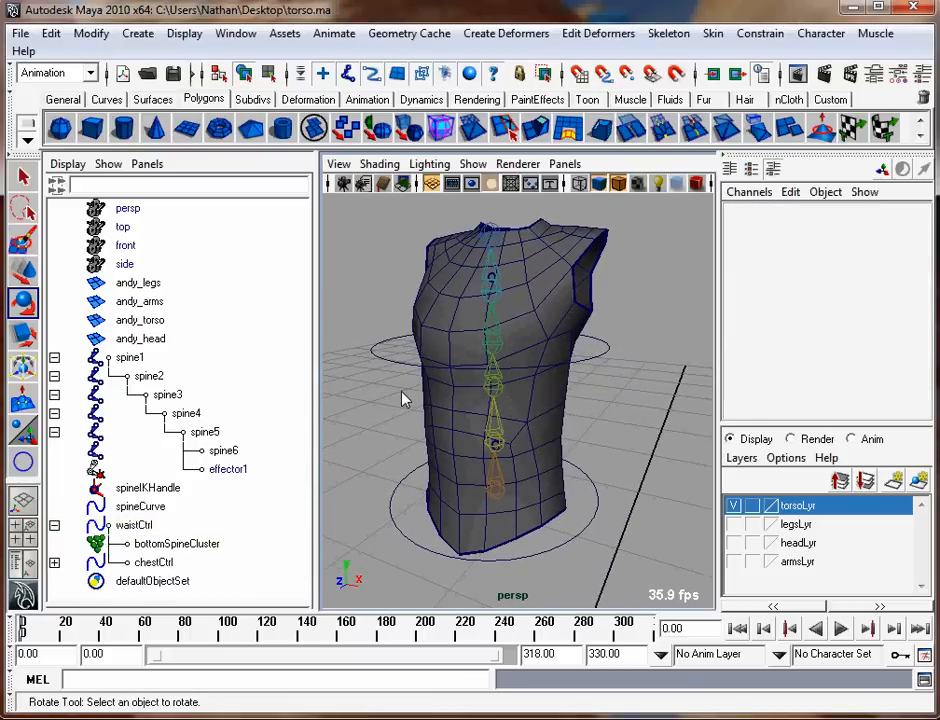
Try rotating chestCtrl about -40 degrees around Y to check the torso's twist, and undo the rotation.
{"action": "left_click", "coordinate": [595, 365]}
{"action": "left_click", "coordinate": [618, 401]}
{"action": "left_click", "coordinate": [583, 369]}
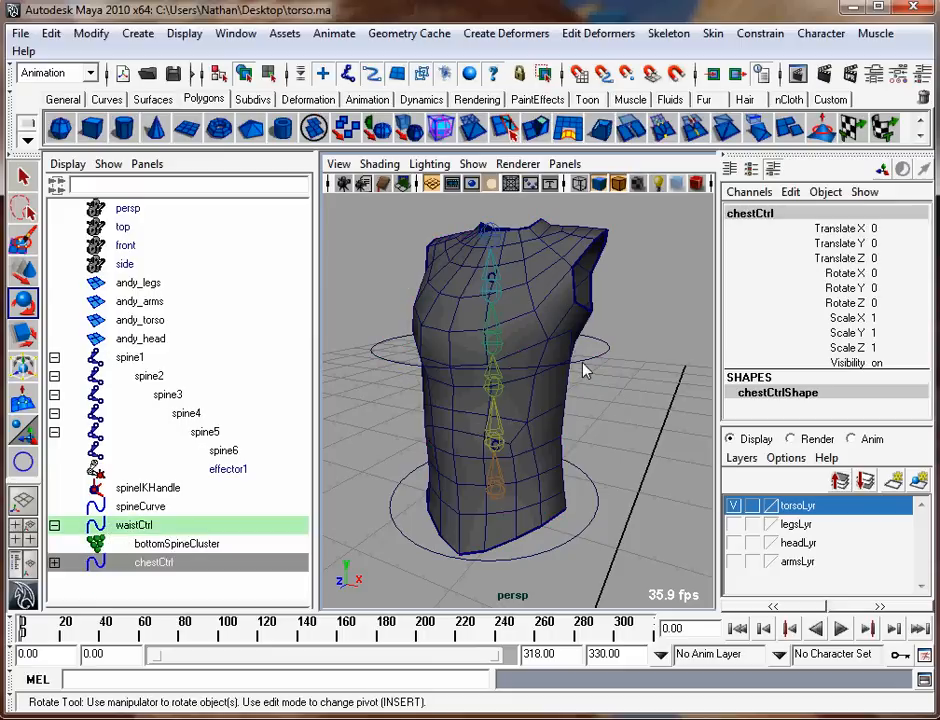
{"action": "left_click", "coordinate": [538, 365]}
{"action": "left_click_drag", "start_coordinate": [538, 365], "coordinate": [466, 350]}
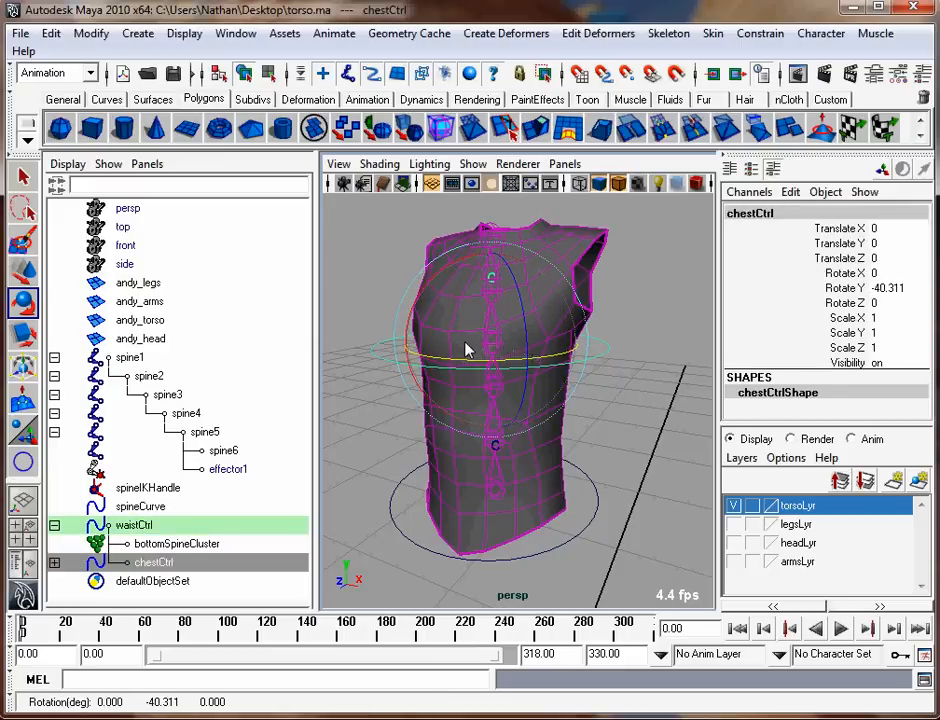
{"action": "key", "text": "ctrl+z"}
Try a Twist of about -58 on spineIKHandle to turn the torso, and reset Twist to 0.
{"action": "left_click", "coordinate": [352, 438]}
{"action": "left_click", "coordinate": [140, 488]}
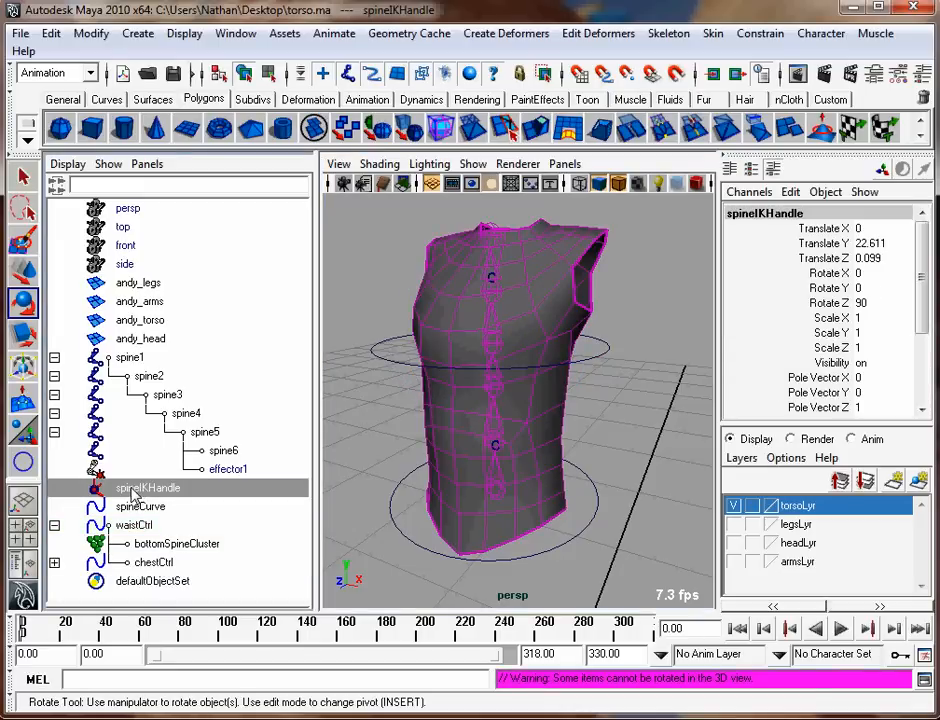
{"action": "scroll", "coordinate": [910, 360], "scroll_direction": "down", "scroll_amount": 5}
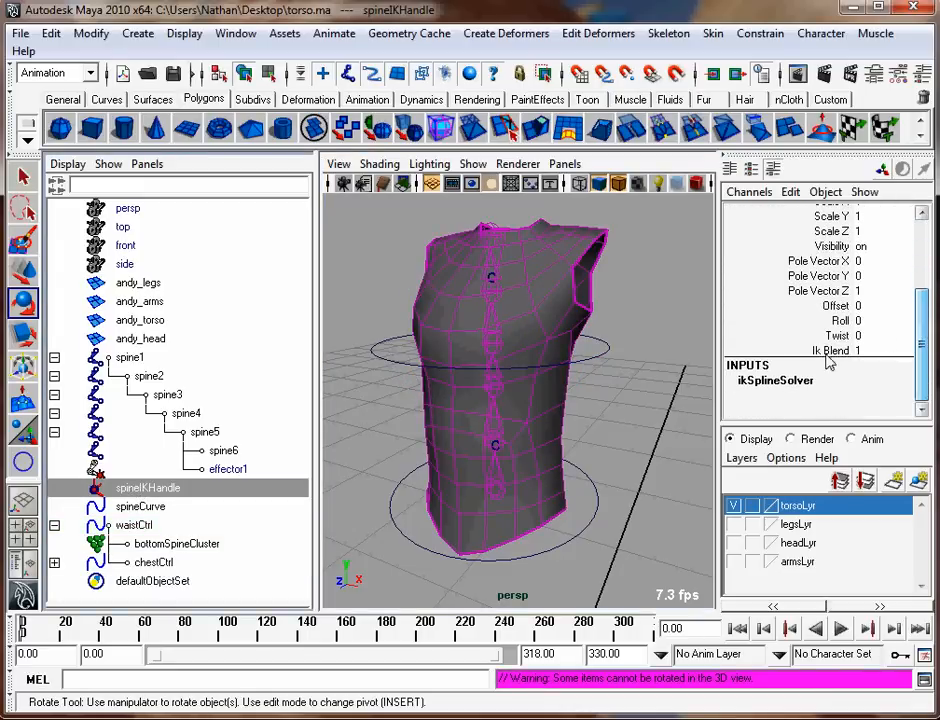
{"action": "left_click", "coordinate": [834, 337]}
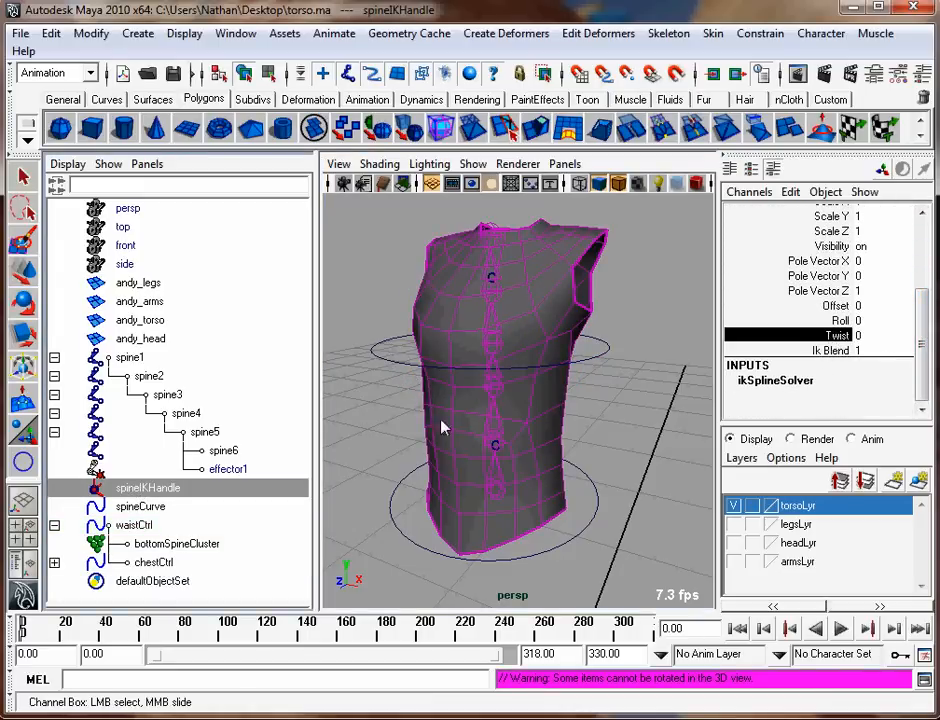
{"action": "middle_click_drag", "start_coordinate": [443, 428], "coordinate": [385, 412]}
{"action": "double_click", "coordinate": [893, 338]}
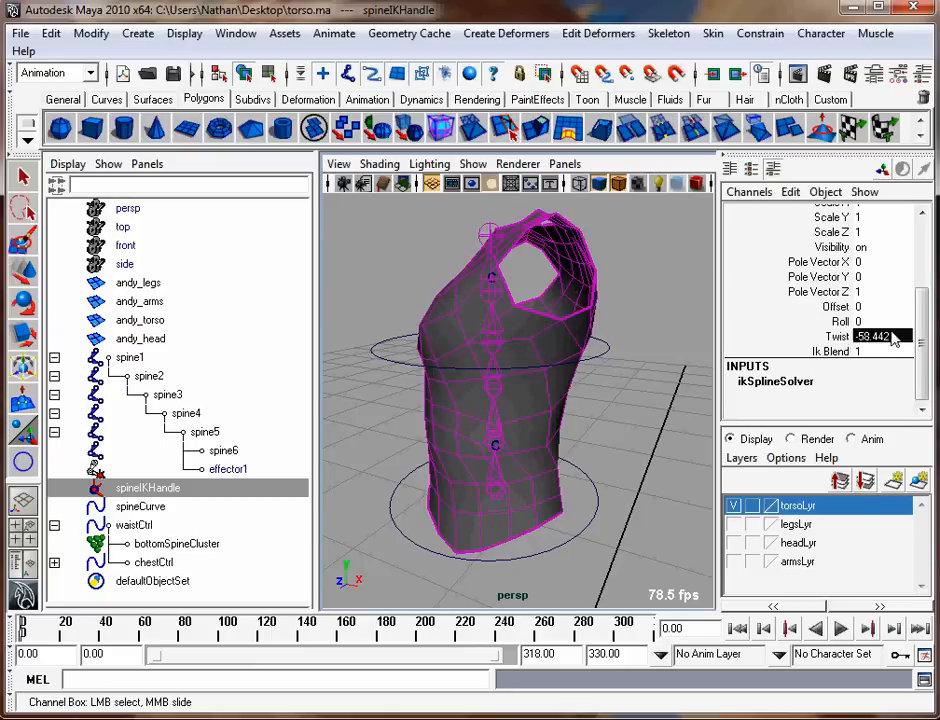
{"action": "type", "text": "0"}
{"action": "key", "text": "Return"}
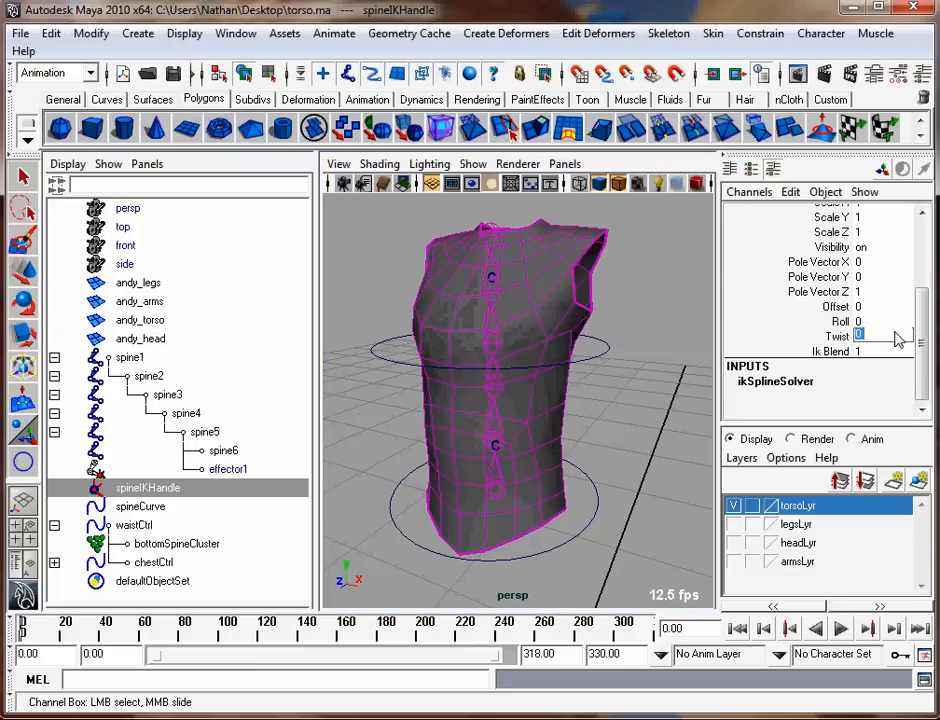
Open the full attributes of spineIKHandle and enable its advanced twist controls, with waistCtrl and chestCtrl as world up objects.
{"action": "left_click", "coordinate": [607, 402]}
{"action": "left_click", "coordinate": [123, 489]}
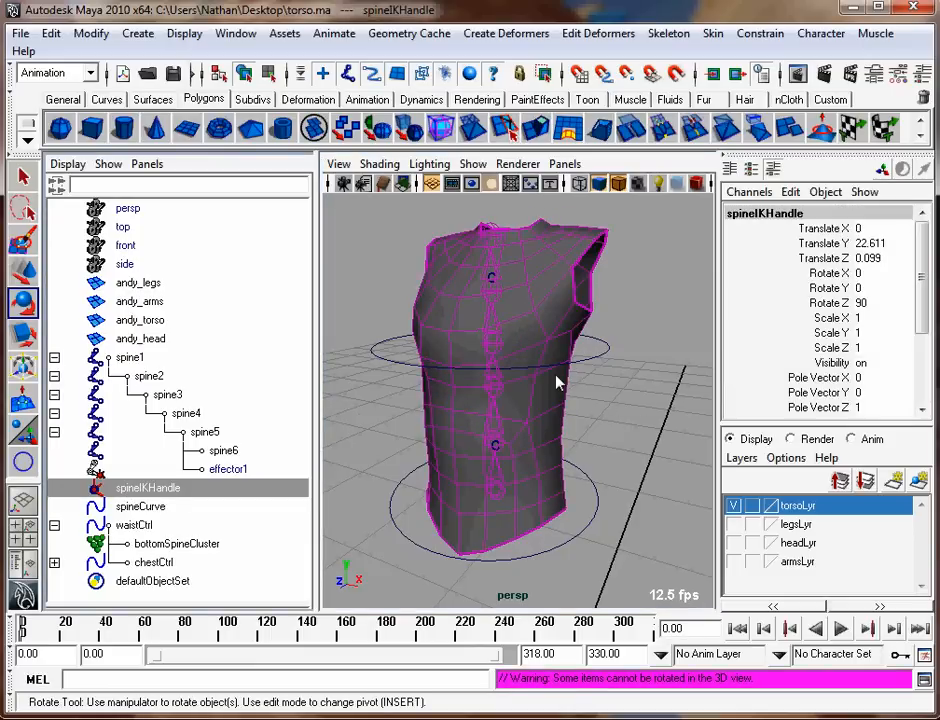
{"action": "key", "text": "ctrl+a"}
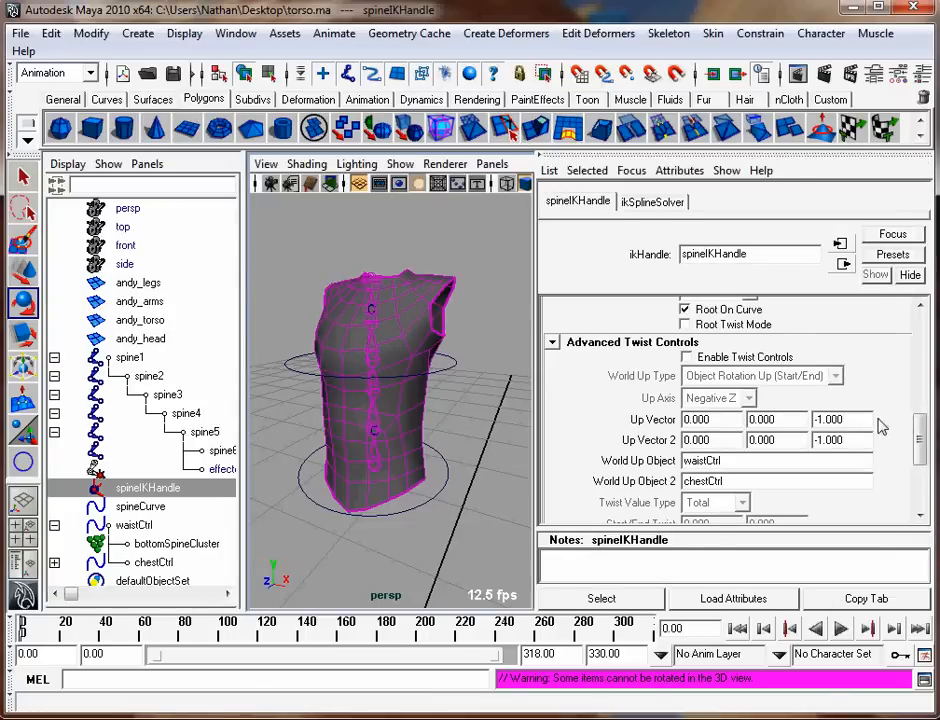
{"action": "scroll", "coordinate": [890, 427], "scroll_direction": "up", "scroll_amount": 2}
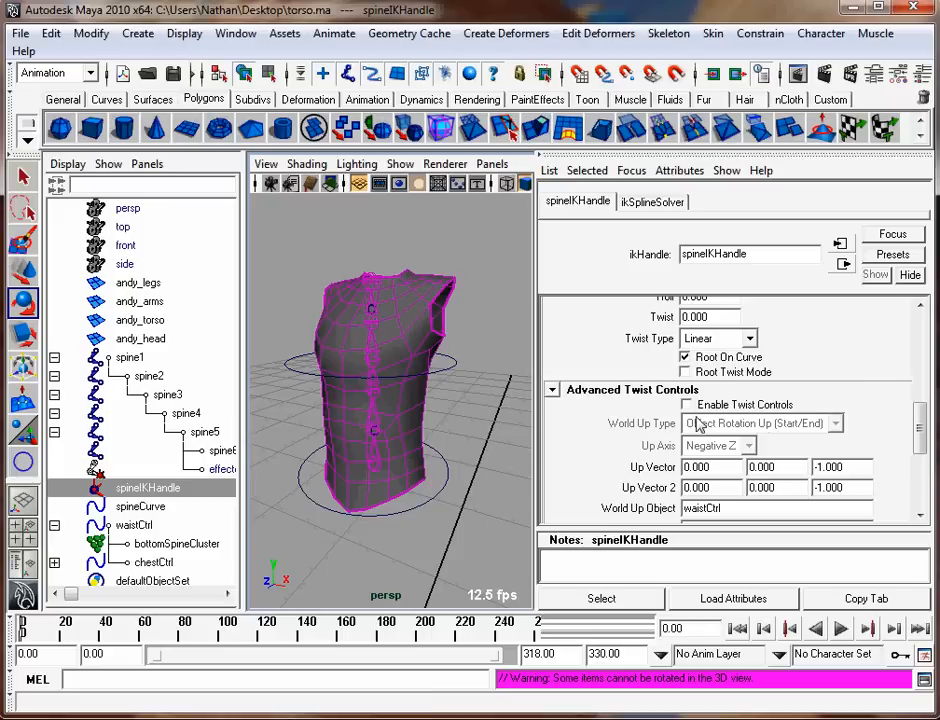
{"action": "scroll", "coordinate": [720, 400], "scroll_direction": "down", "scroll_amount": 2}
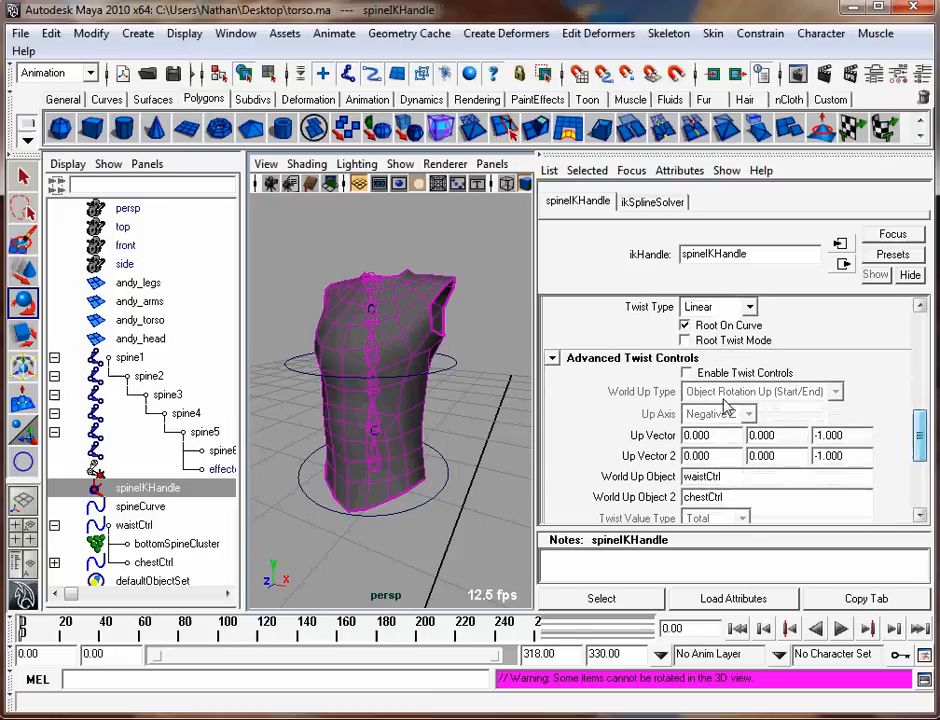
{"action": "left_click", "coordinate": [687, 373]}
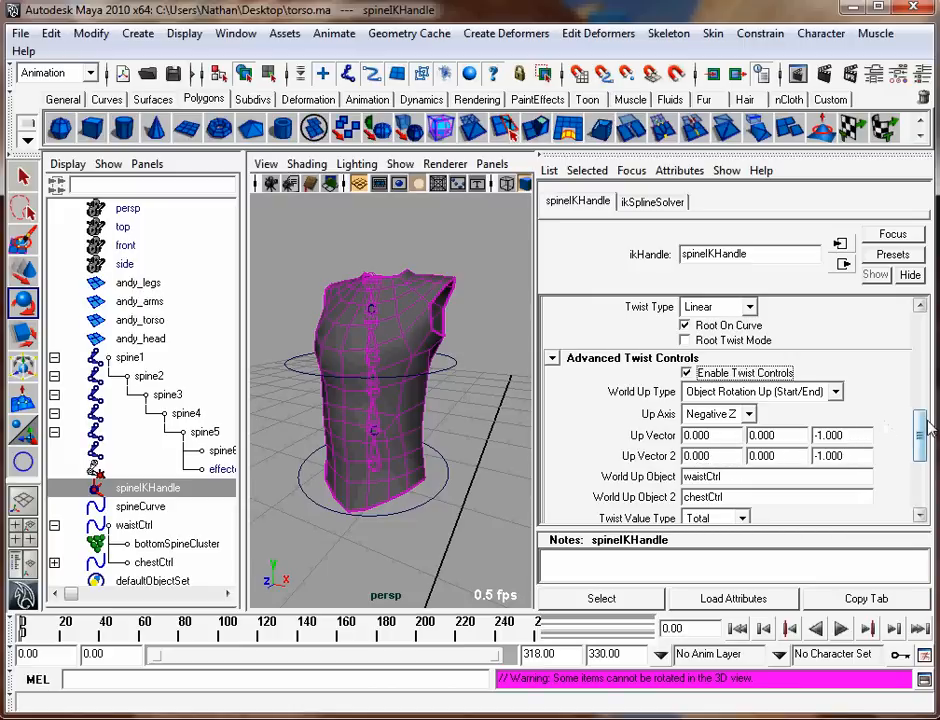
{"action": "scroll", "coordinate": [900, 432], "scroll_direction": "down", "scroll_amount": 1}
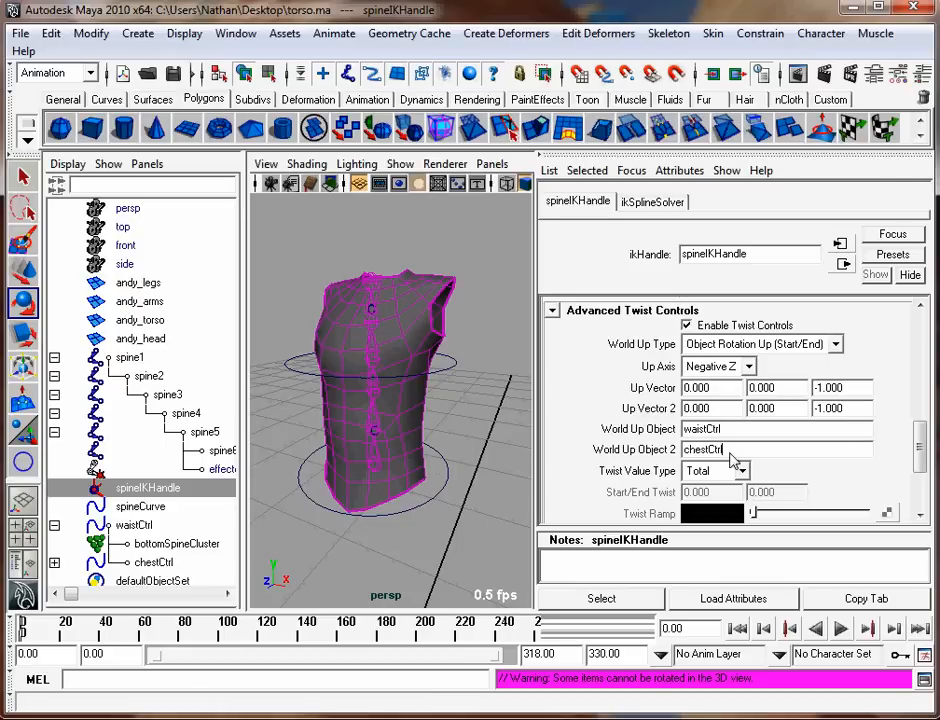
Try rotating chestCtrl about 48 degrees around Y to test the spine's twist, and undo the rotation.
{"action": "left_click", "coordinate": [464, 401]}
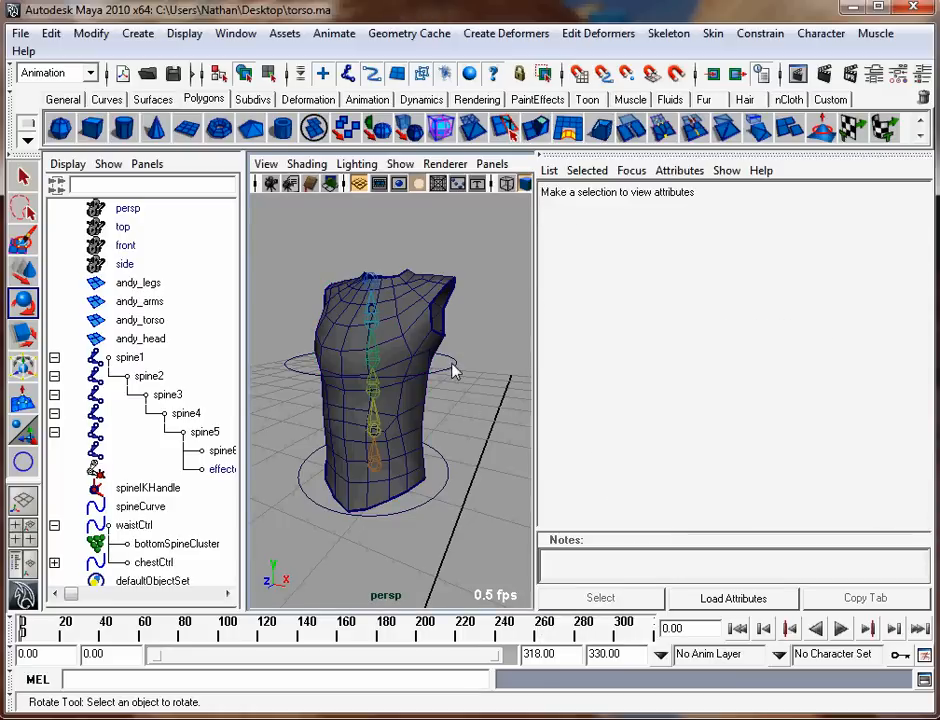
{"action": "left_click", "coordinate": [450, 378]}
{"action": "left_click_drag", "start_coordinate": [450, 378], "coordinate": [430, 384]}
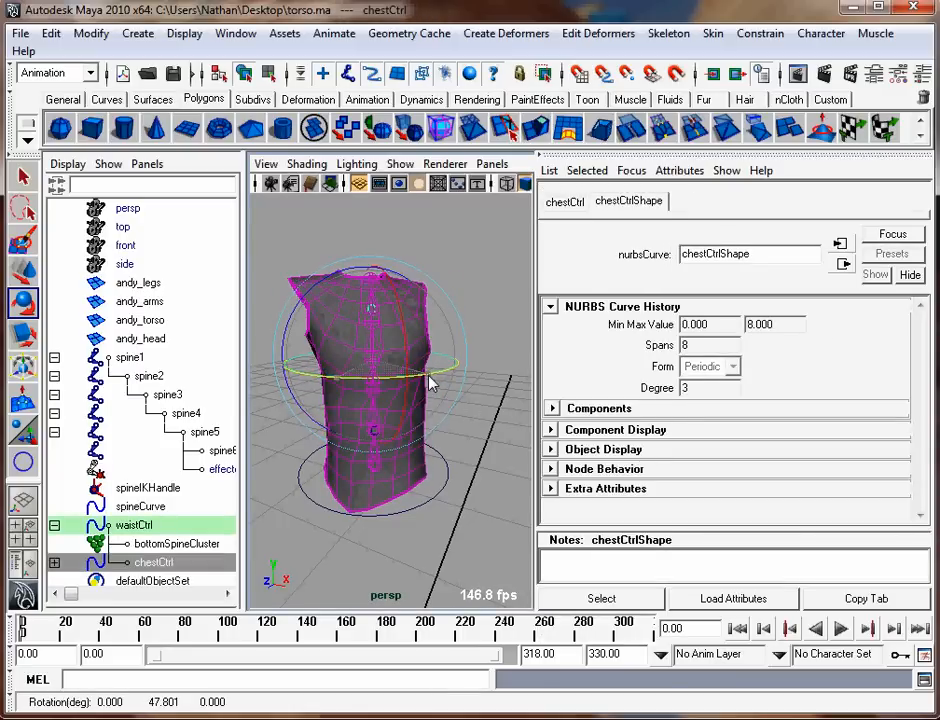
{"action": "key", "text": "ctrl+z"}
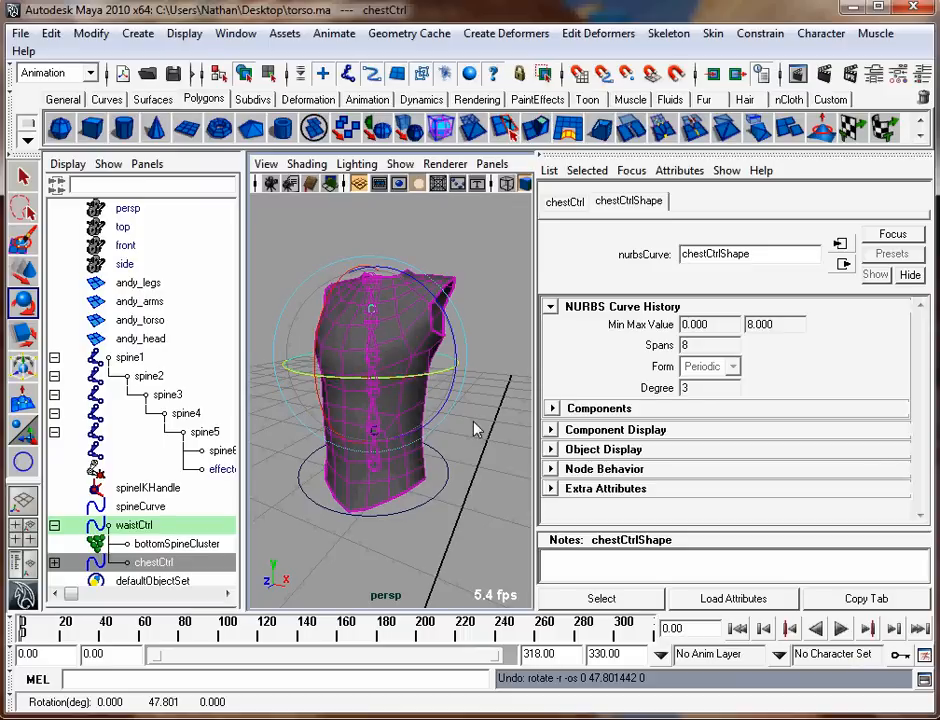